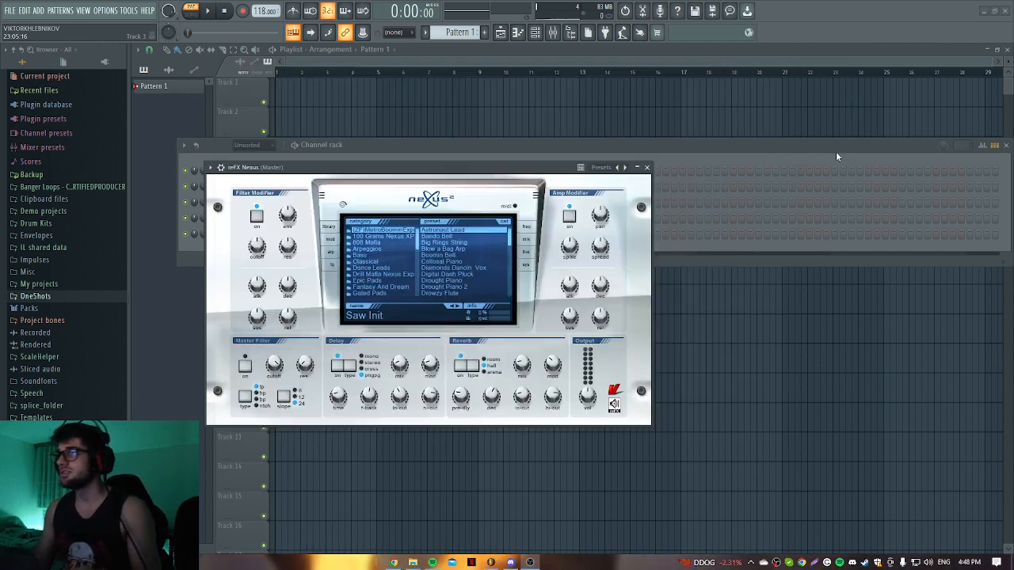
Step: Load the B Minor scale from ScaleHelper's Major & Minor Scales folder onto the 808 Snare channel and mute that channel
{"action": "key", "text": "F6"}
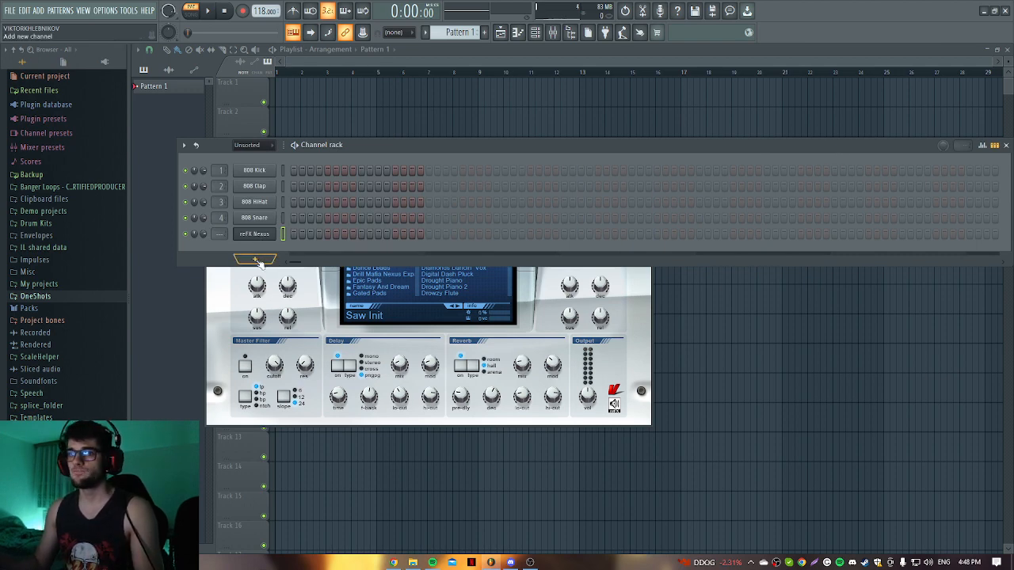
{"action": "left_click", "coordinate": [66, 360]}
{"action": "left_click", "coordinate": [73, 372]}
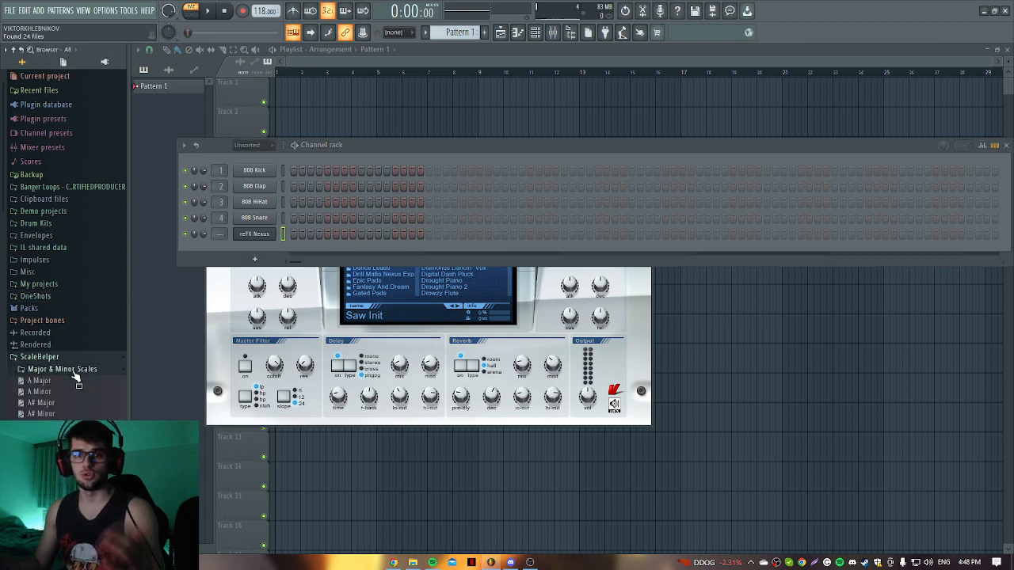
{"action": "scroll", "coordinate": [76, 386], "scroll_direction": "down", "scroll_amount": 5}
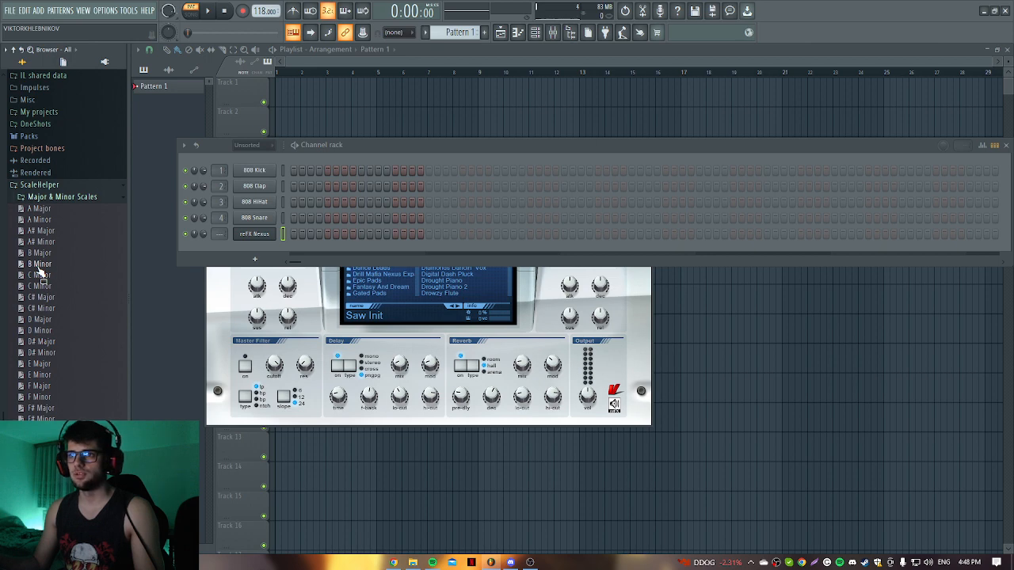
{"action": "left_click_drag", "start_coordinate": [38, 270], "coordinate": [256, 220]}
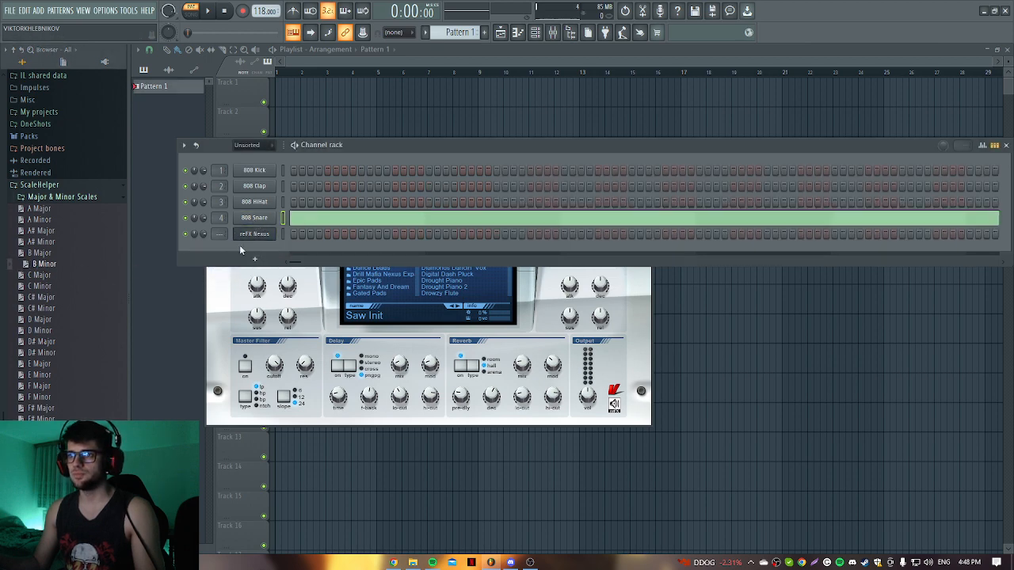
{"action": "left_click", "coordinate": [187, 219]}
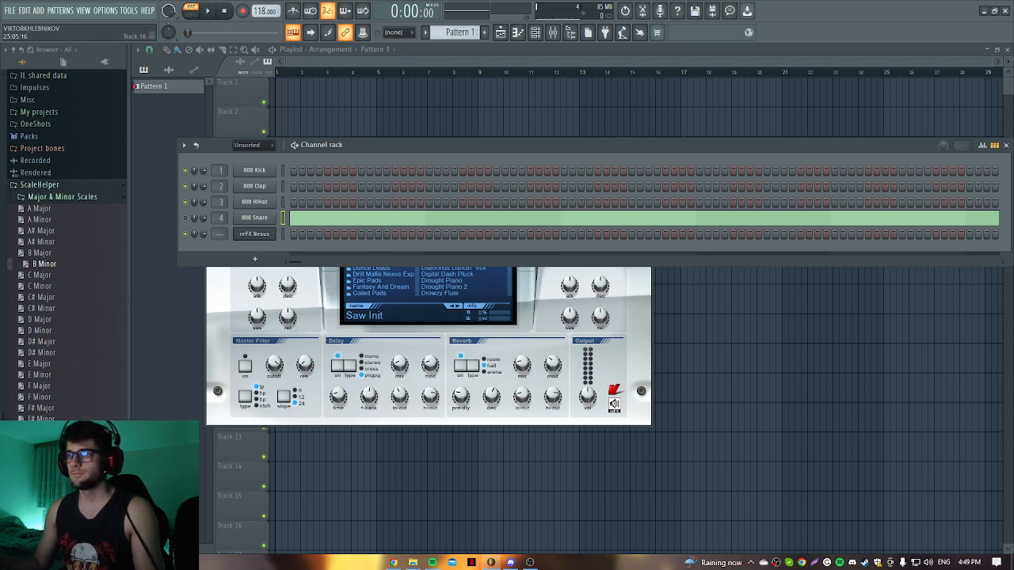
Step: Route the reFX Nexus channel to mixer track 5
{"action": "left_click", "coordinate": [928, 564]}
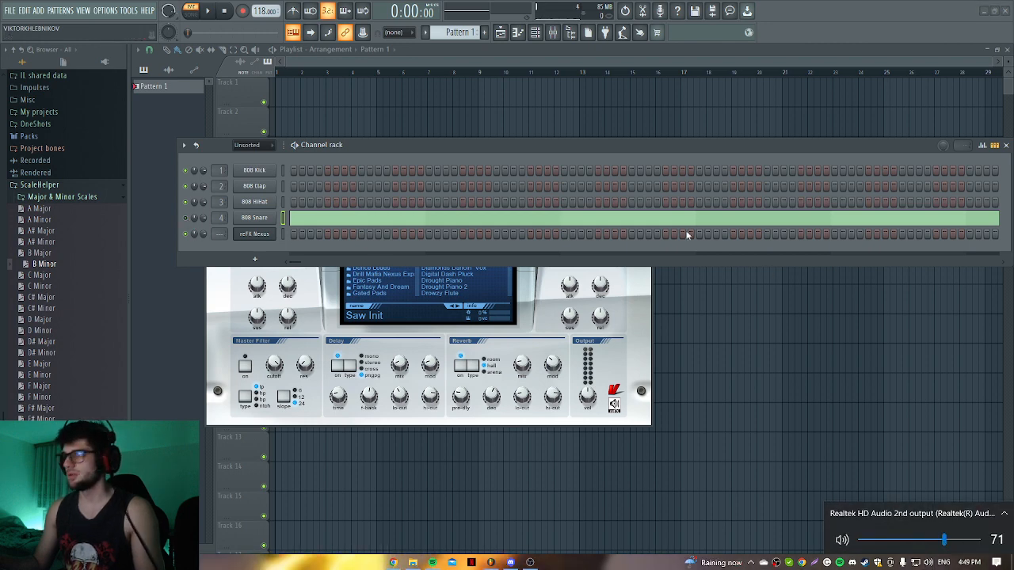
{"action": "left_click", "coordinate": [605, 148]}
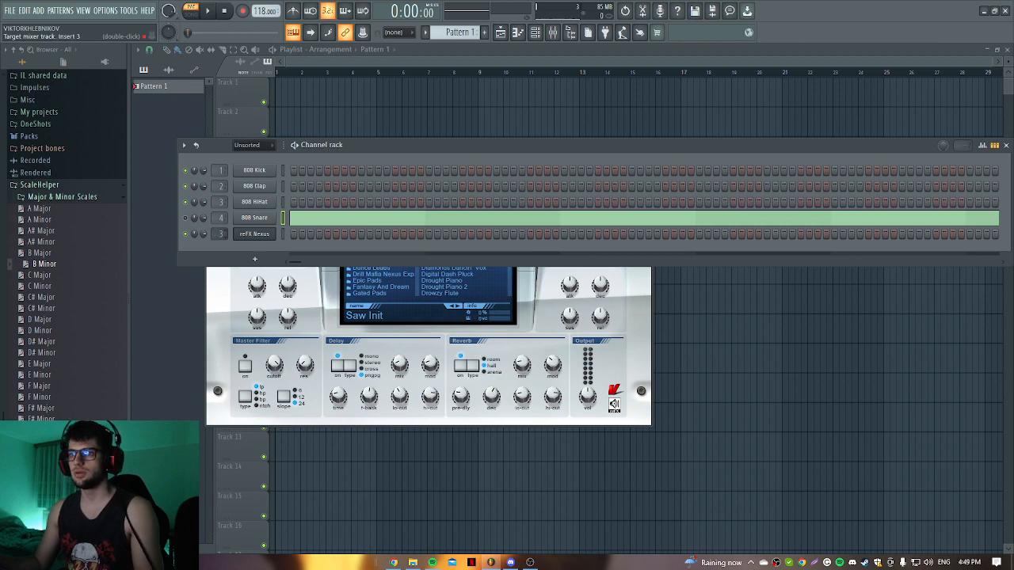
{"action": "left_click", "coordinate": [530, 562]}
{"action": "left_click", "coordinate": [530, 562]}
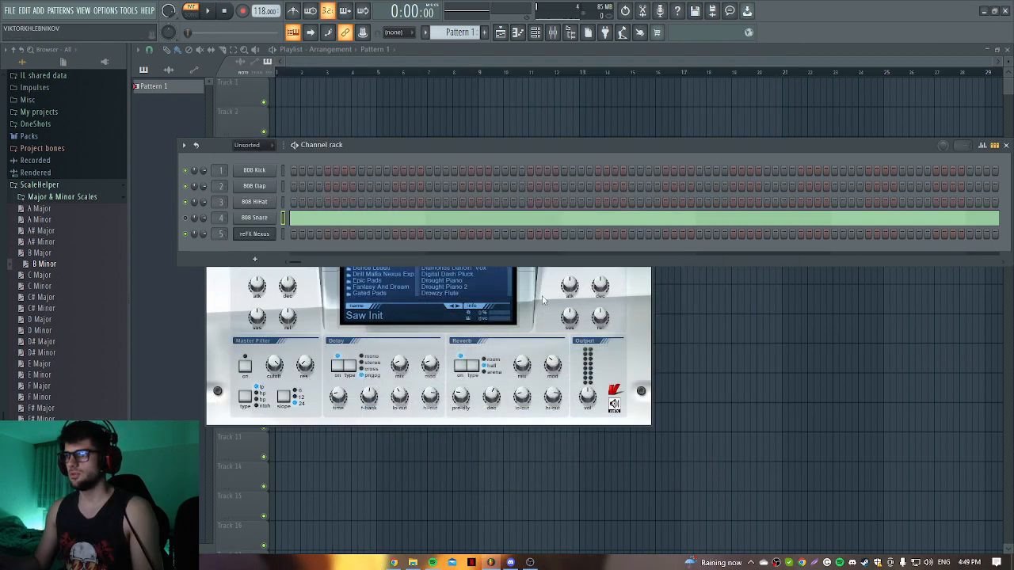
Step: Load the PN Soft and Tiny preset from Nexus's Piano category and reposition the plugin window below the channel rack
{"action": "left_click_drag", "start_coordinate": [461, 149], "coordinate": [450, 76]}
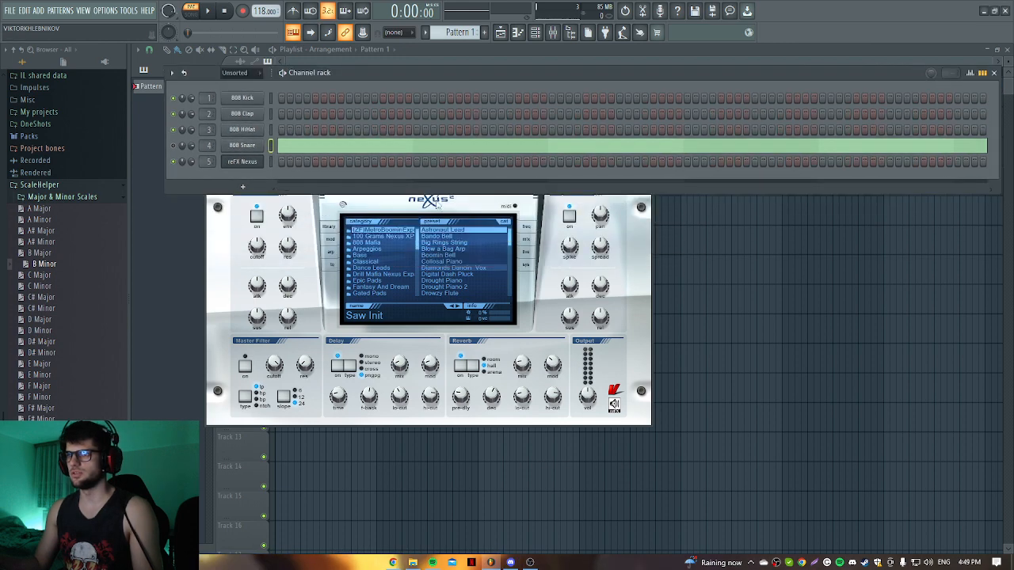
{"action": "left_click", "coordinate": [422, 243]}
{"action": "left_click_drag", "start_coordinate": [416, 246], "coordinate": [415, 274]}
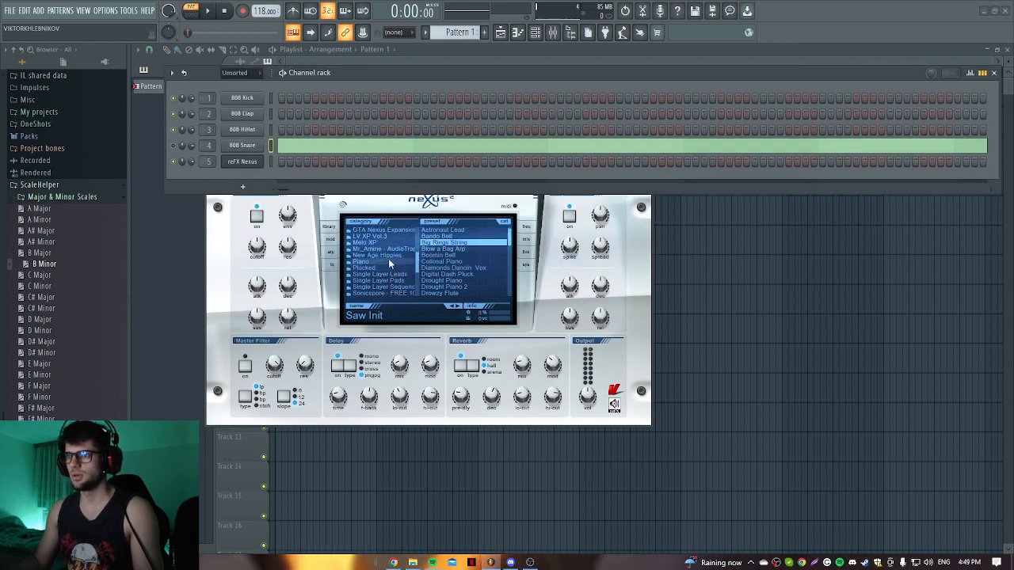
{"action": "left_click", "coordinate": [389, 257]}
{"action": "left_click", "coordinate": [398, 262]}
{"action": "scroll", "coordinate": [510, 251], "scroll_direction": "down", "scroll_amount": 8}
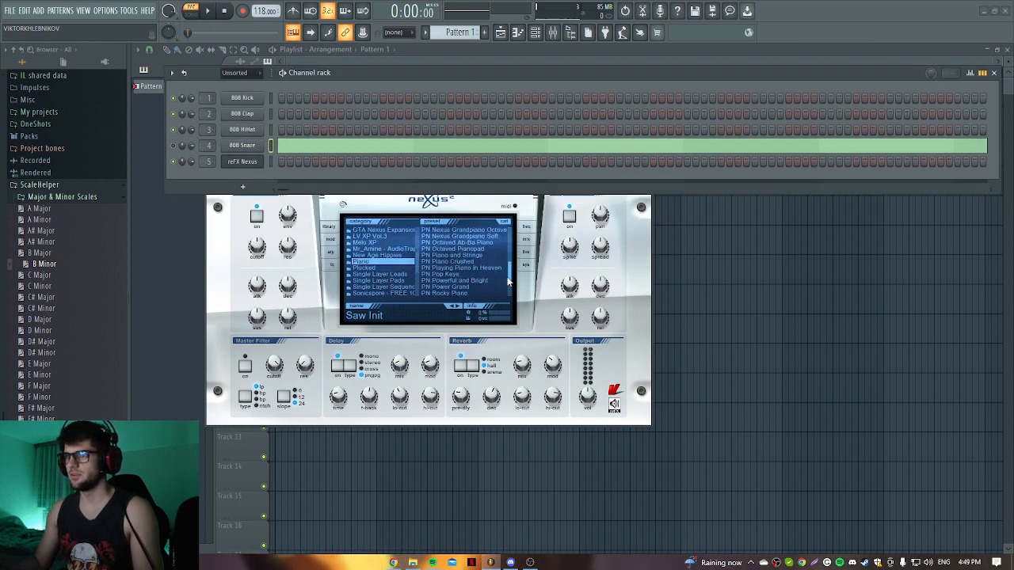
{"action": "left_click", "coordinate": [470, 275]}
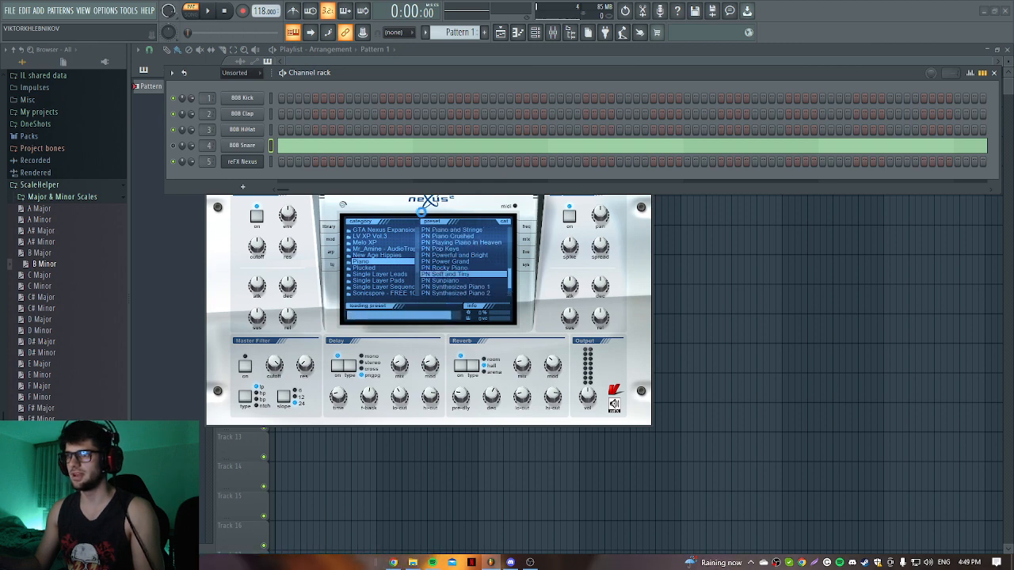
{"action": "left_click", "coordinate": [237, 164]}
{"action": "left_click", "coordinate": [237, 165]}
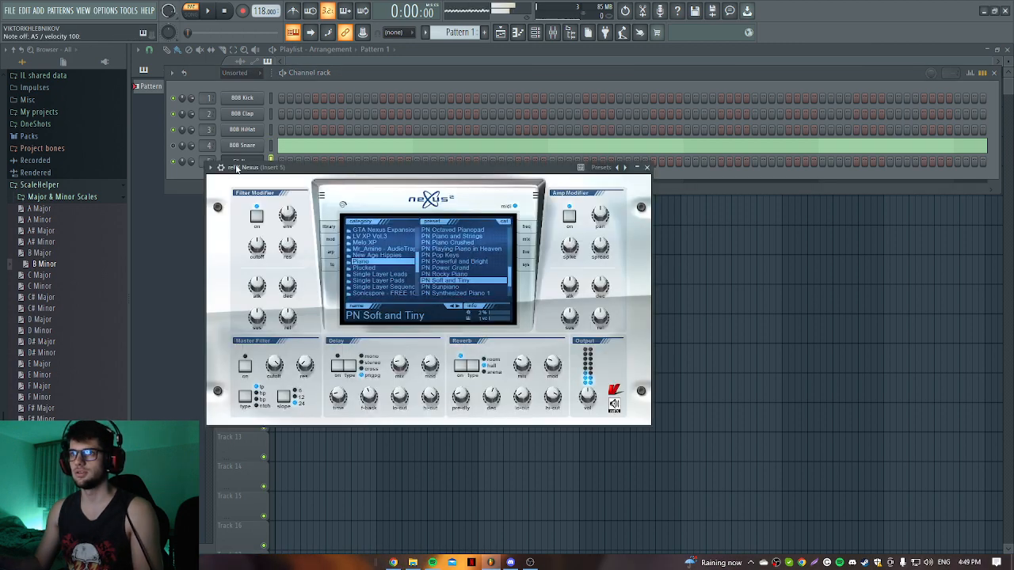
{"action": "left_click_drag", "start_coordinate": [376, 169], "coordinate": [465, 184]}
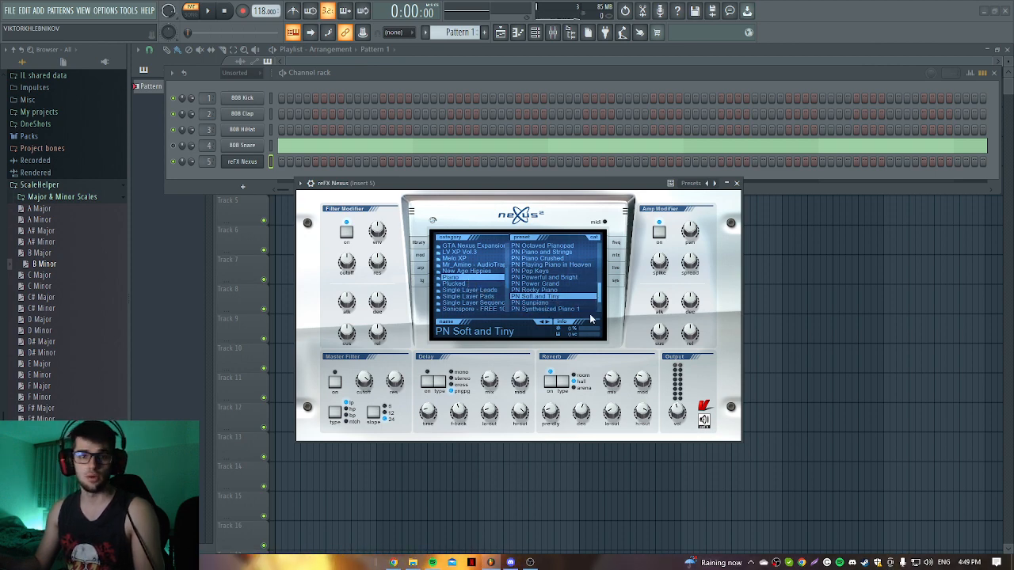
Step: Open the reFX Nexus piano roll and place one-bar B4, D5 and F#5 notes near the start of bar 1, slightly staggered
{"action": "right_click", "coordinate": [242, 162]}
{"action": "left_click", "coordinate": [272, 165]}
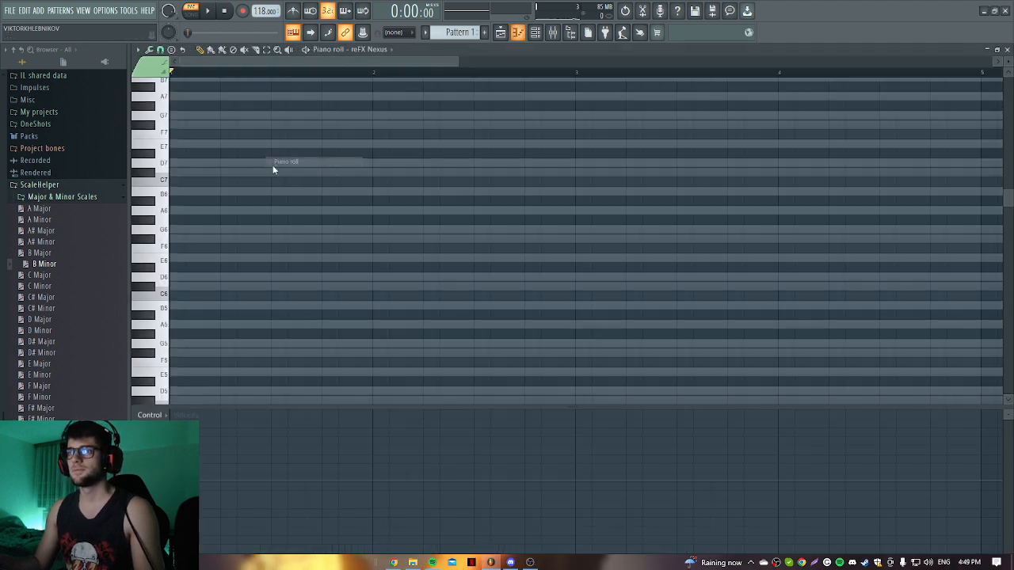
{"action": "scroll", "coordinate": [227, 348], "scroll_direction": "down", "scroll_amount": 4}
{"action": "scroll", "coordinate": [222, 123], "scroll_direction": "up", "scroll_amount": 3}
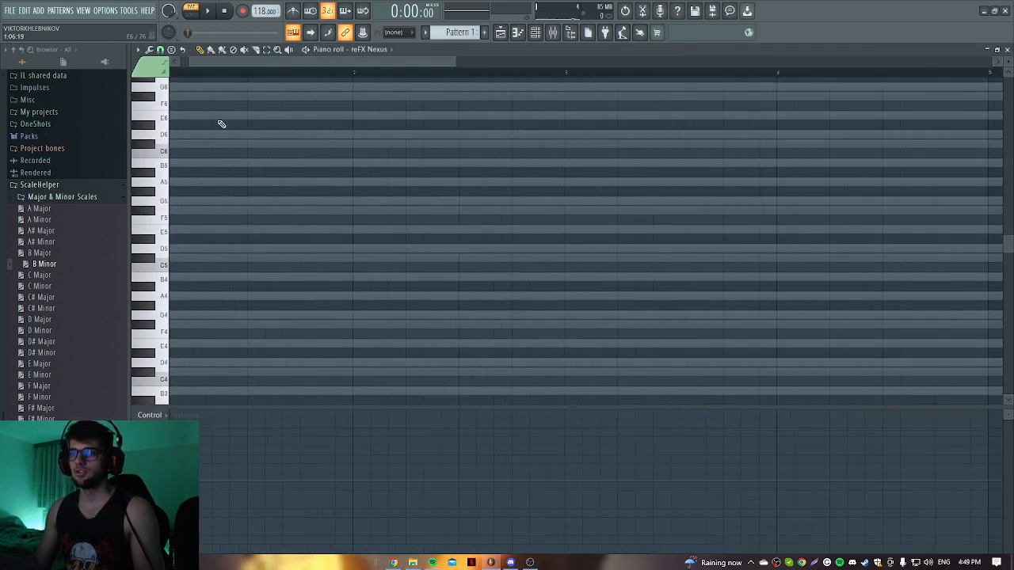
{"action": "left_click_drag", "start_coordinate": [240, 61], "coordinate": [224, 63]}
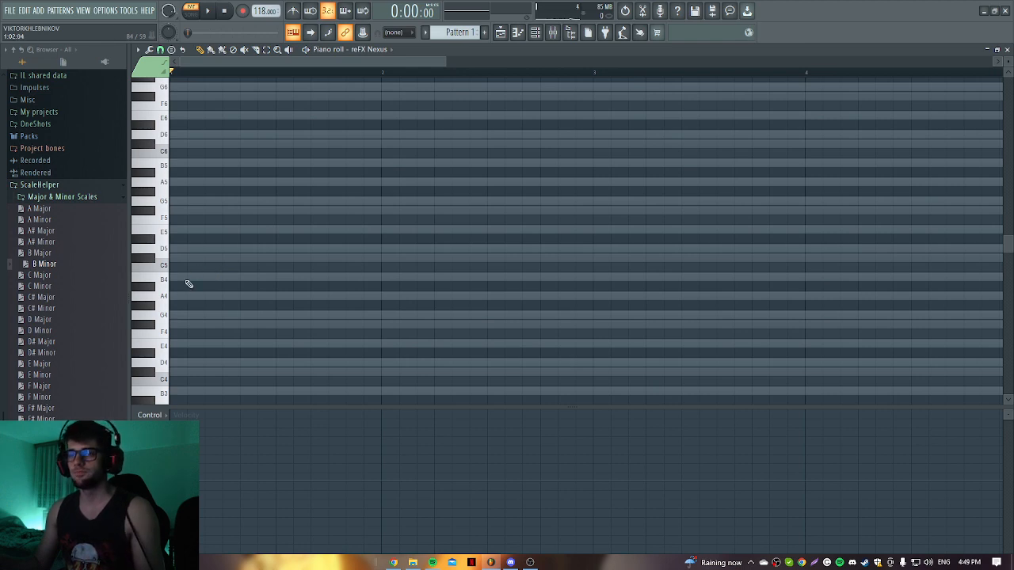
{"action": "left_click_drag", "start_coordinate": [182, 278], "coordinate": [356, 284]}
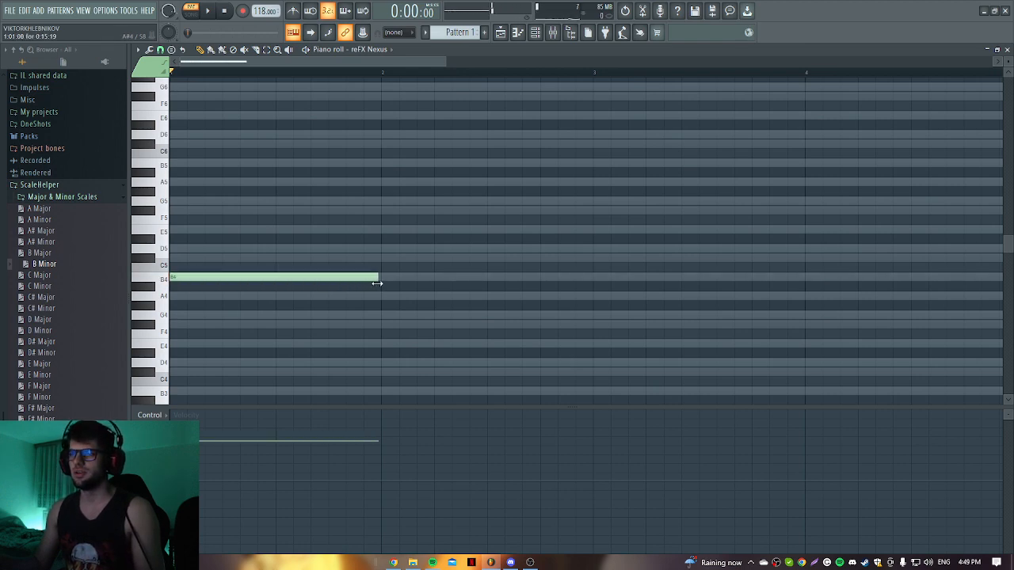
{"action": "left_click", "coordinate": [174, 250]}
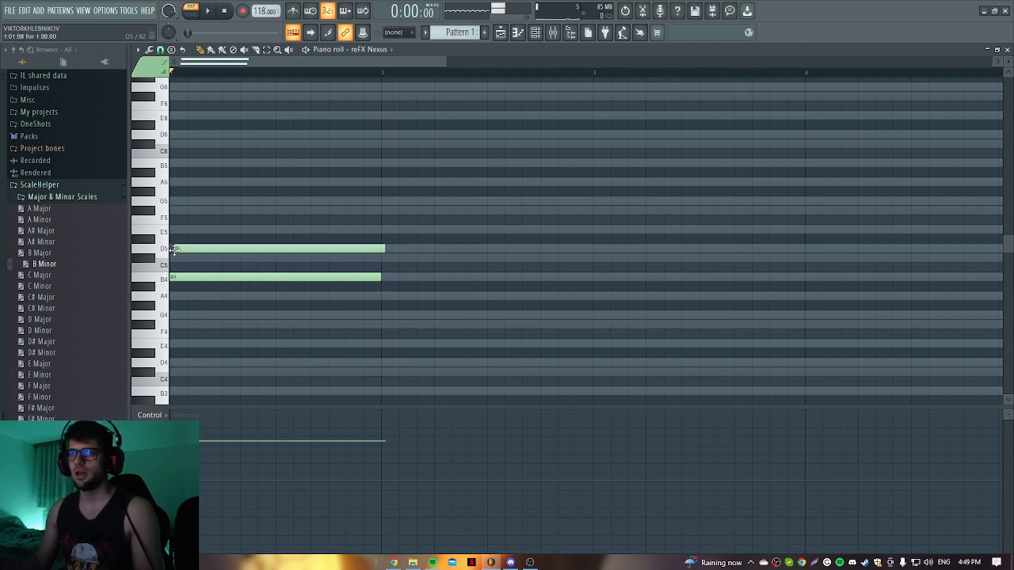
{"action": "left_click", "coordinate": [178, 209]}
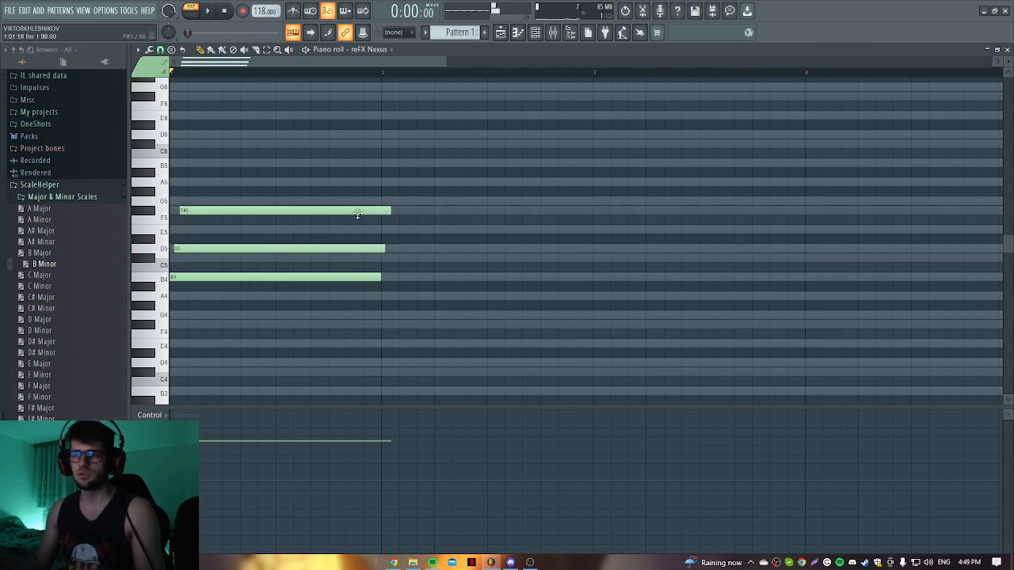
Step: Play the chord and shorten the F#5 and D5 notes so they end at the end of bar 1
{"action": "key", "text": "space"}
{"action": "left_click_drag", "start_coordinate": [390, 212], "coordinate": [379, 211]}
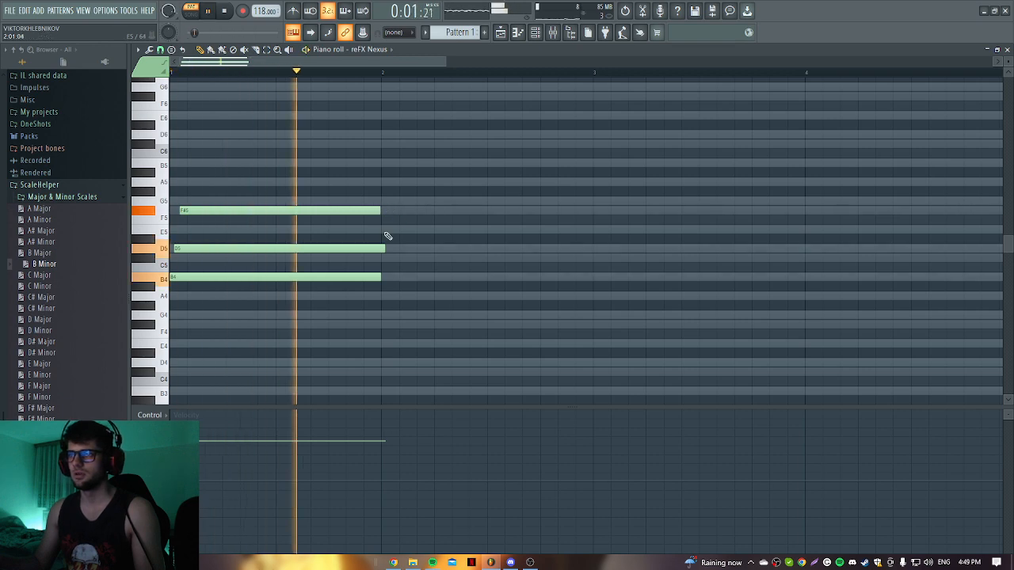
{"action": "key", "text": "space"}
{"action": "left_click_drag", "start_coordinate": [384, 250], "coordinate": [381, 251]}
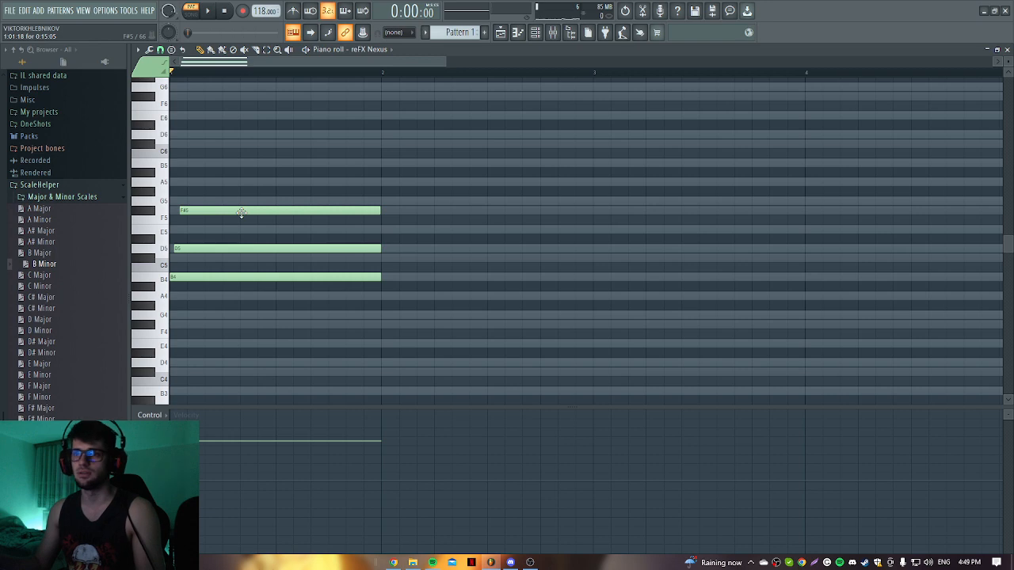
Step: Try aligning the D5 and F#5 notes with B4 at the start of bar 1 and play the chord
{"action": "left_click_drag", "start_coordinate": [242, 212], "coordinate": [243, 199]}
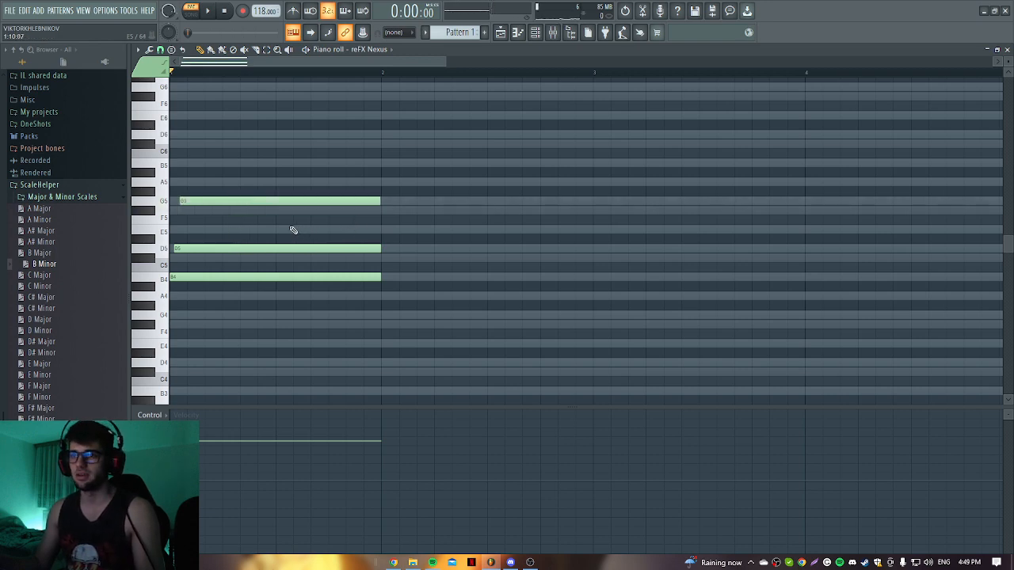
{"action": "scroll", "coordinate": [192, 206], "scroll_direction": "up", "scroll_amount": 4}
{"action": "left_click_drag", "start_coordinate": [230, 64], "coordinate": [215, 66]}
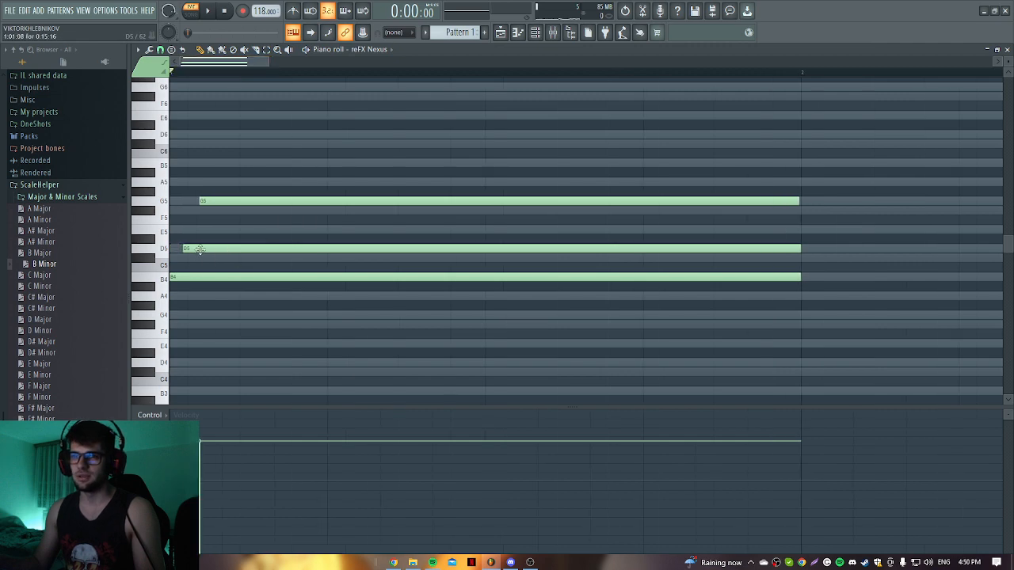
{"action": "left_click_drag", "start_coordinate": [200, 250], "coordinate": [187, 251]}
{"action": "left_click_drag", "start_coordinate": [227, 201], "coordinate": [196, 212]}
{"action": "key", "text": "space"}
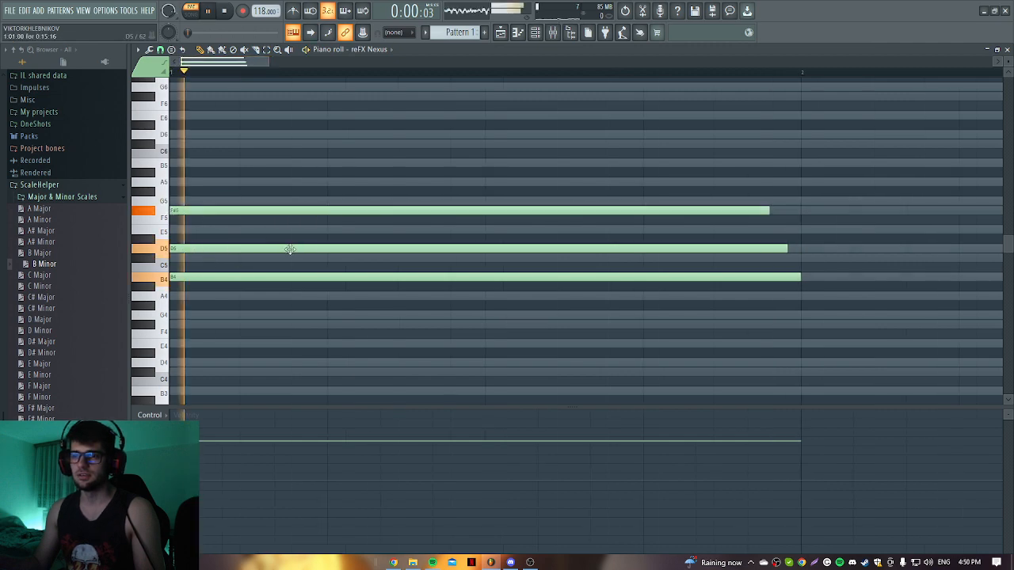
{"action": "key", "text": "space"}
Step: Stagger the chord by moving the D5 note's start to 1:01:04 and the F#5 note's start to 1:01:09, and play it
{"action": "left_click_drag", "start_coordinate": [220, 245], "coordinate": [207, 244]}
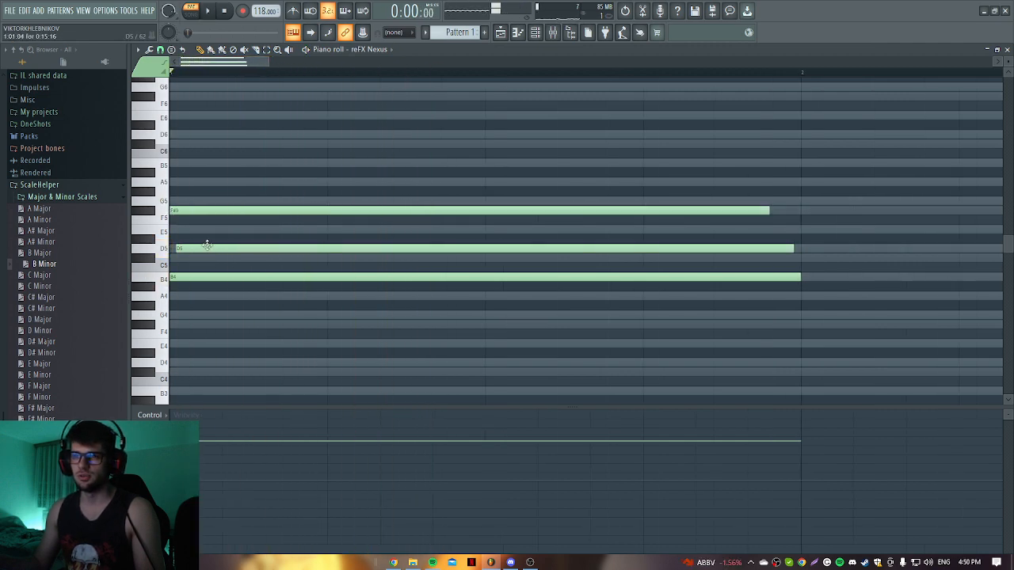
{"action": "scroll", "coordinate": [221, 214], "scroll_direction": "down", "scroll_amount": 1}
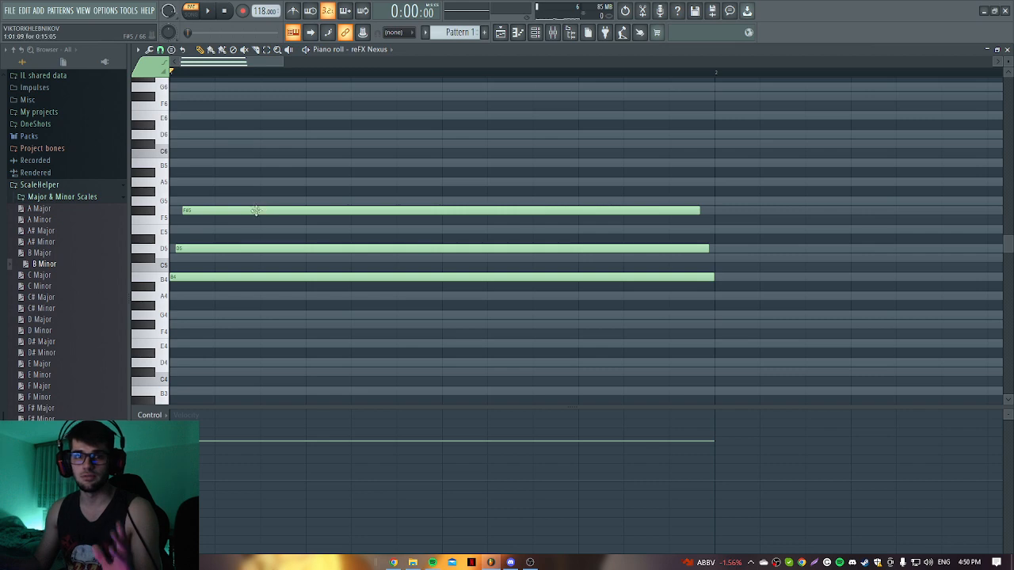
{"action": "key", "text": "ctrl+a"}
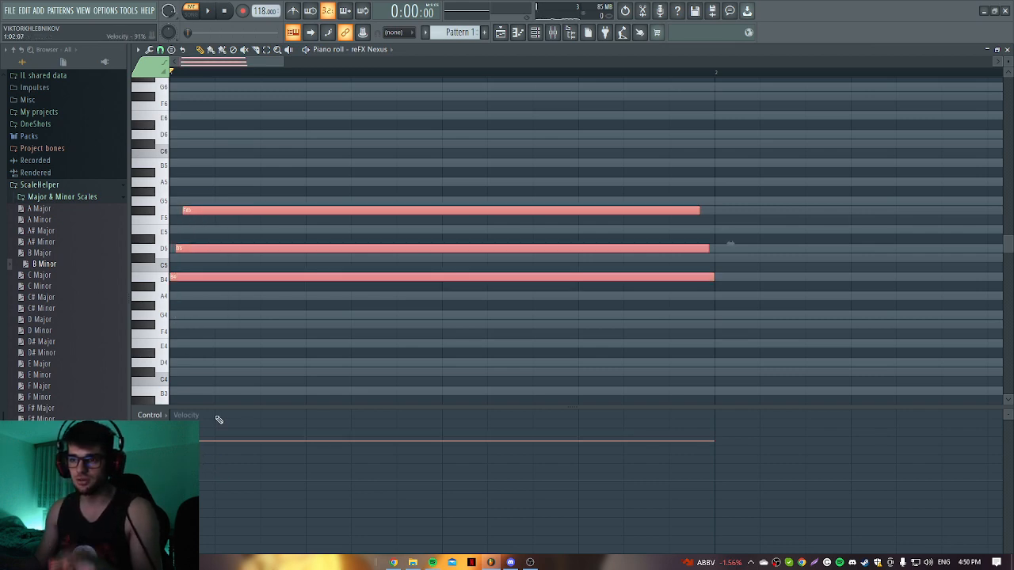
{"action": "key", "text": "ctrl+d"}
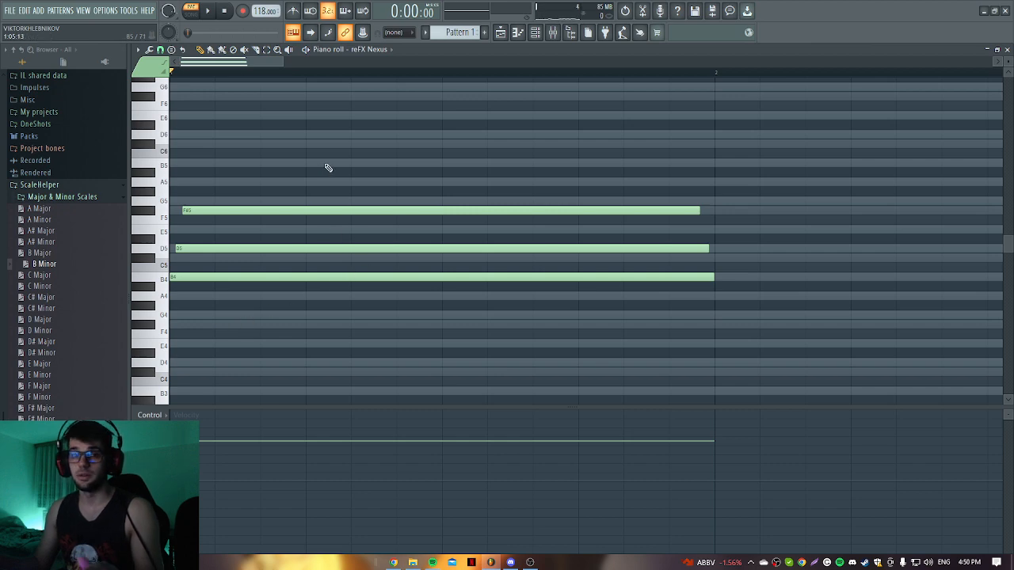
{"action": "left_click_drag", "start_coordinate": [255, 210], "coordinate": [215, 211]}
{"action": "scroll", "coordinate": [237, 206], "scroll_direction": "down", "scroll_amount": 2}
{"action": "key", "text": "space"}
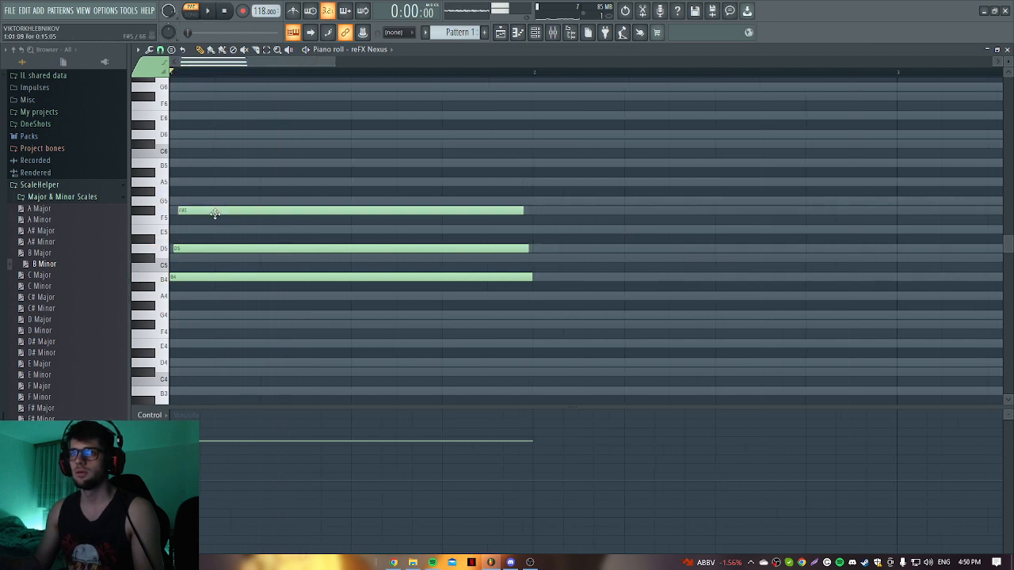
{"action": "mouse_move", "coordinate": [201, 247]}
{"action": "left_mouse_down"}
{"action": "mouse_move", "coordinate": [206, 228]}
{"action": "mouse_move", "coordinate": [204, 249]}
{"action": "left_mouse_up"}
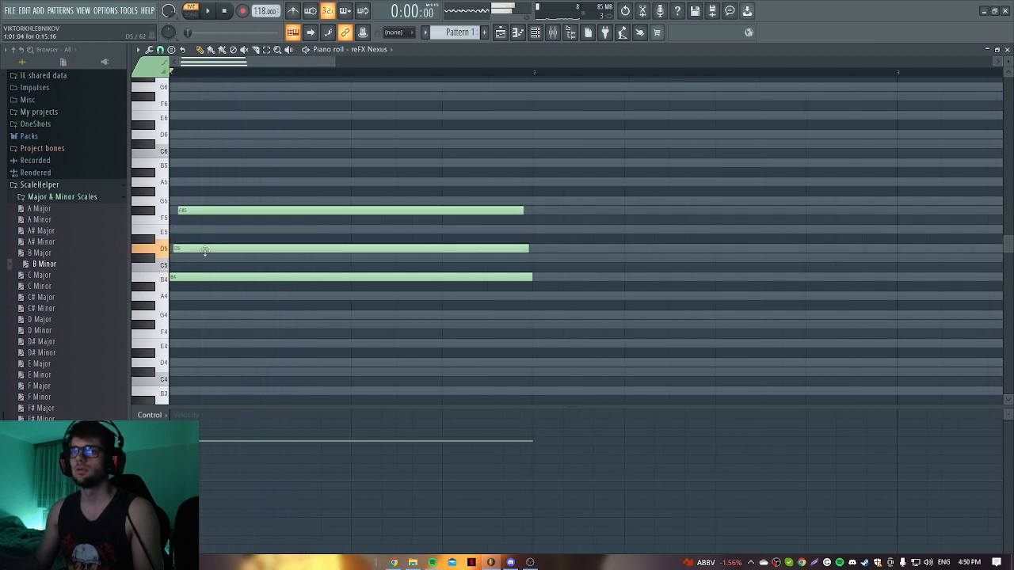
Step: Add a G4 note beneath the chord at the start of bar 1, with B4 starting slightly later, and play the chord
{"action": "left_click", "coordinate": [190, 316]}
{"action": "key", "text": "space"}
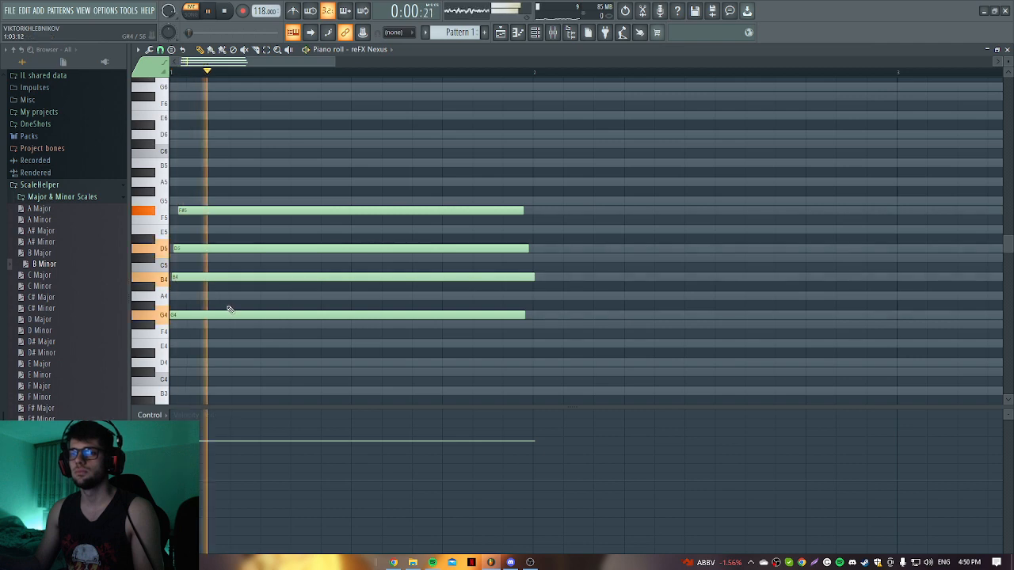
{"action": "scroll", "coordinate": [214, 289], "scroll_direction": "down", "scroll_amount": 2}
{"action": "key", "text": "space"}
Step: Duplicate all four notes of the chord into bar 2 and clear the selection
{"action": "key", "text": "ctrl+a"}
{"action": "scroll", "coordinate": [305, 343], "scroll_direction": "down", "scroll_amount": 1}
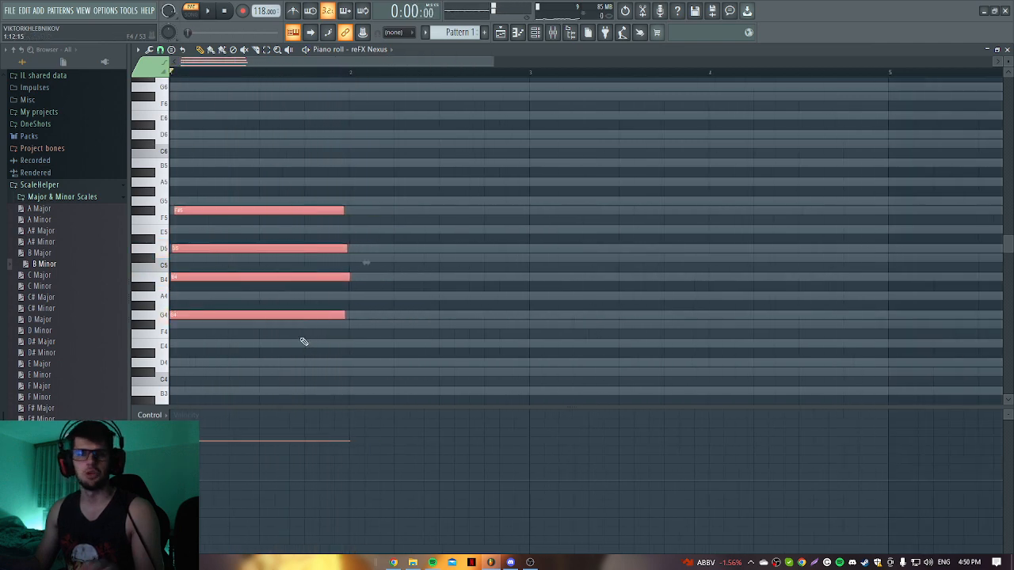
{"action": "key", "text": "ctrl+b"}
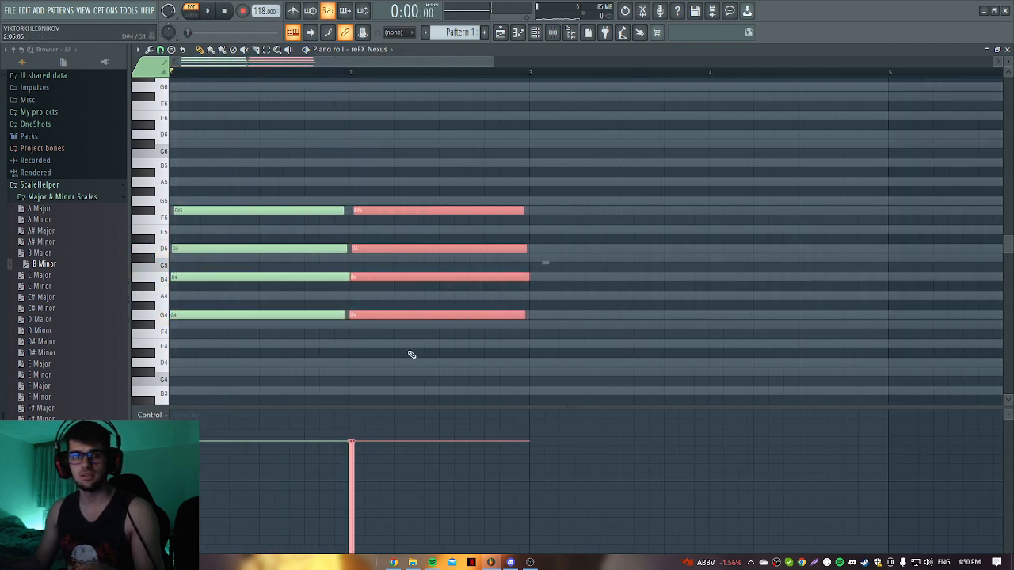
{"action": "key", "text": "ctrl+d"}
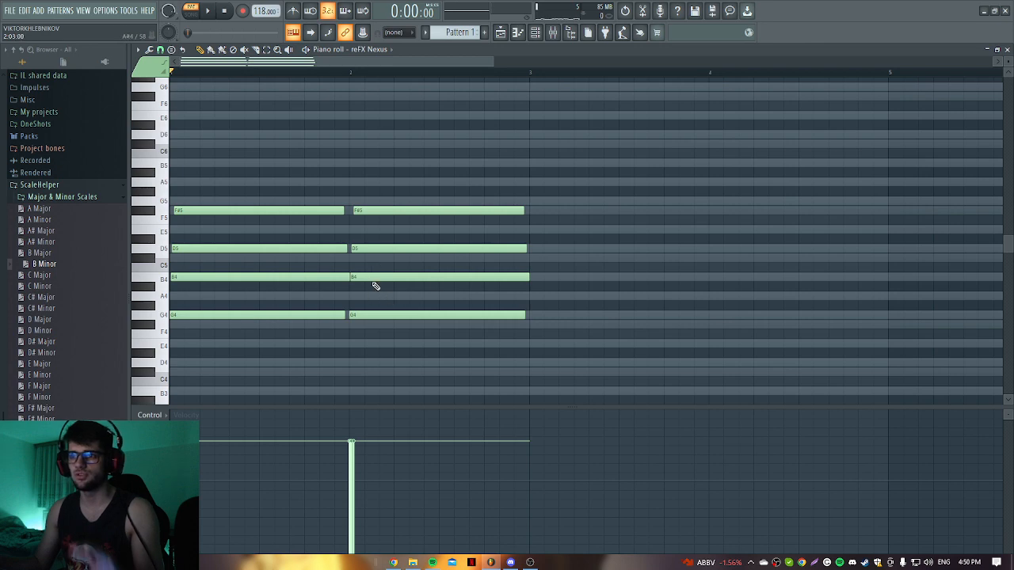
Step: Revoice the bar 2 chord to F#4, A4, C#5 and E5, with E5 starting slightly later, and play both chords
{"action": "left_click_drag", "start_coordinate": [371, 279], "coordinate": [377, 325]}
{"action": "left_click_drag", "start_coordinate": [374, 250], "coordinate": [371, 261]}
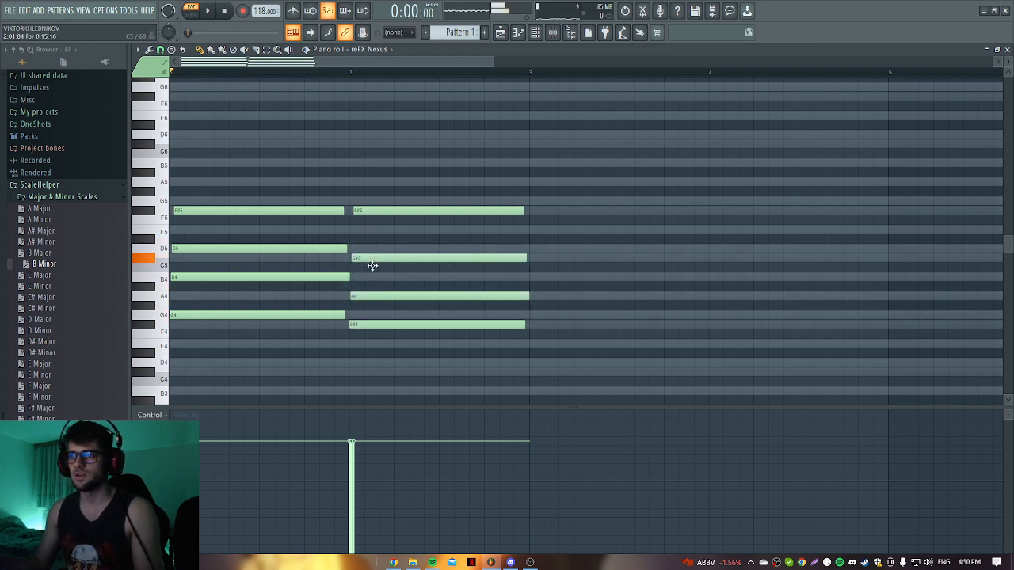
{"action": "left_click_drag", "start_coordinate": [374, 211], "coordinate": [387, 231]}
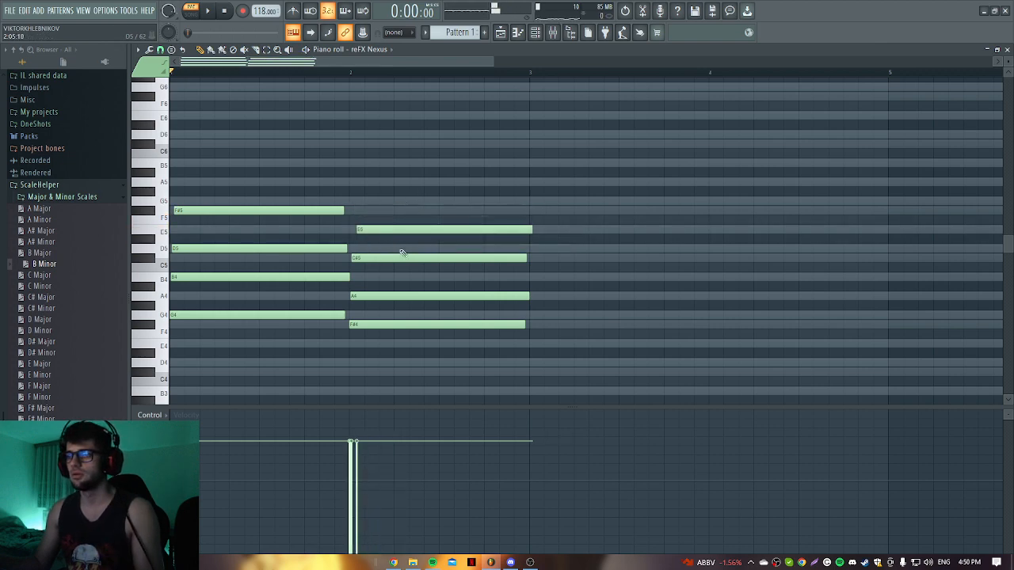
{"action": "key", "text": "space"}
{"action": "scroll", "coordinate": [483, 320], "scroll_direction": "down", "scroll_amount": 3}
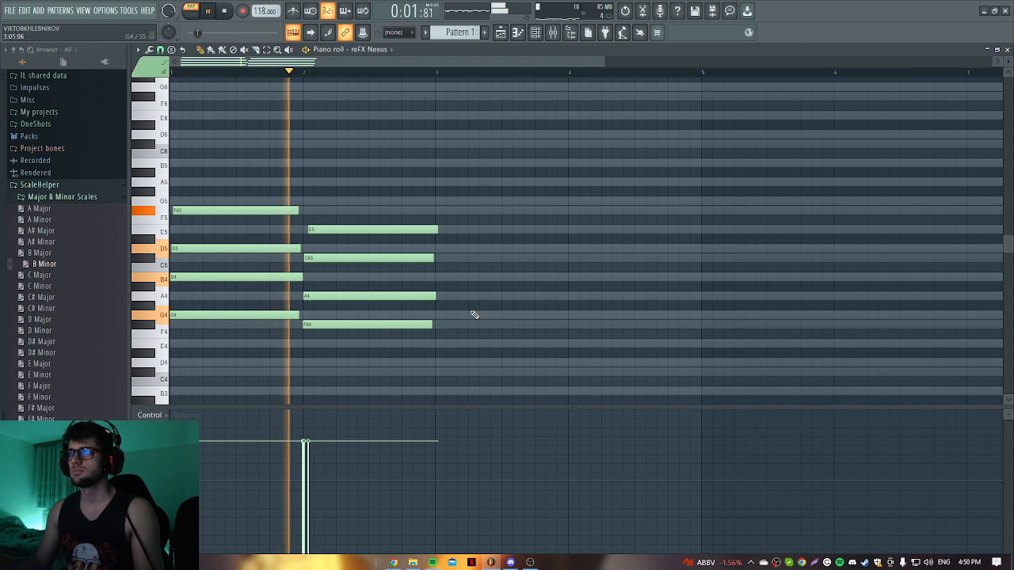
{"action": "scroll", "coordinate": [443, 307], "scroll_direction": "down", "scroll_amount": 2}
{"action": "key", "text": "space"}
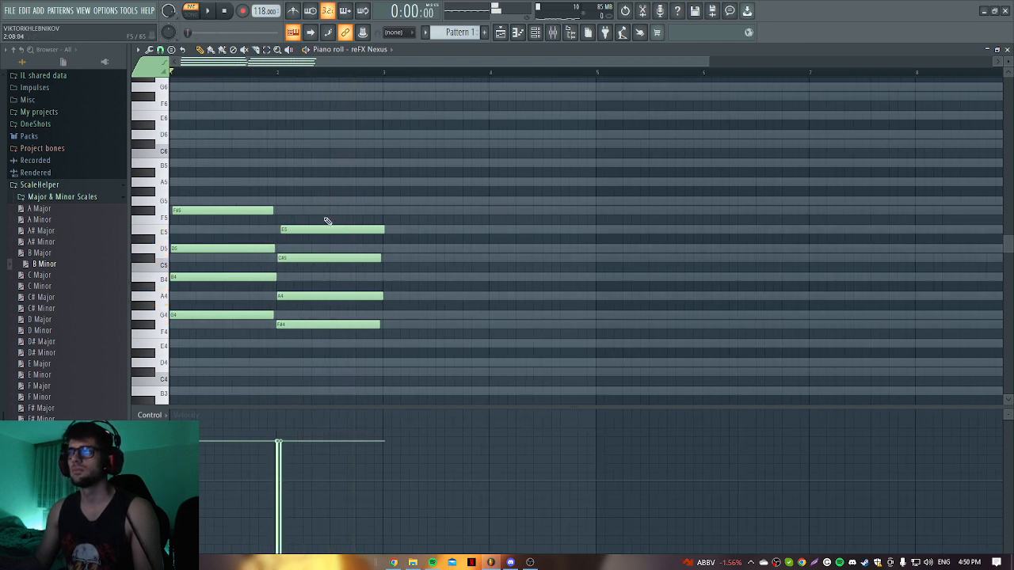
Step: Duplicate the bar 2 chord into bar 3, lower the copy's bottom note to E4, and play the progression
{"action": "left_click_drag", "start_coordinate": [320, 207], "coordinate": [401, 332]}
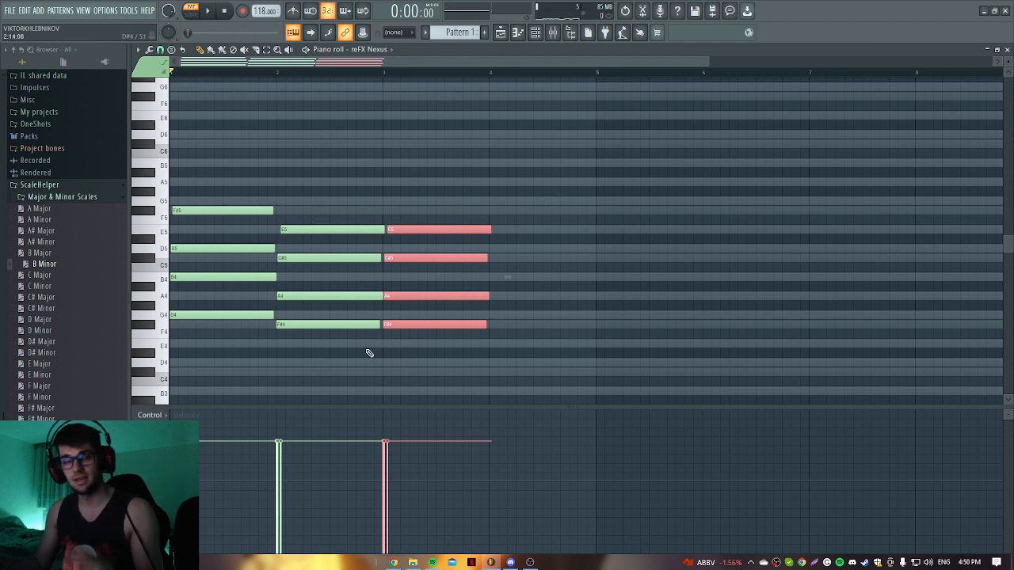
{"action": "left_click", "coordinate": [402, 351]}
{"action": "left_click_drag", "start_coordinate": [406, 326], "coordinate": [405, 349]}
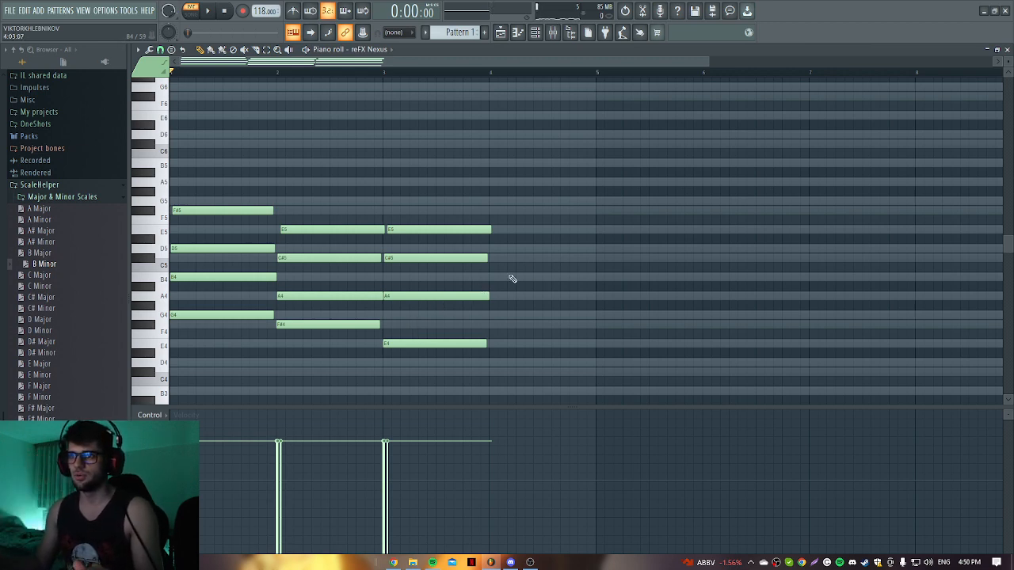
{"action": "key", "text": "space"}
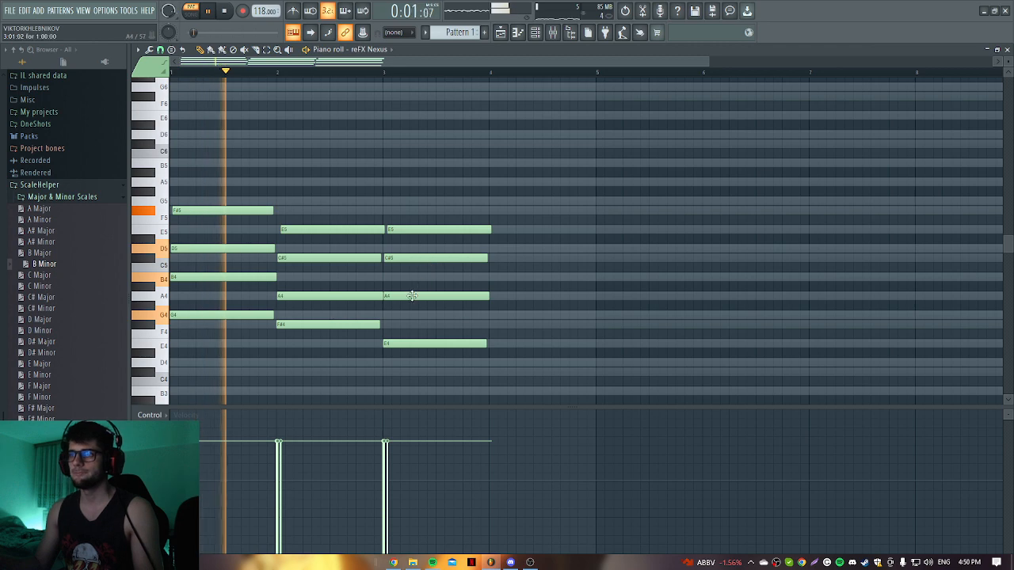
Step: Try G4 in place of A4 in the bar 3 chord, restore A4, and try D5 and G5 as its upper notes
{"action": "left_click_drag", "start_coordinate": [412, 295], "coordinate": [412, 315]}
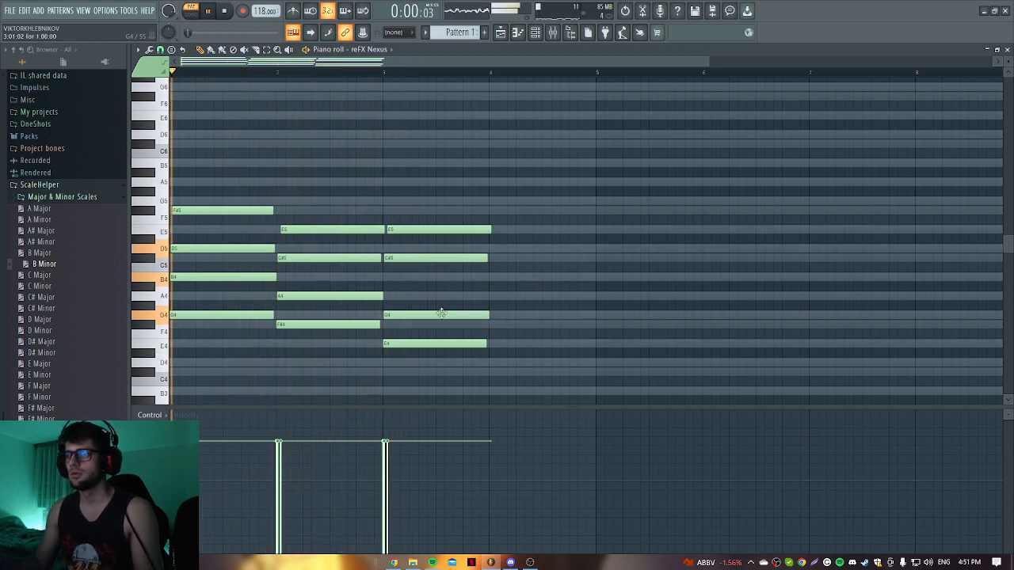
{"action": "left_click_drag", "start_coordinate": [441, 313], "coordinate": [440, 295]}
{"action": "left_click_drag", "start_coordinate": [412, 258], "coordinate": [403, 197]}
{"action": "scroll", "coordinate": [491, 206], "scroll_direction": "down", "scroll_amount": 1}
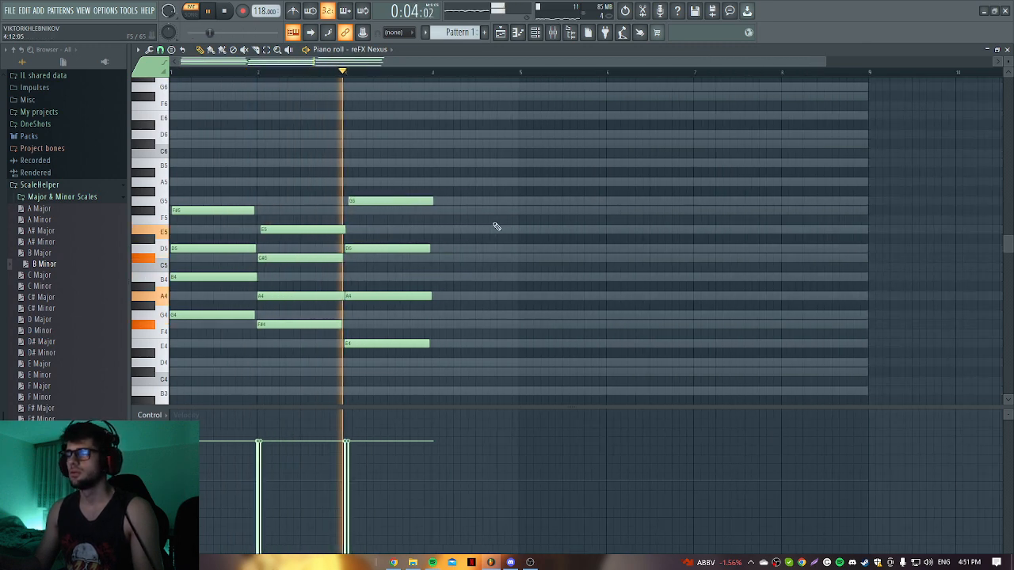
Step: Try E5 and D5 for the bar 3 chord's third note and A5 for its top note during playback
{"action": "left_click_drag", "start_coordinate": [358, 204], "coordinate": [355, 228]}
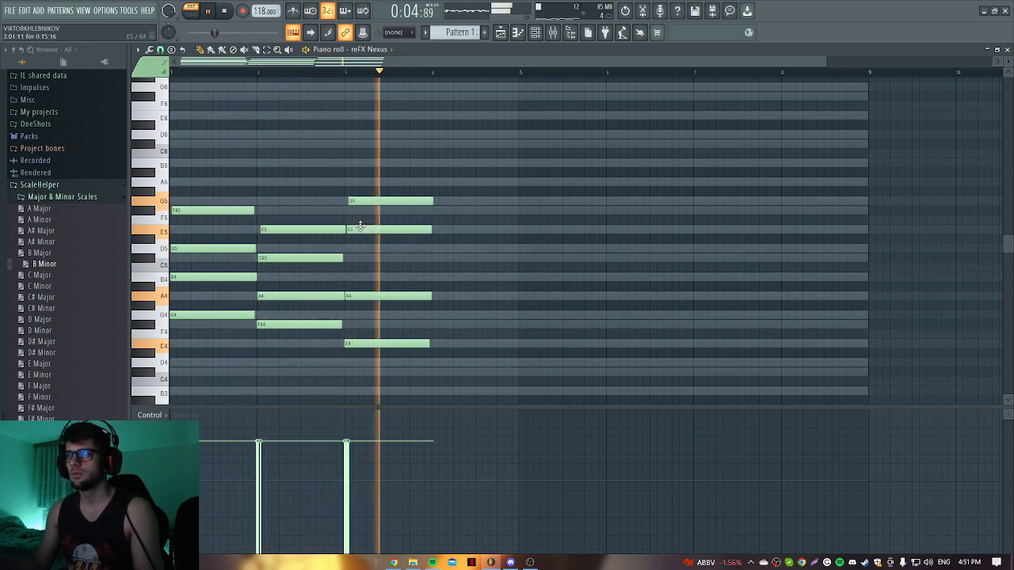
{"action": "left_click_drag", "start_coordinate": [360, 231], "coordinate": [362, 249]}
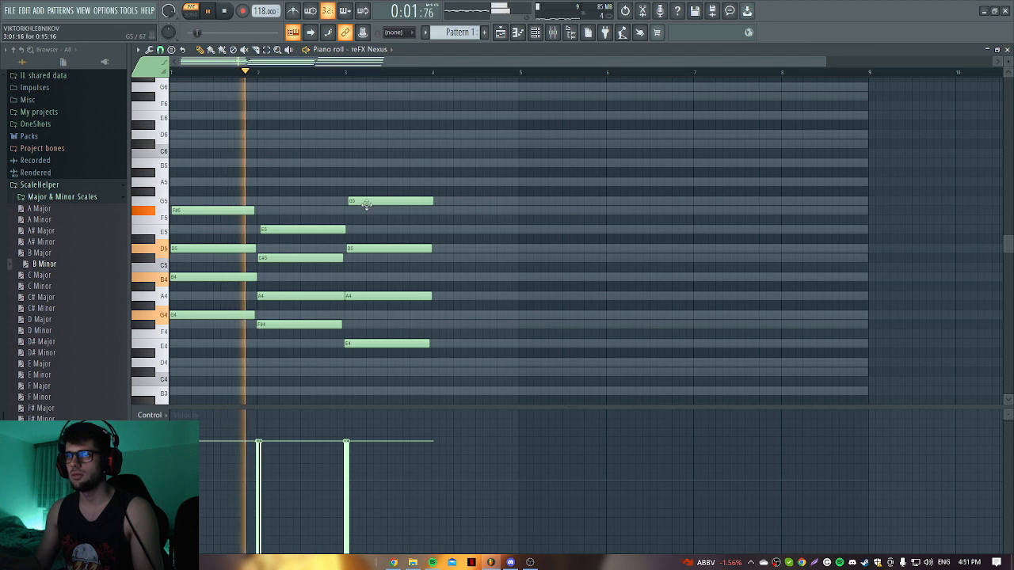
{"action": "mouse_move", "coordinate": [366, 200]}
{"action": "left_mouse_down"}
{"action": "mouse_move", "coordinate": [362, 212]}
{"action": "mouse_move", "coordinate": [364, 171]}
{"action": "mouse_move", "coordinate": [366, 182]}
{"action": "left_mouse_up"}
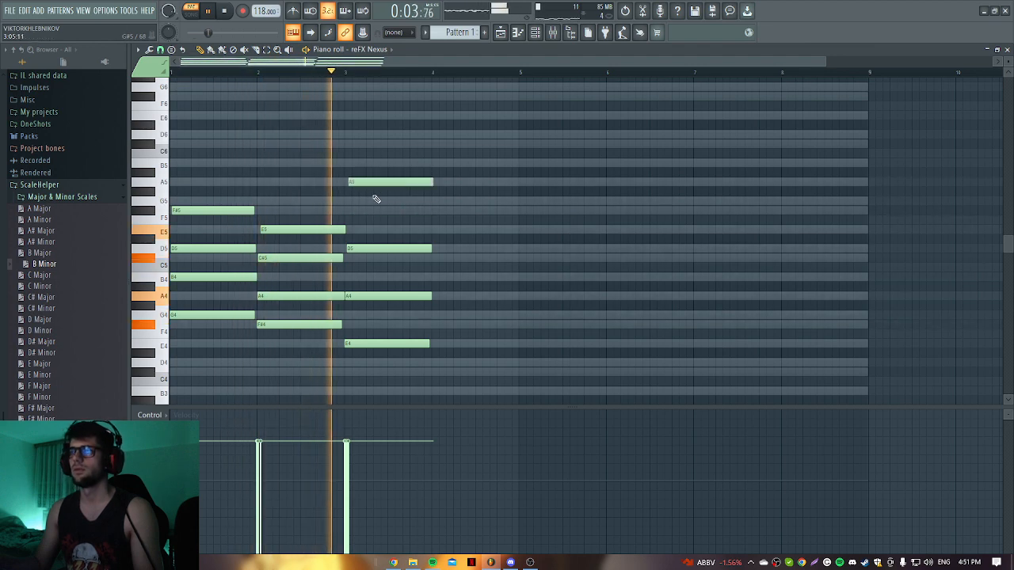
Step: Set the bar 3 chord's upper notes to C#5 and E5 with slightly staggered starts, and stop playback
{"action": "right_click", "coordinate": [396, 183]}
{"action": "left_click", "coordinate": [351, 220]}
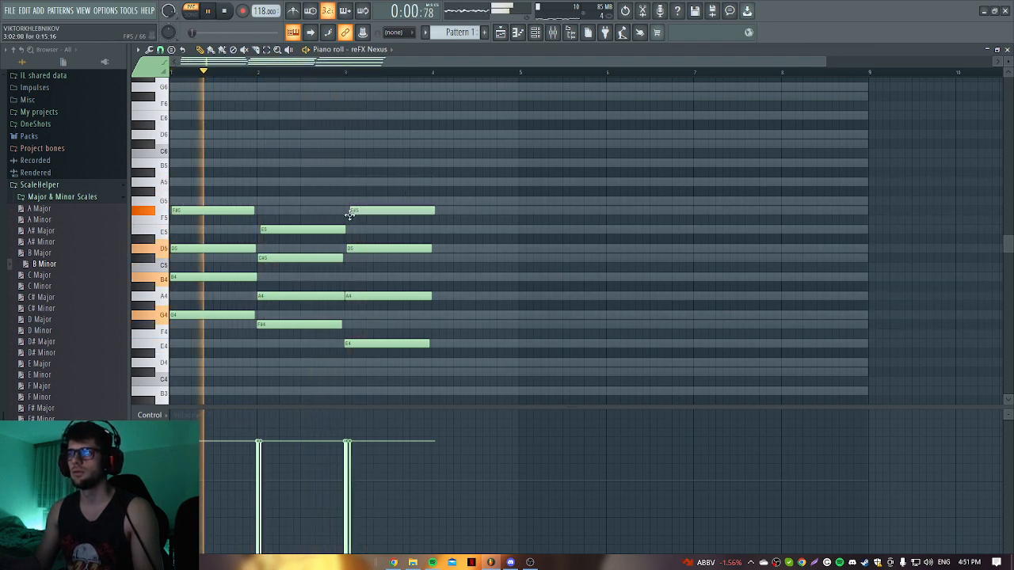
{"action": "left_click_drag", "start_coordinate": [349, 231], "coordinate": [358, 256]}
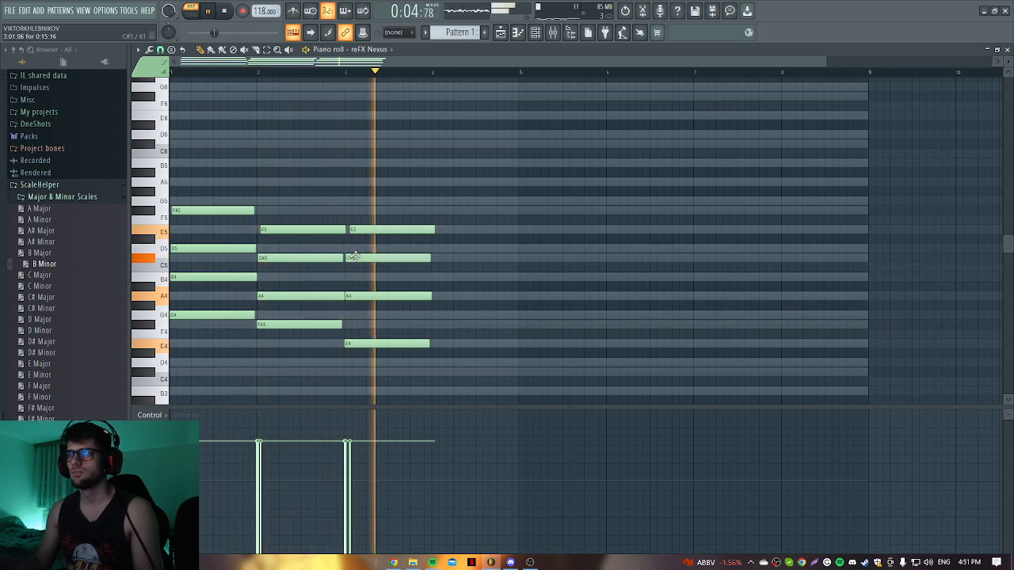
{"action": "key", "text": "space"}
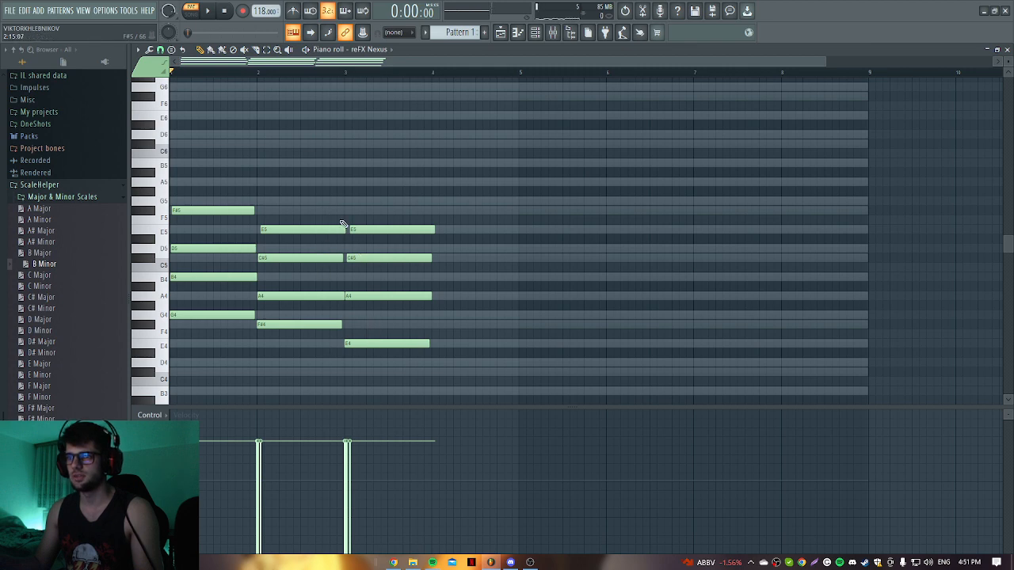
Step: Duplicate the bar 3 chord into bar 4, lower the copy's A4 to G4 and C#5 to B4, and play it
{"action": "mouse_move", "coordinate": [382, 230]}
{"action": "left_mouse_down"}
{"action": "mouse_move", "coordinate": [372, 353]}
{"action": "mouse_move", "coordinate": [459, 345]}
{"action": "left_mouse_up"}
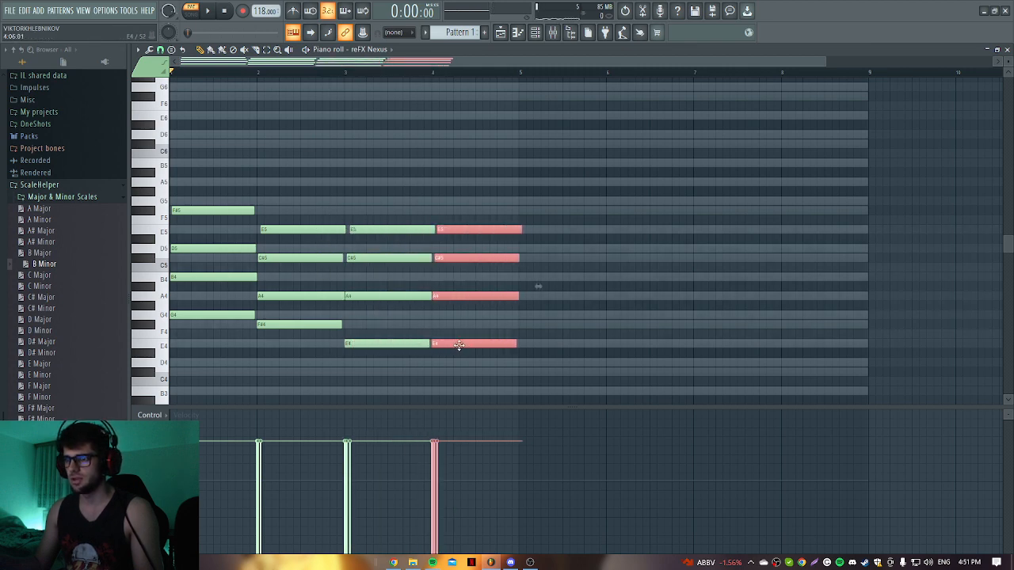
{"action": "left_click", "coordinate": [488, 374], "text": "ctrl"}
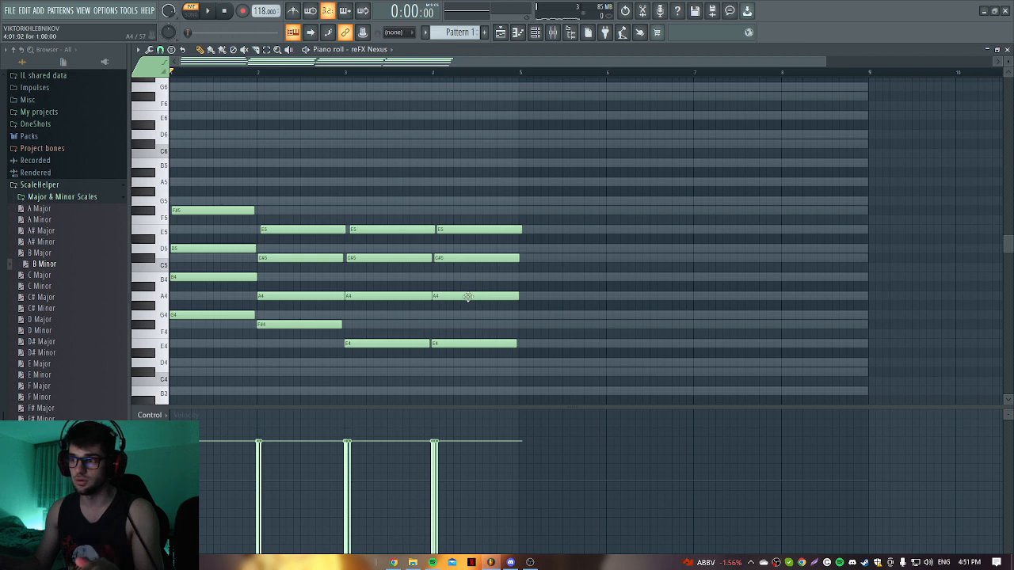
{"action": "left_click_drag", "start_coordinate": [468, 297], "coordinate": [469, 320]}
{"action": "left_click_drag", "start_coordinate": [486, 207], "coordinate": [469, 309]}
{"action": "scroll", "coordinate": [583, 301], "scroll_direction": "up", "scroll_amount": 2}
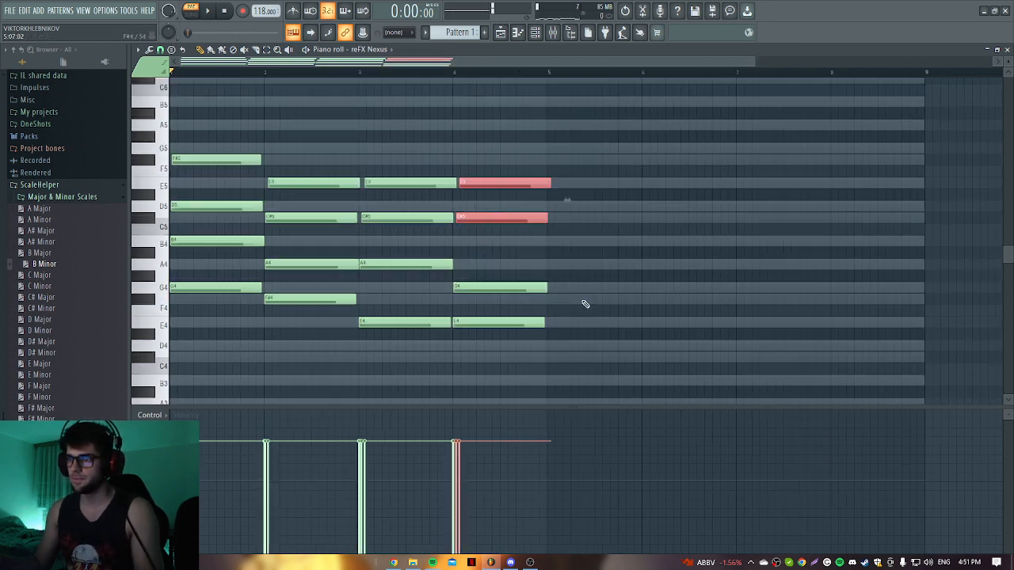
{"action": "left_click", "coordinate": [499, 228]}
{"action": "left_click_drag", "start_coordinate": [486, 220], "coordinate": [493, 243]}
{"action": "key", "text": "space"}
{"action": "key", "text": "space"}
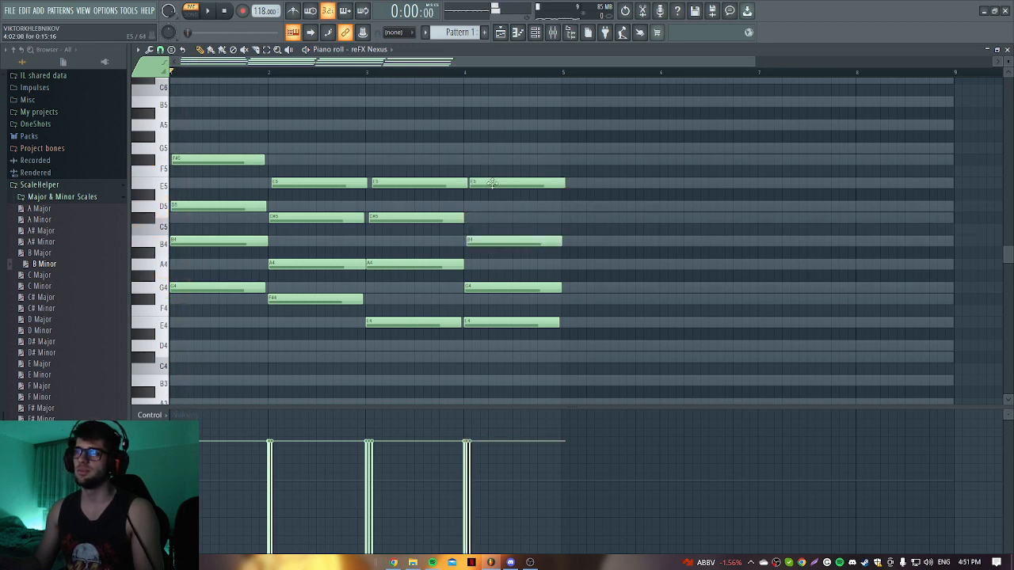
Step: Shorten the bar 4 notes to end by the bar 5 line, and try D5 as the top note during playback
{"action": "left_click_drag", "start_coordinate": [464, 308], "coordinate": [522, 336]}
{"action": "left_click", "coordinate": [524, 194]}
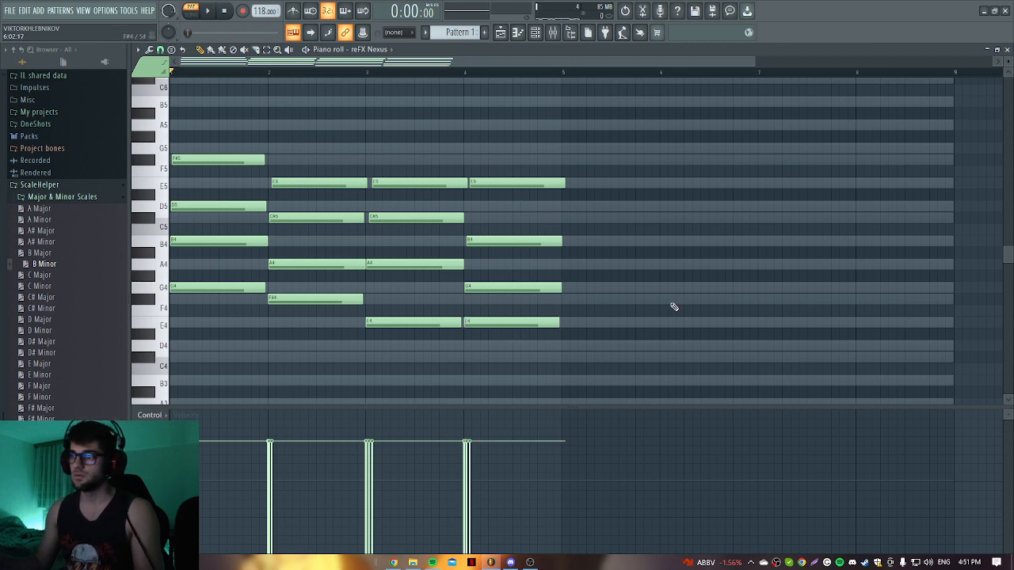
{"action": "key", "text": "space"}
{"action": "scroll", "coordinate": [657, 300], "scroll_direction": "down", "scroll_amount": 2}
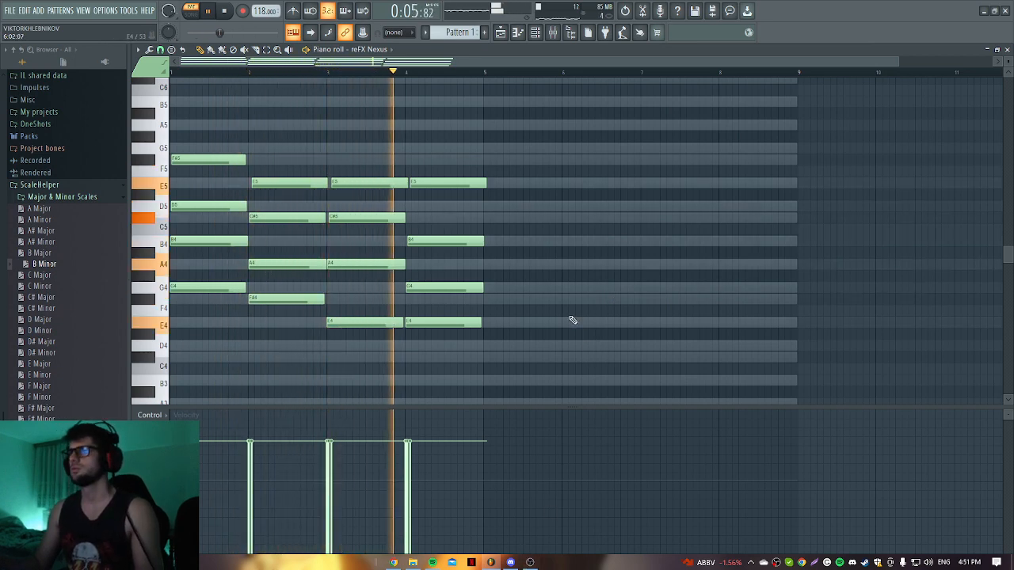
{"action": "left_click_drag", "start_coordinate": [464, 168], "coordinate": [475, 320]}
{"action": "key", "text": "space"}
{"action": "left_click", "coordinate": [517, 293]}
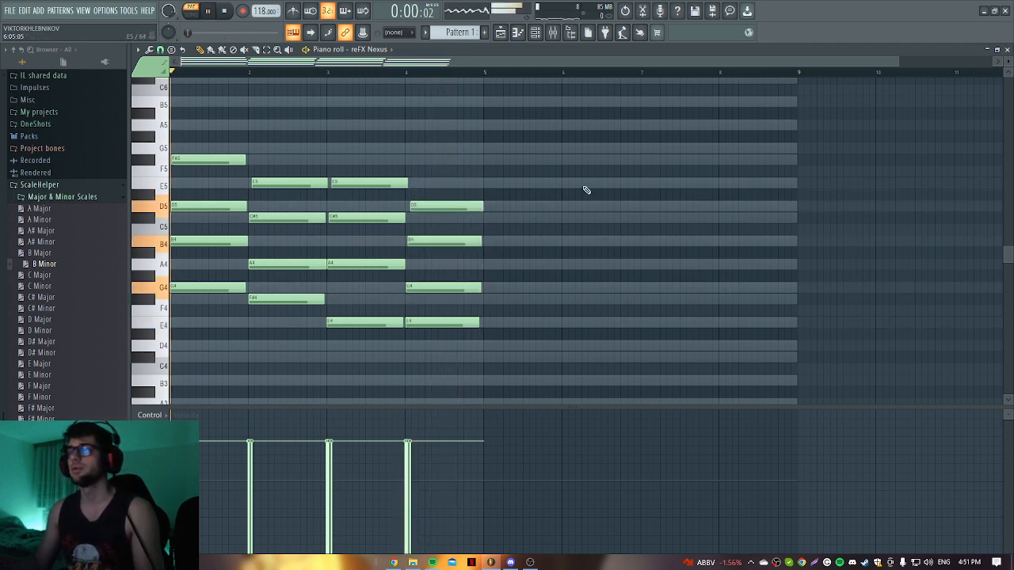
Step: Move the bar 4 chord's top note back up to E5 and stop playback
{"action": "scroll", "coordinate": [586, 190], "scroll_direction": "down", "scroll_amount": 1}
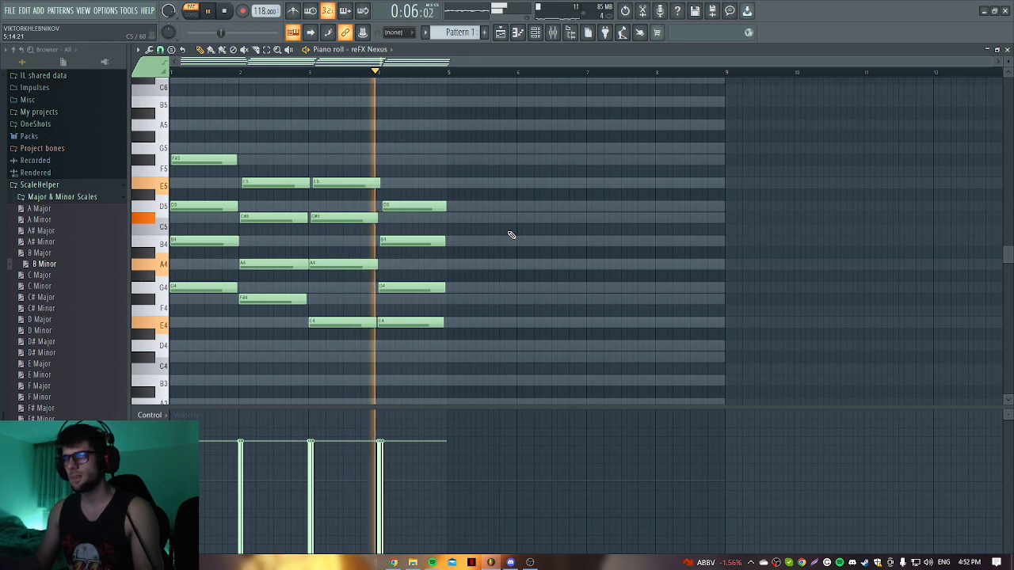
{"action": "left_click_drag", "start_coordinate": [413, 204], "coordinate": [414, 181]}
{"action": "key", "text": "space"}
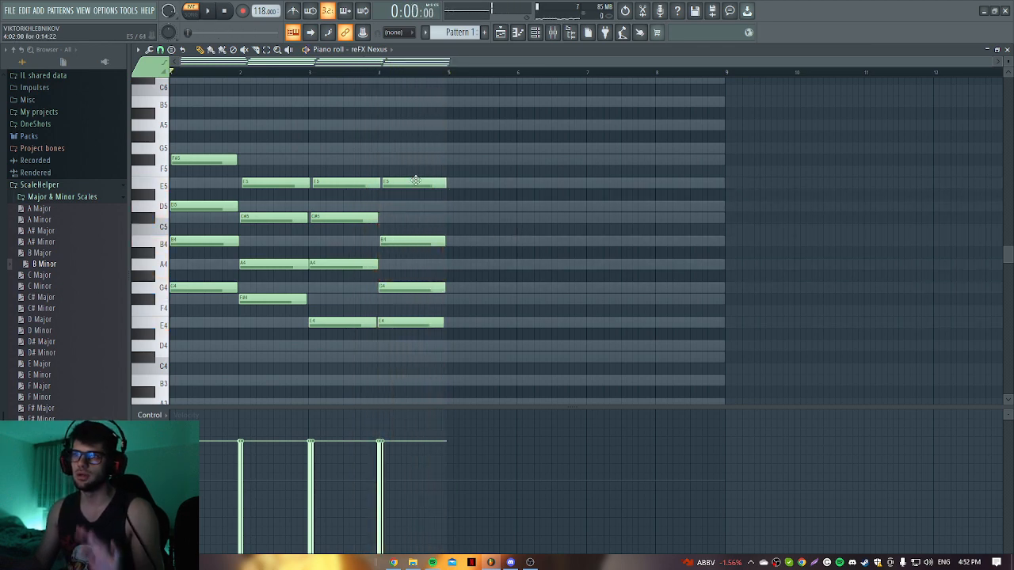
Step: Choose a snap setting for the piano roll grid
{"action": "scroll", "coordinate": [243, 142], "scroll_direction": "up", "scroll_amount": 3}
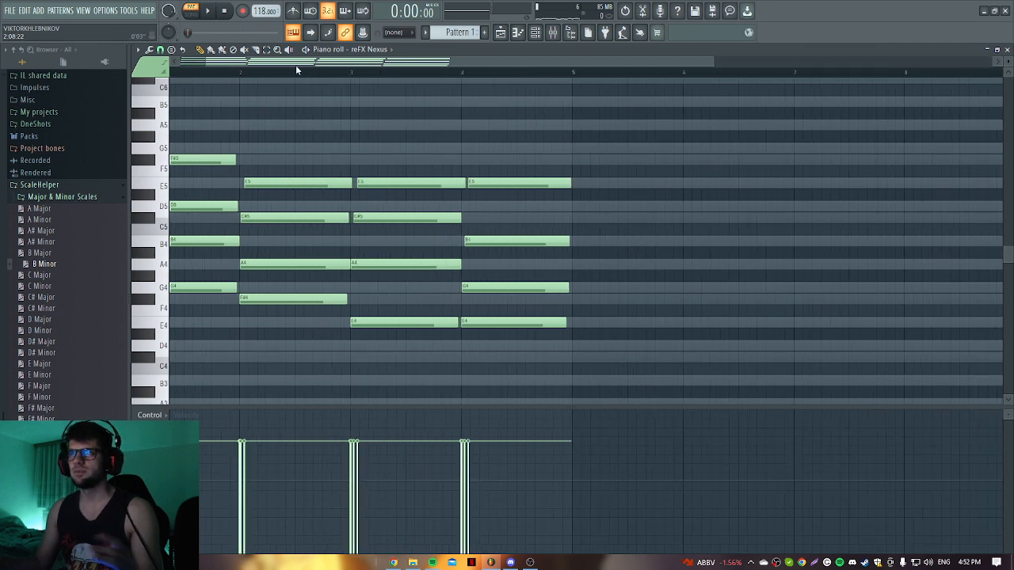
{"action": "left_click_drag", "start_coordinate": [297, 64], "coordinate": [158, 79]}
{"action": "scroll", "coordinate": [222, 113], "scroll_direction": "up", "scroll_amount": 3}
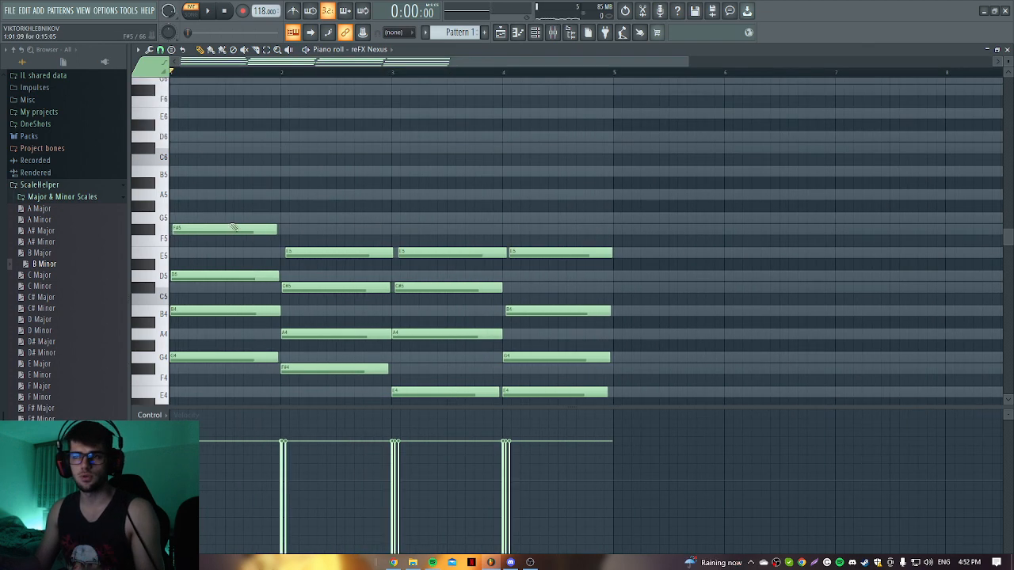
{"action": "scroll", "coordinate": [225, 95], "scroll_direction": "up", "scroll_amount": 3}
{"action": "left_click_drag", "start_coordinate": [216, 67], "coordinate": [189, 73]}
{"action": "scroll", "coordinate": [258, 118], "scroll_direction": "up", "scroll_amount": 1}
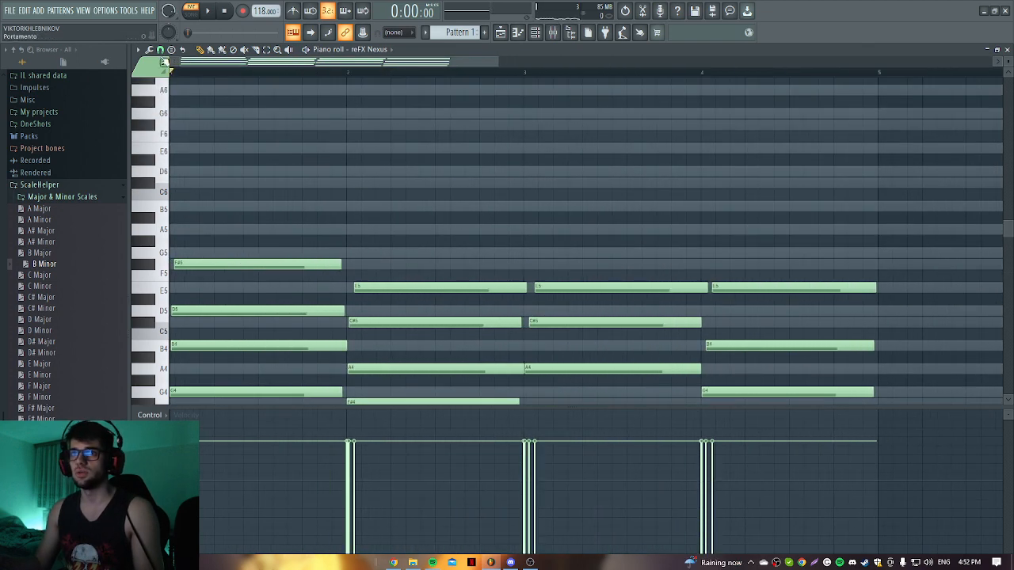
{"action": "left_click", "coordinate": [160, 51]}
{"action": "left_click", "coordinate": [181, 170]}
{"action": "scroll", "coordinate": [335, 206], "scroll_direction": "down", "scroll_amount": 3}
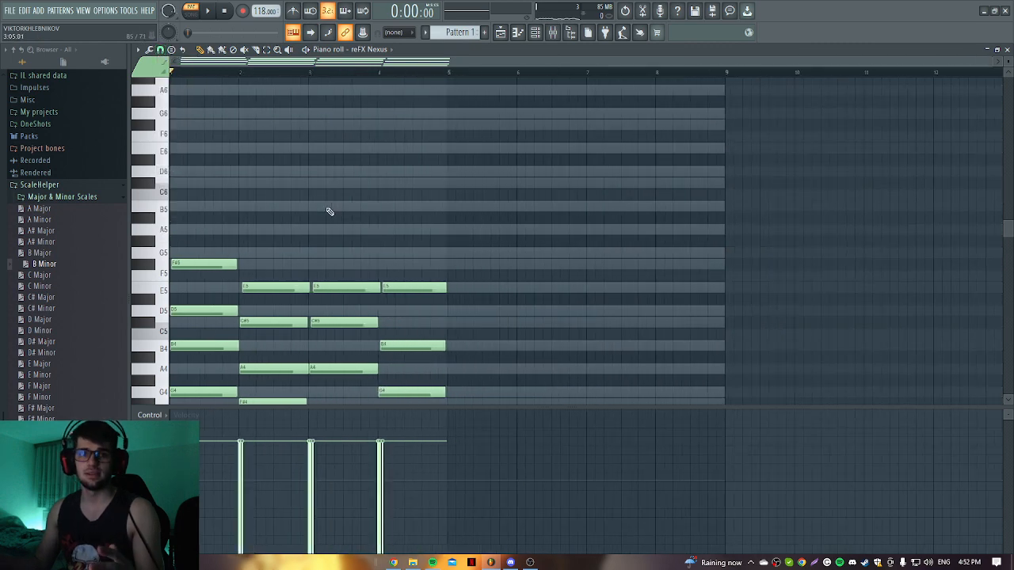
{"action": "scroll", "coordinate": [366, 209], "scroll_direction": "down", "scroll_amount": 1}
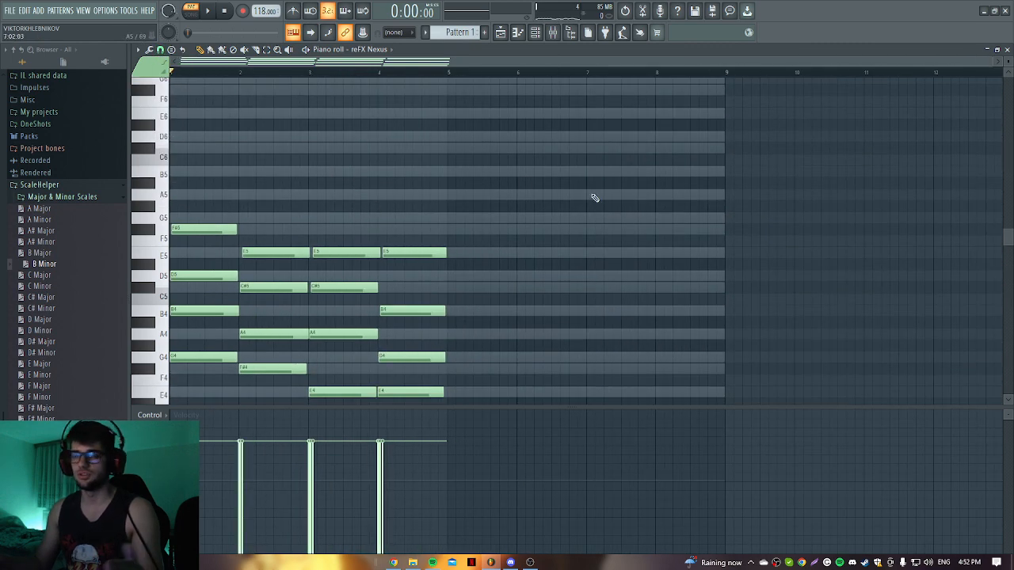
Step: Add a short G6 melody note halfway through bar 1 and start playback
{"action": "scroll", "coordinate": [240, 229], "scroll_direction": "up", "scroll_amount": 3}
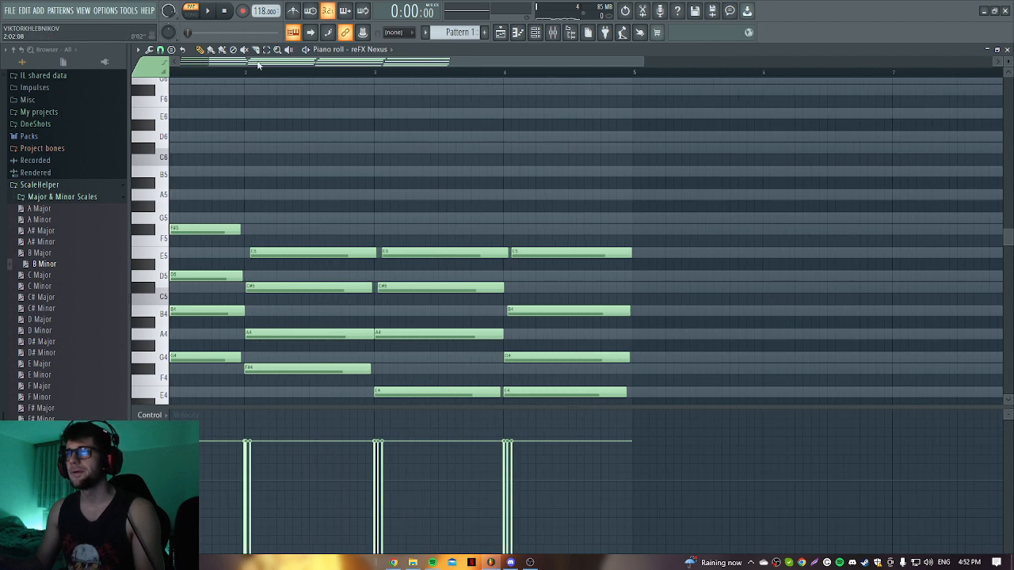
{"action": "left_click_drag", "start_coordinate": [258, 65], "coordinate": [96, 91]}
{"action": "scroll", "coordinate": [223, 154], "scroll_direction": "up", "scroll_amount": 1}
{"action": "scroll", "coordinate": [223, 153], "scroll_direction": "up", "scroll_amount": 3}
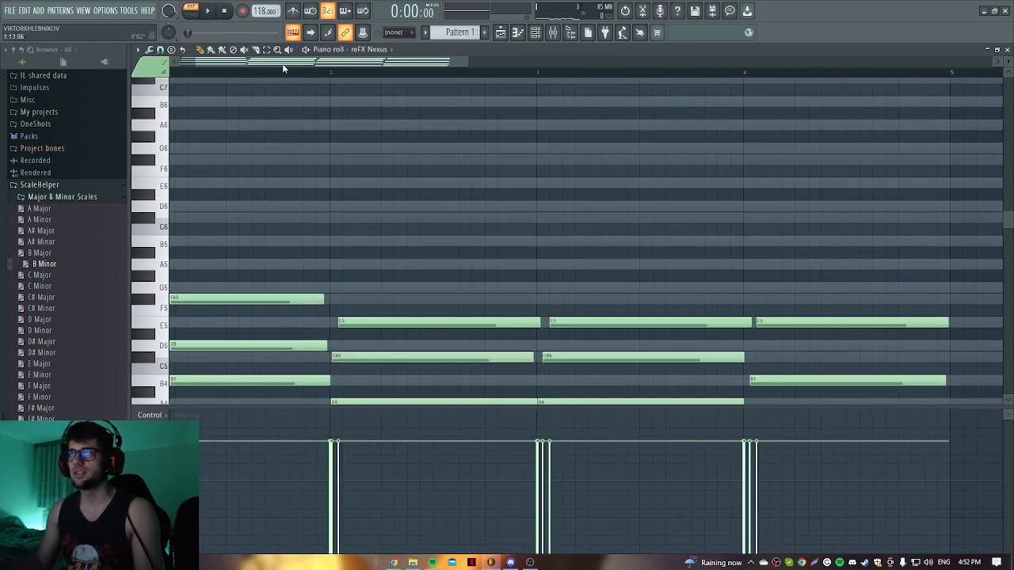
{"action": "left_click_drag", "start_coordinate": [282, 63], "coordinate": [248, 82]}
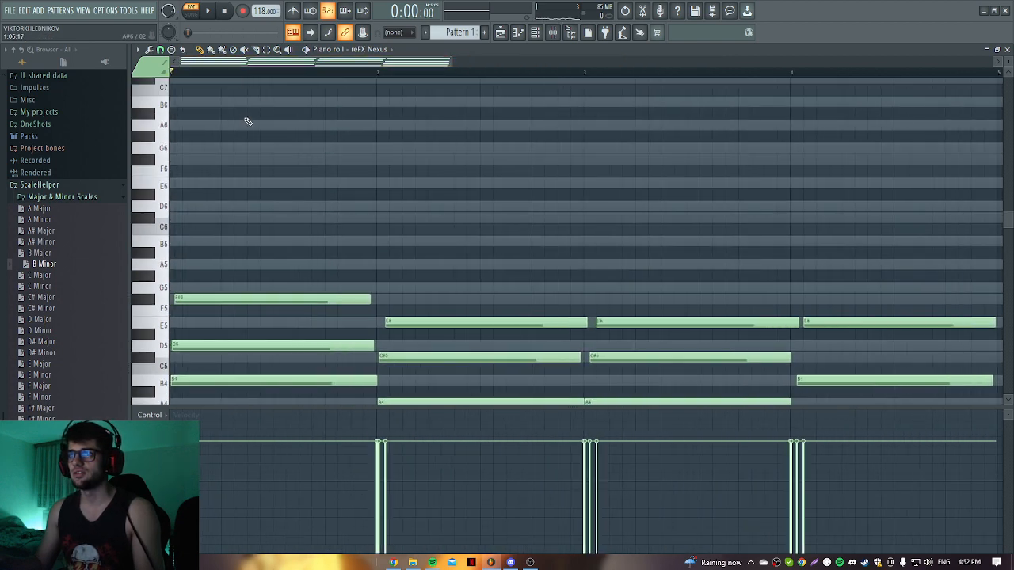
{"action": "left_click", "coordinate": [279, 151]}
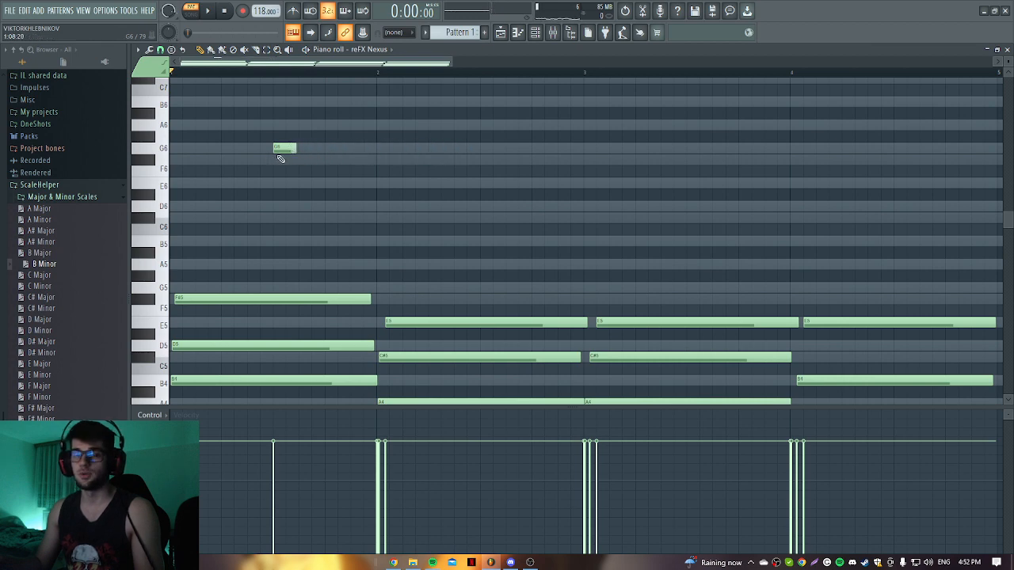
{"action": "key", "text": "space"}
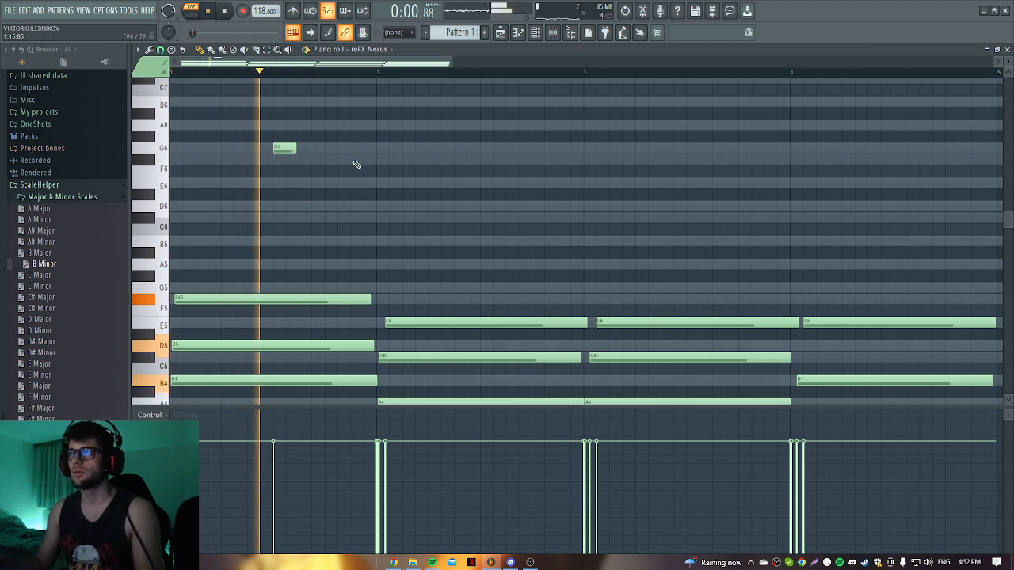
Step: Try short F#6, D6 and C#6 melody notes across bars 1 and 2, and remove them
{"action": "left_click", "coordinate": [355, 159]}
{"action": "left_click", "coordinate": [410, 205]}
{"action": "left_click", "coordinate": [434, 217]}
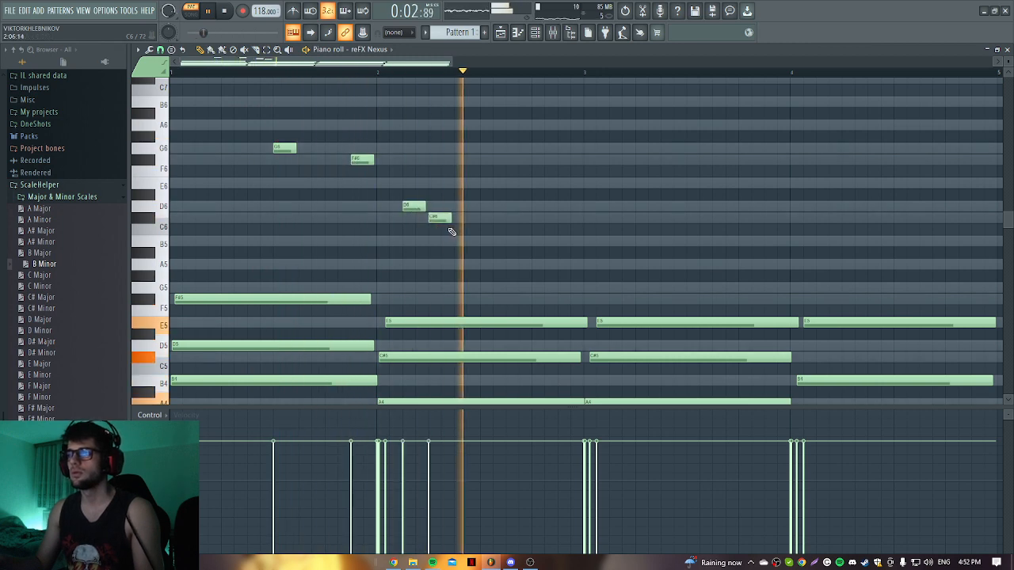
{"action": "key", "text": "space"}
{"action": "right_click", "coordinate": [440, 218]}
{"action": "right_click", "coordinate": [414, 207]}
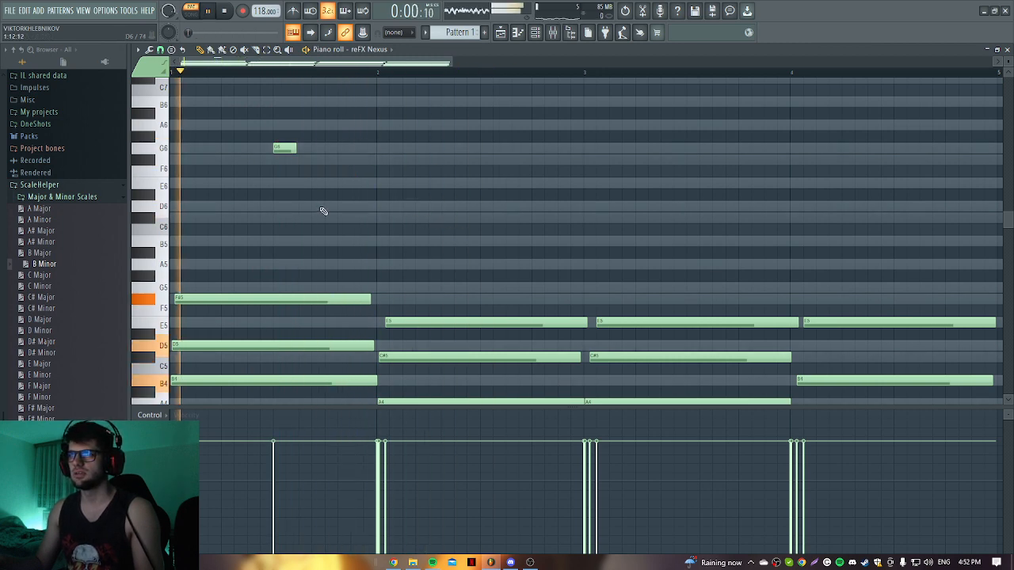
Step: Add short D6, C#6 and B5 melody notes stepping down through bar 2, and try an A5 on the bar 3 line
{"action": "left_click", "coordinate": [440, 207]}
{"action": "left_click", "coordinate": [491, 217]}
{"action": "left_click", "coordinate": [543, 241]}
{"action": "left_click", "coordinate": [595, 263]}
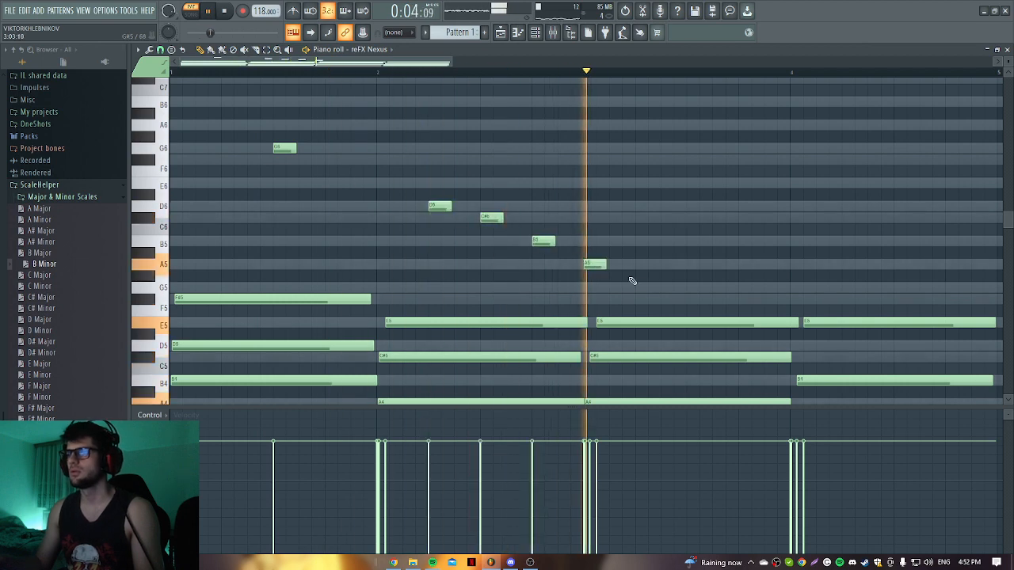
{"action": "right_click", "coordinate": [599, 266]}
{"action": "key", "text": "space"}
{"action": "key", "text": "space"}
Step: Raise the first two bar 2 melody notes to E6 and D6, and replace the third with C#6, followed by B5 at bar 3
{"action": "scroll", "coordinate": [506, 247], "scroll_direction": "down", "scroll_amount": 1}
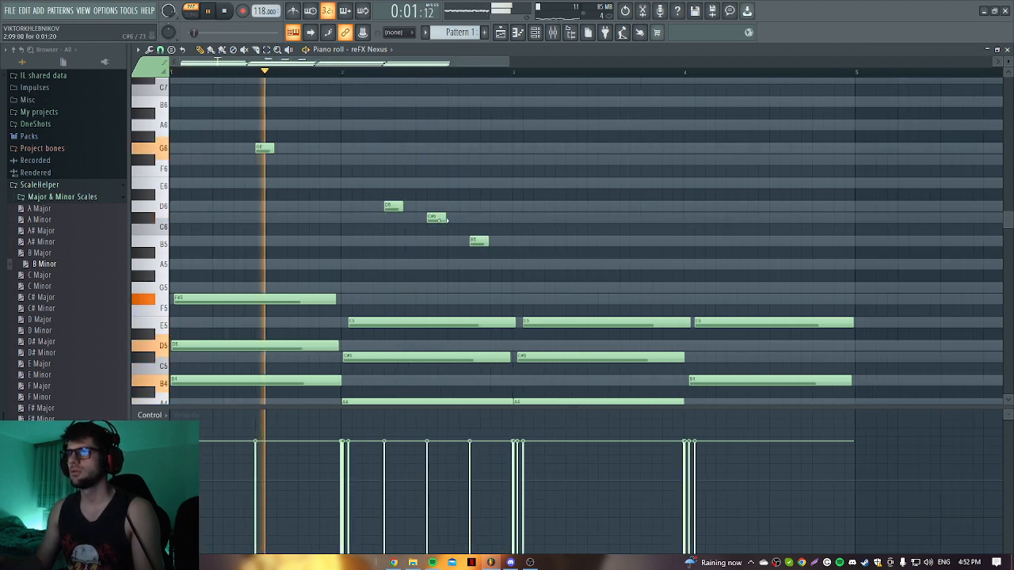
{"action": "left_click_drag", "start_coordinate": [393, 205], "coordinate": [393, 183]}
{"action": "left_click_drag", "start_coordinate": [437, 217], "coordinate": [436, 206]}
{"action": "right_click", "coordinate": [479, 240]}
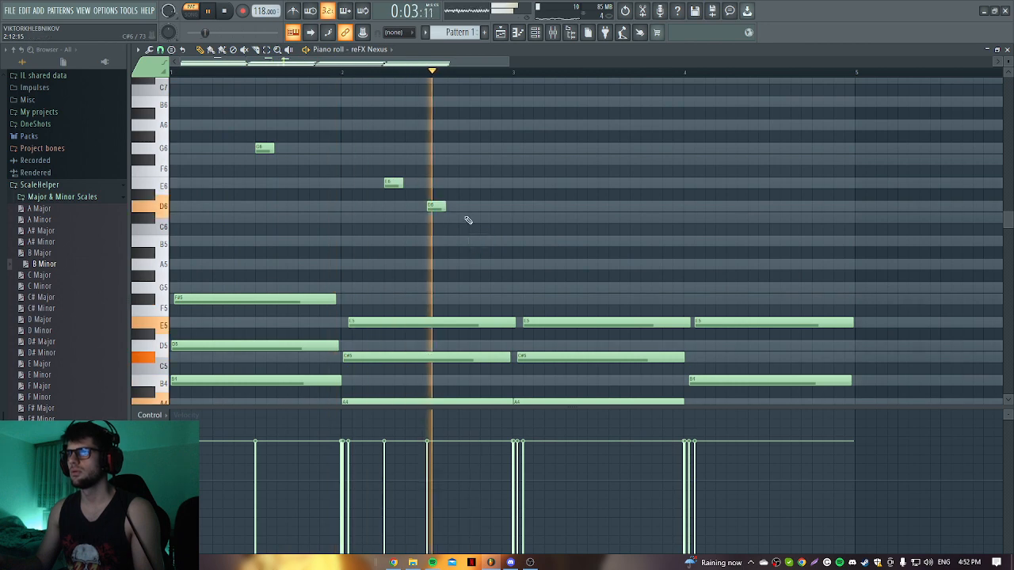
{"action": "left_click", "coordinate": [471, 219]}
{"action": "key", "text": "space"}
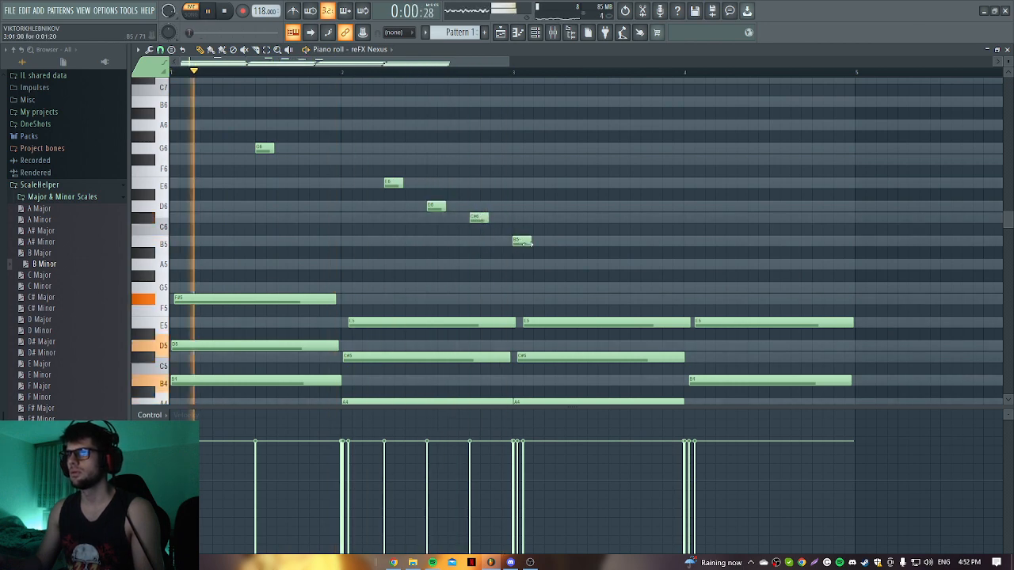
Step: Try shifting the C#6 note later with a long B5 through bar 3, and delete the B5
{"action": "scroll", "coordinate": [524, 243], "scroll_direction": "down", "scroll_amount": 2}
{"action": "left_click_drag", "start_coordinate": [479, 147], "coordinate": [500, 147]}
{"action": "left_click_drag", "start_coordinate": [530, 171], "coordinate": [668, 182]}
{"action": "key", "text": "space"}
{"action": "key", "text": "space"}
{"action": "right_click", "coordinate": [539, 172]}
Step: Add a B5 note at the end of bar 2 and move the E6 melody note to the start of bar 2
{"action": "left_click_drag", "start_coordinate": [499, 150], "coordinate": [513, 175]}
{"action": "left_click", "coordinate": [474, 174]}
{"action": "key", "text": "space"}
{"action": "key", "text": "space"}
{"action": "left_click_drag", "start_coordinate": [389, 115], "coordinate": [347, 117]}
{"action": "key", "text": "space"}
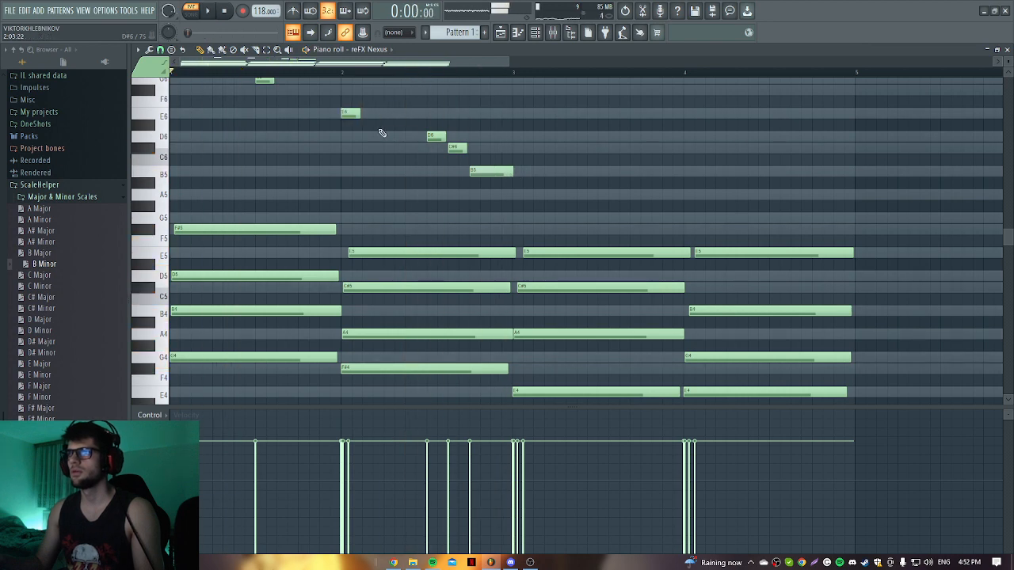
Step: Stretch the B5 melody note to the bar 4 line and shift its start to just before bar 3
{"action": "scroll", "coordinate": [392, 132], "scroll_direction": "up", "scroll_amount": 3}
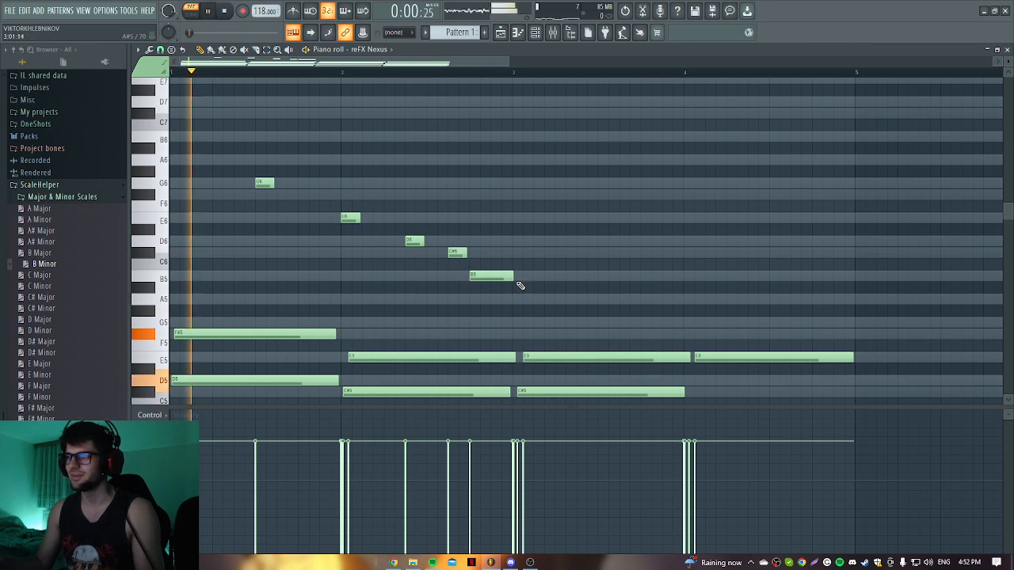
{"action": "left_click_drag", "start_coordinate": [517, 283], "coordinate": [683, 293]}
{"action": "scroll", "coordinate": [521, 301], "scroll_direction": "down", "scroll_amount": 2}
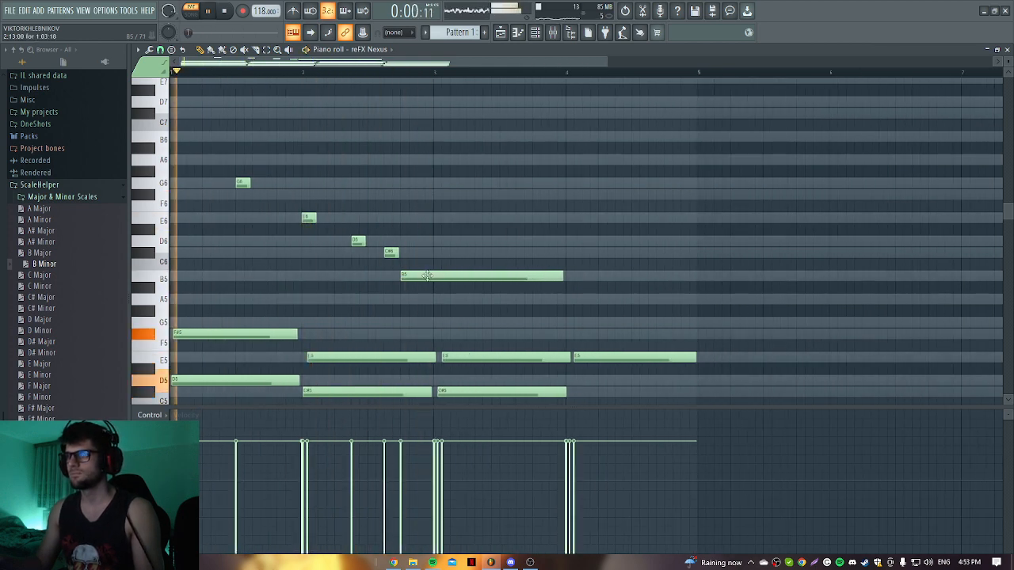
{"action": "left_click_drag", "start_coordinate": [426, 276], "coordinate": [441, 275]}
{"action": "mouse_move", "coordinate": [577, 277]}
{"action": "left_mouse_down"}
{"action": "mouse_move", "coordinate": [587, 280]}
{"action": "mouse_move", "coordinate": [557, 288]}
{"action": "mouse_move", "coordinate": [568, 290]}
{"action": "left_mouse_up"}
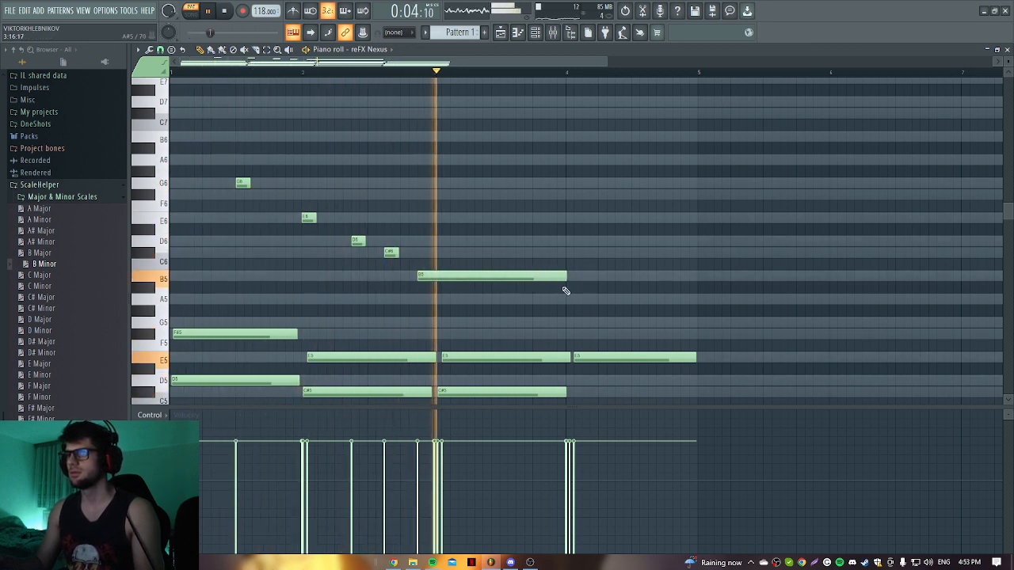
{"action": "key", "text": "space"}
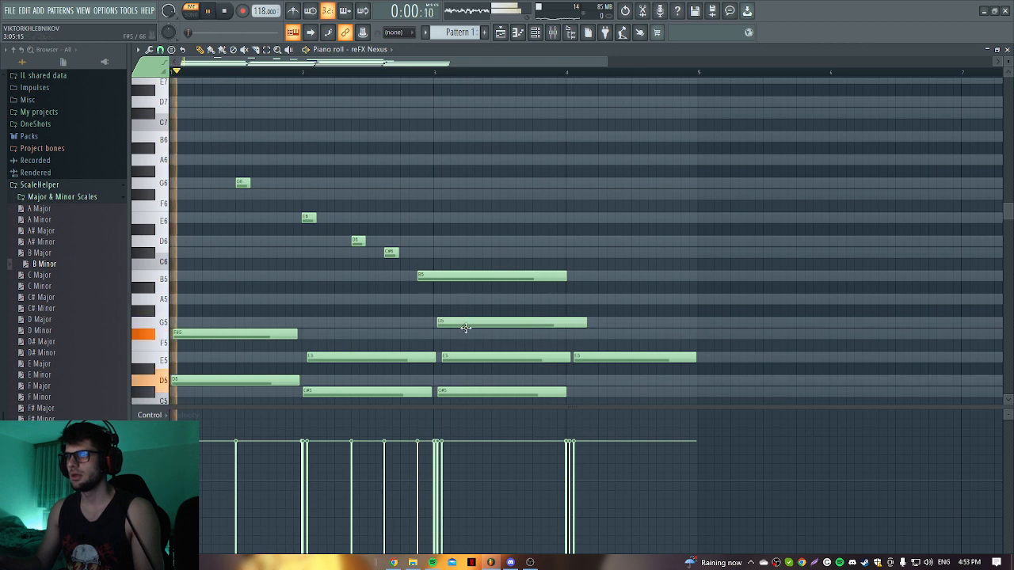
Step: Try a second long note in bar 3 beneath the B5, at G5 and at A5, and remove it
{"action": "scroll", "coordinate": [456, 301], "scroll_direction": "down", "scroll_amount": 2}
{"action": "key", "text": "space"}
{"action": "scroll", "coordinate": [448, 265], "scroll_direction": "down", "scroll_amount": 1}
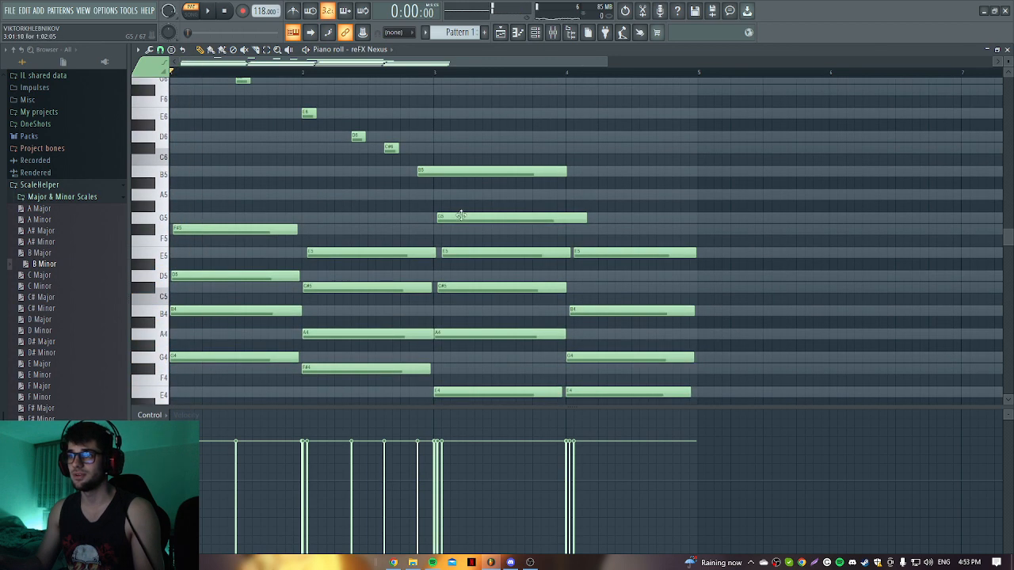
{"action": "left_click_drag", "start_coordinate": [460, 214], "coordinate": [460, 191]}
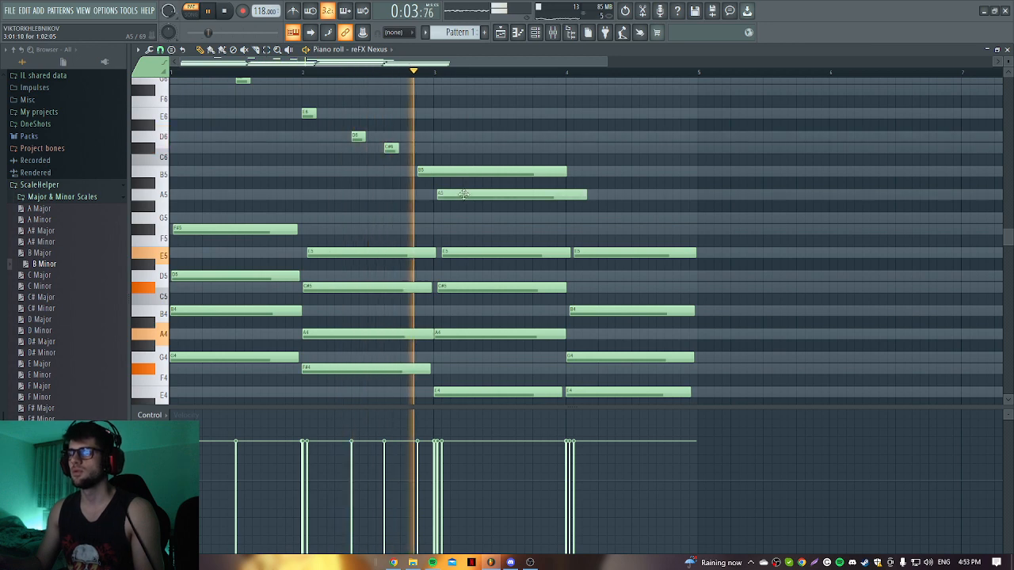
{"action": "left_click_drag", "start_coordinate": [585, 194], "coordinate": [564, 199]}
{"action": "right_click", "coordinate": [534, 199]}
Step: Try the long B5 melody note earlier and shorter, delete it, and replay the pattern
{"action": "left_click_drag", "start_coordinate": [428, 173], "coordinate": [412, 174]}
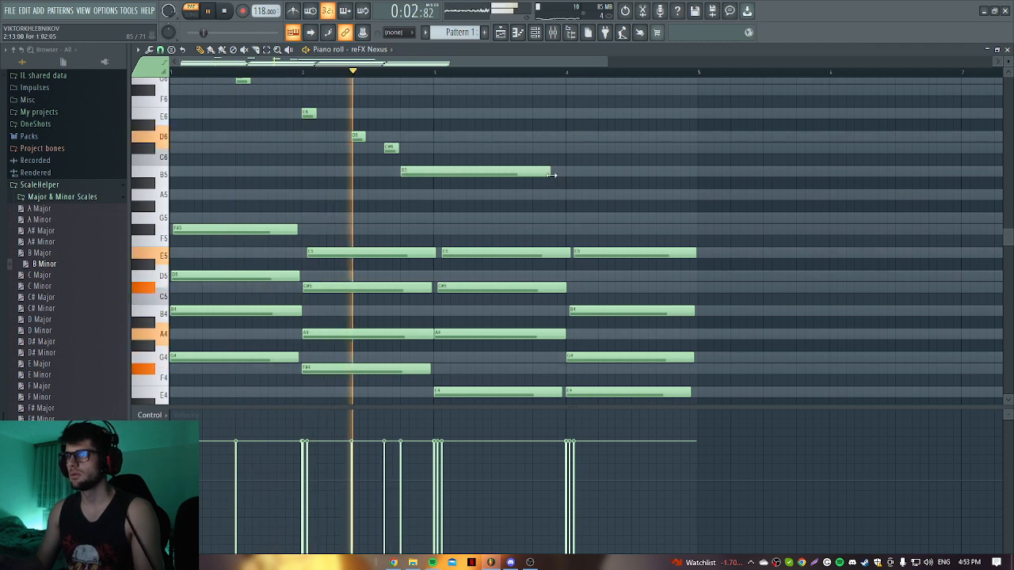
{"action": "left_click_drag", "start_coordinate": [549, 179], "coordinate": [425, 183]}
{"action": "right_click", "coordinate": [414, 175]}
{"action": "key", "text": "space"}
{"action": "key", "text": "space"}
{"action": "key", "text": "space"}
Step: Add melody notes F#6 at the start of bar 4, E6 halfway through it and D6 near its end
{"action": "scroll", "coordinate": [357, 183], "scroll_direction": "down", "scroll_amount": 2}
{"action": "scroll", "coordinate": [308, 181], "scroll_direction": "up", "scroll_amount": 3}
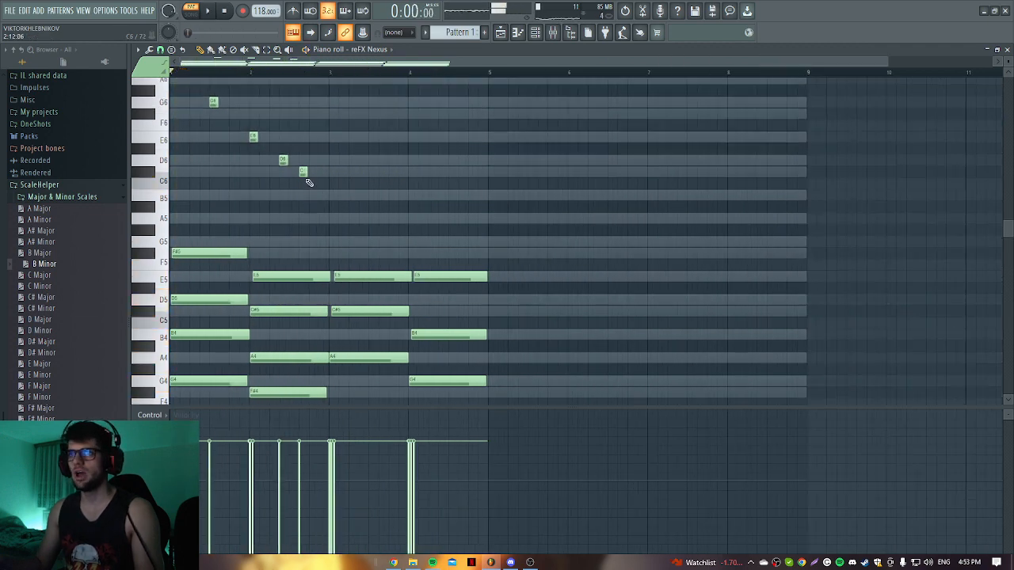
{"action": "left_click_drag", "start_coordinate": [339, 232], "coordinate": [328, 220]}
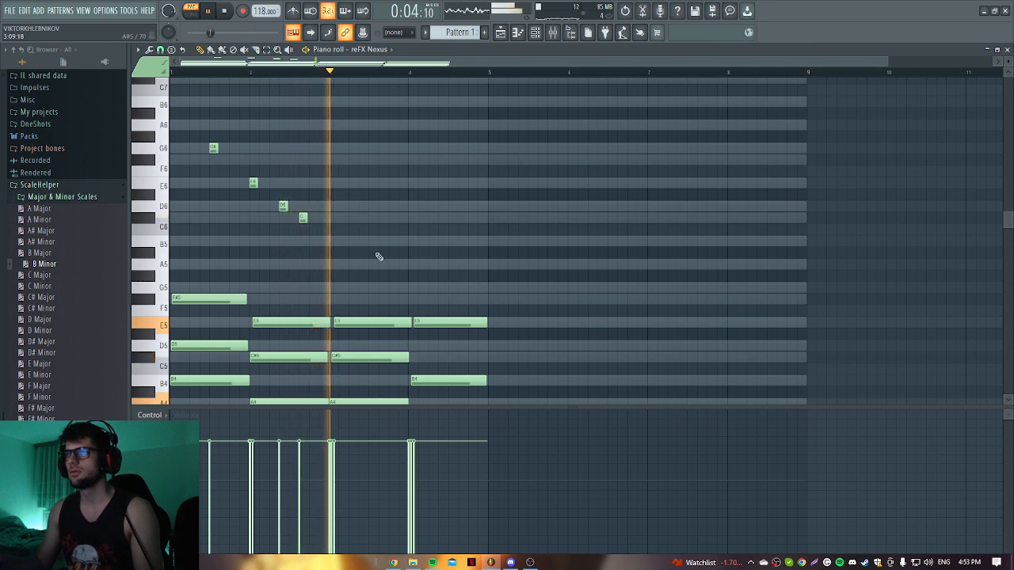
{"action": "left_click", "coordinate": [413, 161]}
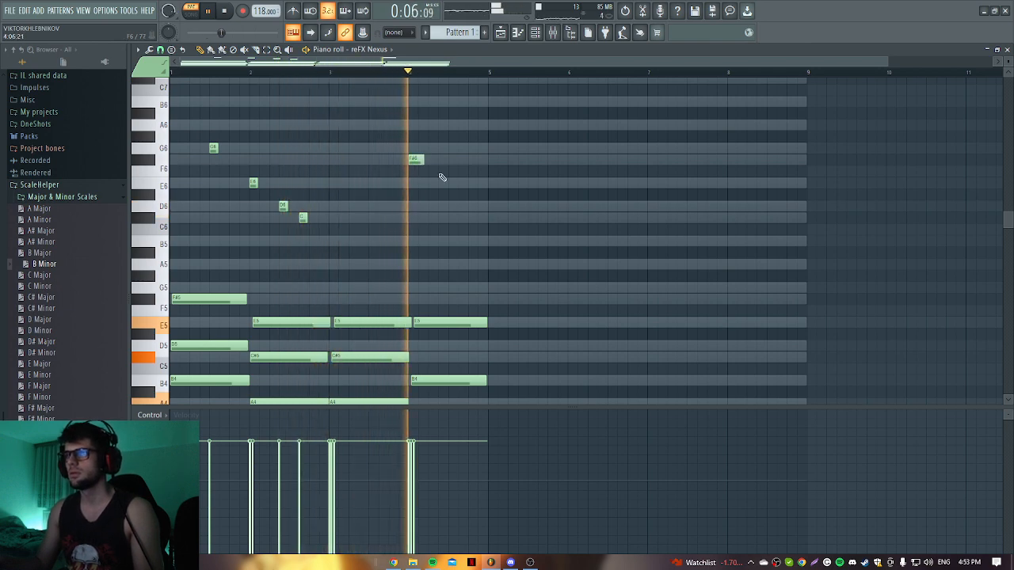
{"action": "left_click", "coordinate": [454, 183]}
{"action": "left_click", "coordinate": [475, 206]}
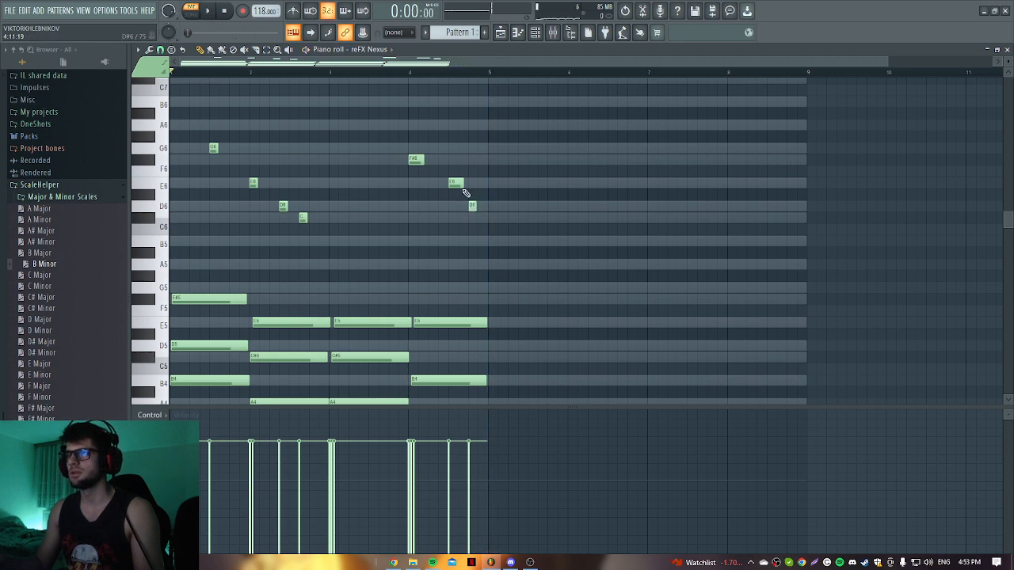
{"action": "key", "text": "space"}
Step: Place Pattern 1 at the start of Track 1 in the playlist
{"action": "scroll", "coordinate": [476, 253], "scroll_direction": "down", "scroll_amount": 4}
{"action": "left_click", "coordinate": [500, 33]}
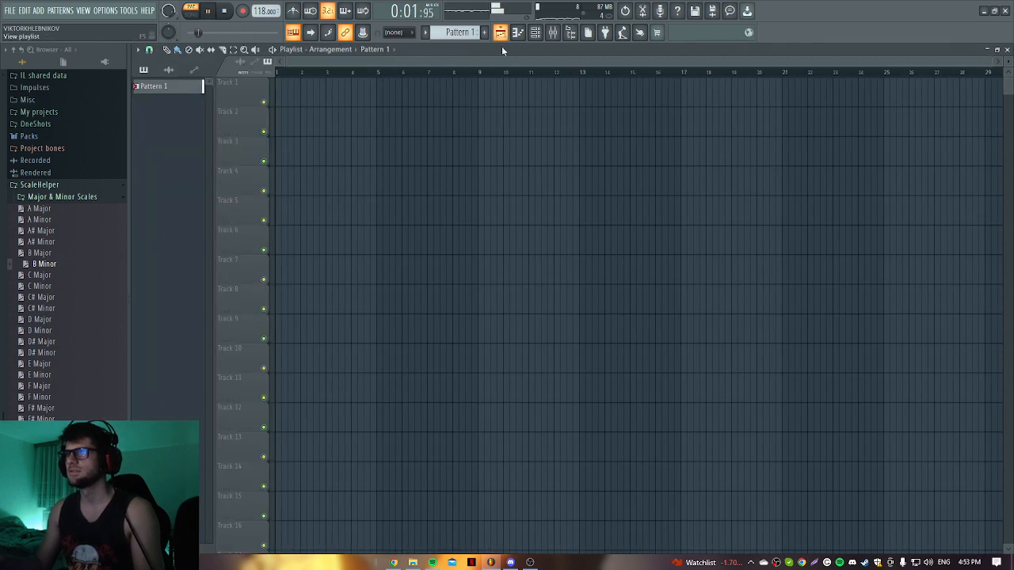
{"action": "left_click_drag", "start_coordinate": [195, 91], "coordinate": [325, 88]}
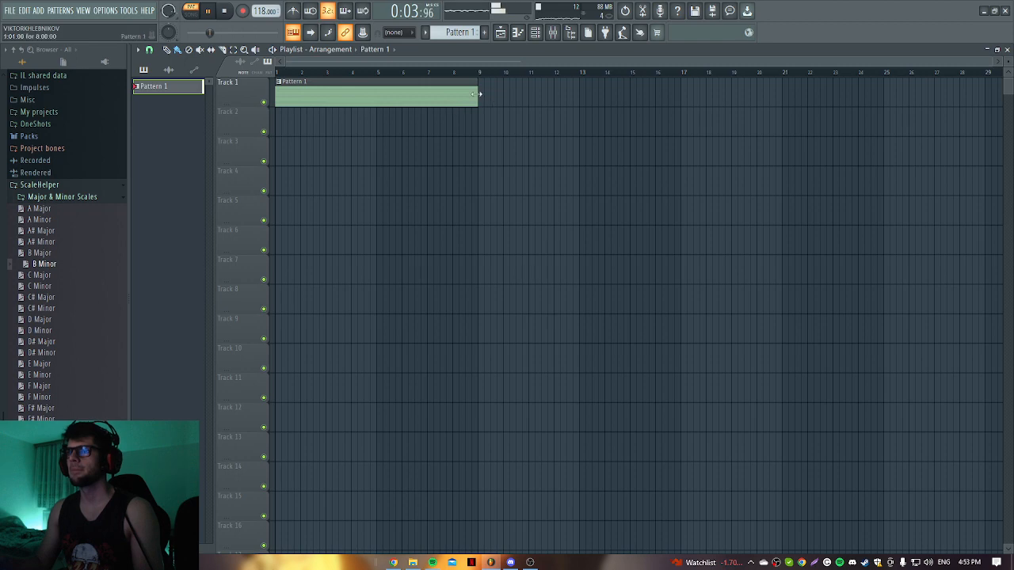
Step: Examine in the piano roll where the bar 4 notes end relative to the bar 5 line
{"action": "key", "text": "F6"}
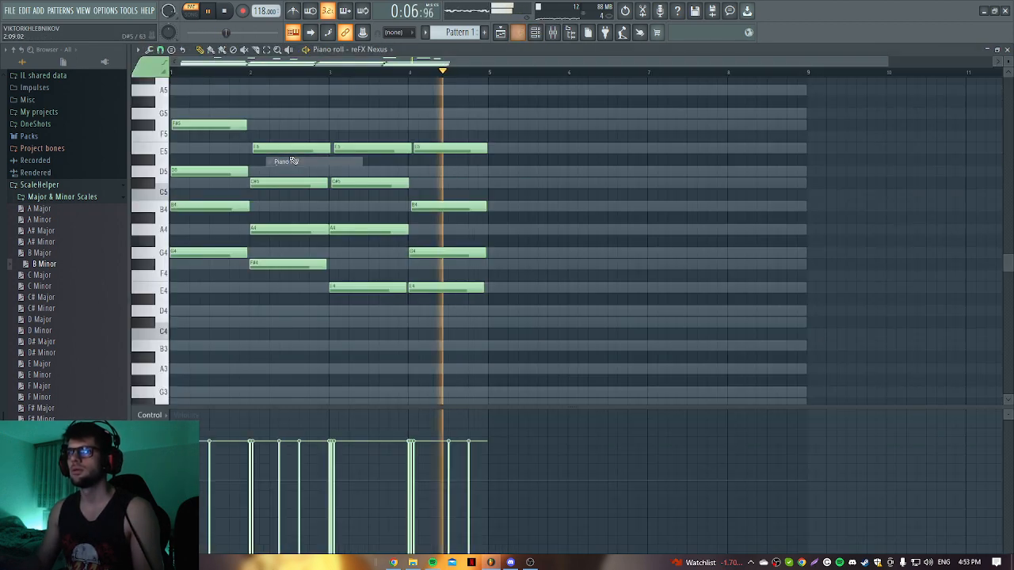
{"action": "left_click", "coordinate": [317, 163]}
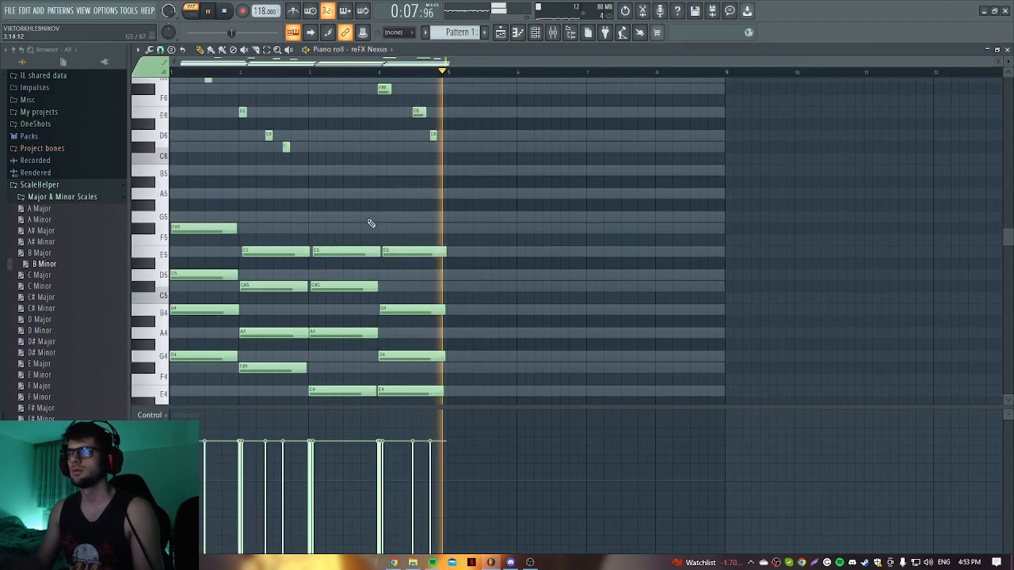
{"action": "scroll", "coordinate": [239, 93], "scroll_direction": "up", "scroll_amount": 3}
{"action": "key", "text": "space"}
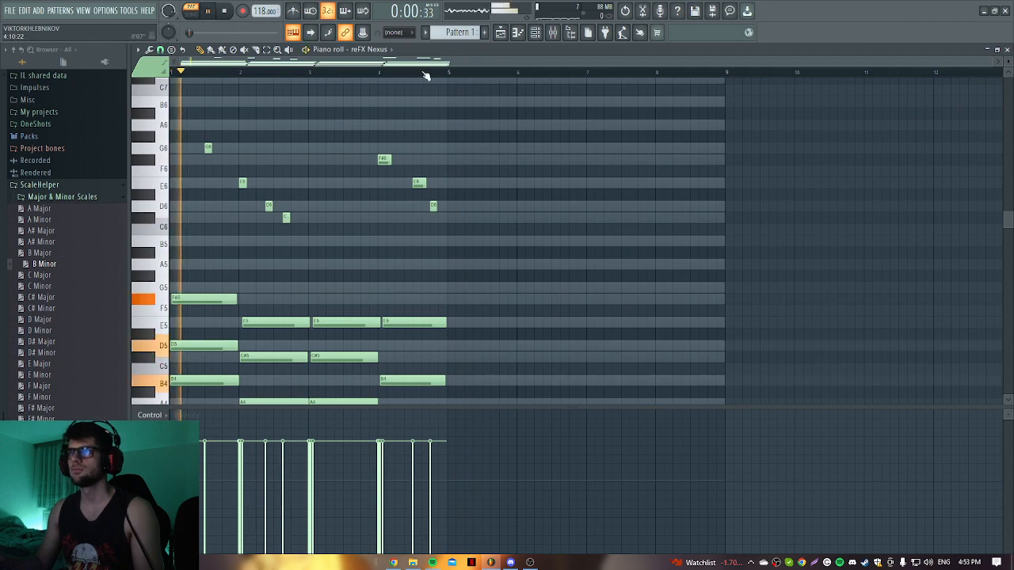
{"action": "scroll", "coordinate": [455, 258], "scroll_direction": "down", "scroll_amount": 6}
{"action": "scroll", "coordinate": [451, 273], "scroll_direction": "up", "scroll_amount": 7}
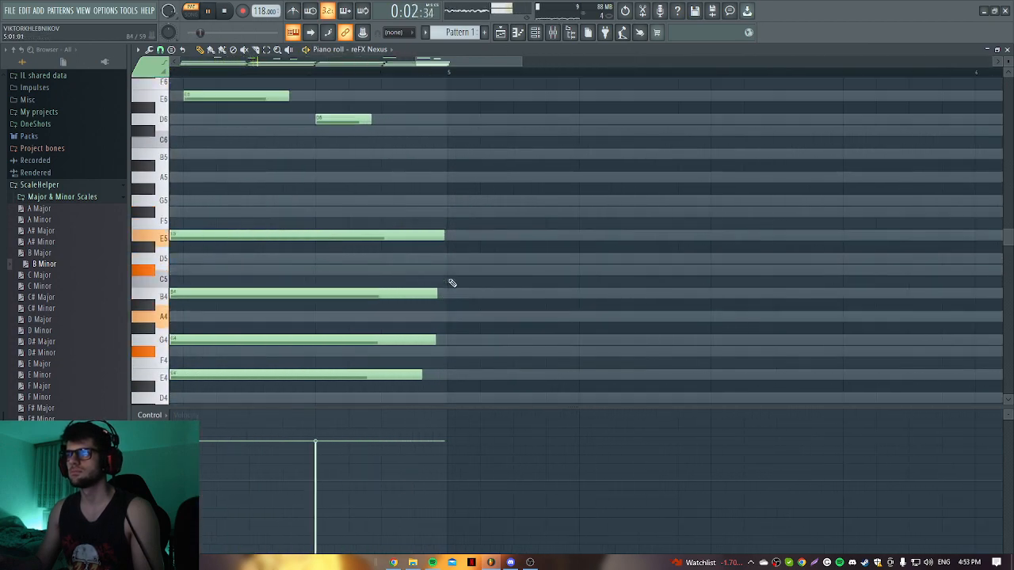
{"action": "scroll", "coordinate": [449, 285], "scroll_direction": "down", "scroll_amount": 6}
Step: Loop the first four bars in song mode and listen with the reFX Nexus notes shown in the piano roll
{"action": "key", "text": "F5"}
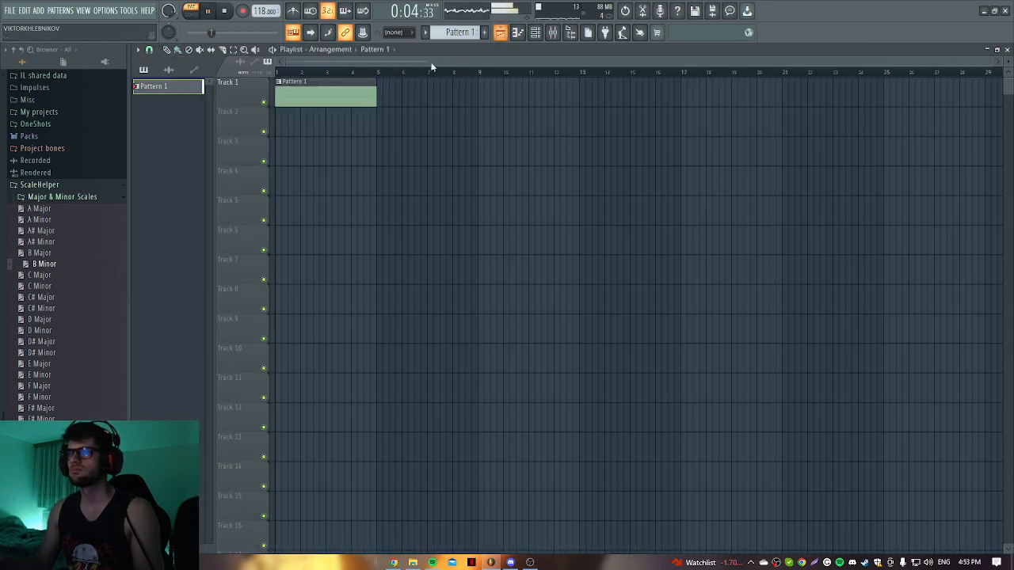
{"action": "key", "text": "F7"}
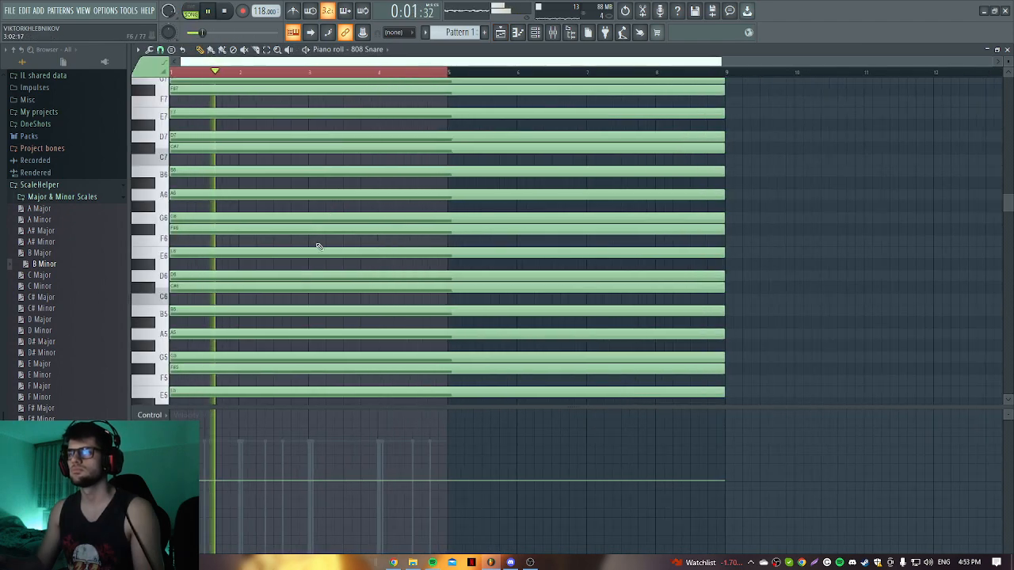
{"action": "left_click", "coordinate": [379, 49]}
{"action": "left_click", "coordinate": [374, 110]}
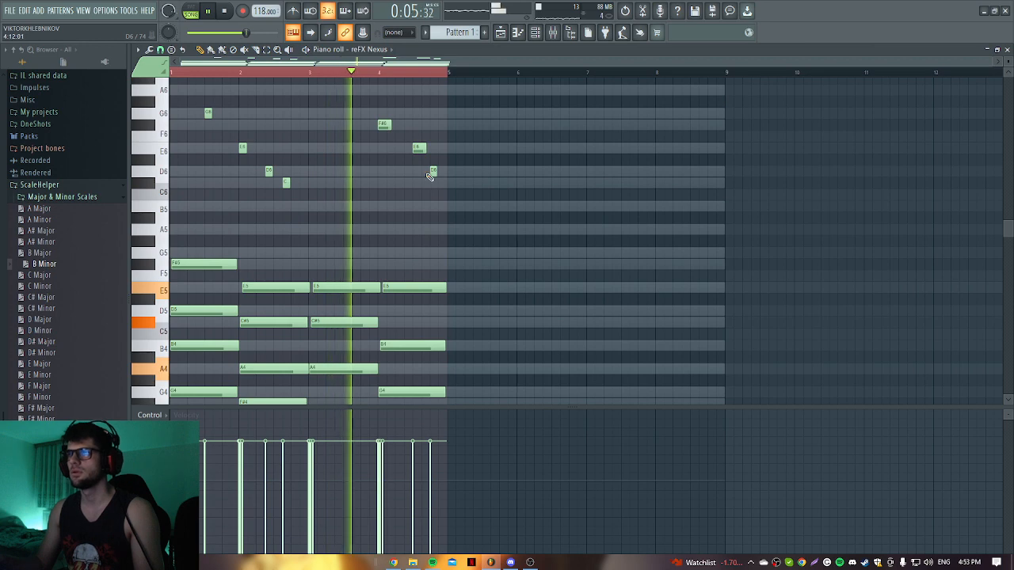
{"action": "scroll", "coordinate": [428, 175], "scroll_direction": "down", "scroll_amount": 3}
{"action": "scroll", "coordinate": [428, 174], "scroll_direction": "up", "scroll_amount": 4}
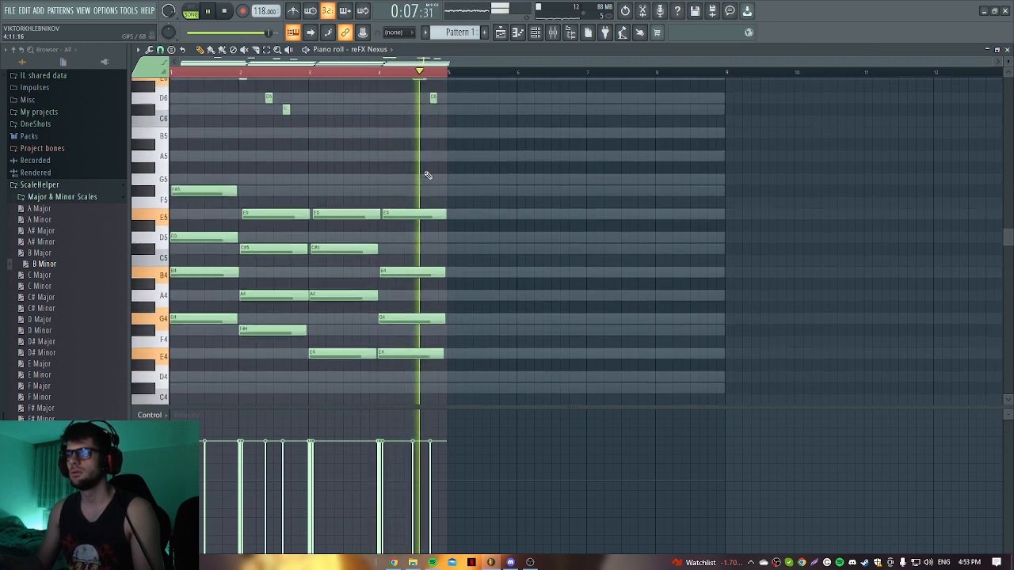
{"action": "scroll", "coordinate": [428, 175], "scroll_direction": "down", "scroll_amount": 4}
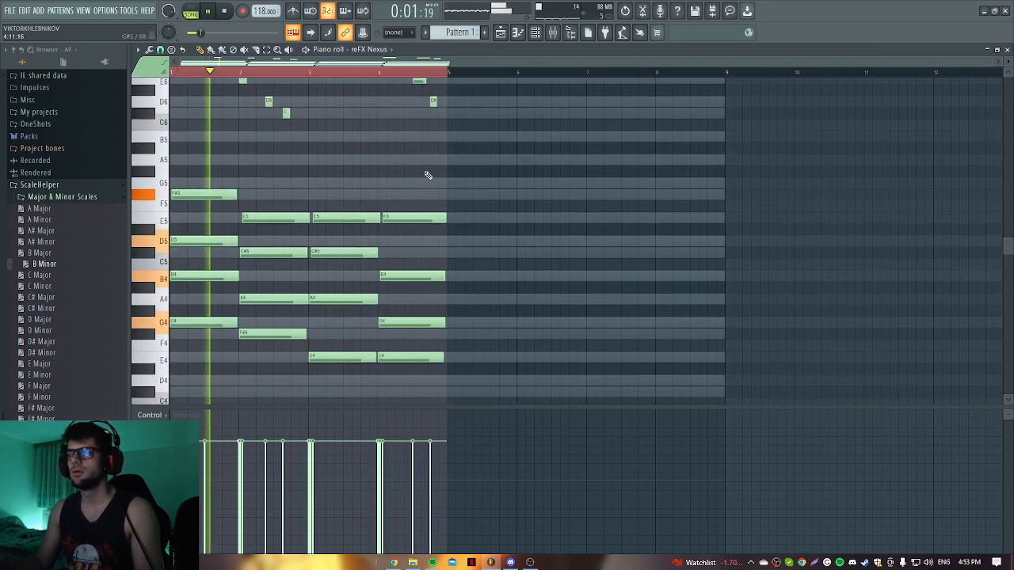
{"action": "key", "text": "space"}
Step: Select all chord and melody notes of bars 1 to 4 and copy them to bars 5 to 8
{"action": "scroll", "coordinate": [412, 178], "scroll_direction": "down", "scroll_amount": 3}
{"action": "left_click_drag", "start_coordinate": [493, 351], "coordinate": [178, 127]}
{"action": "scroll", "coordinate": [175, 95], "scroll_direction": "up", "scroll_amount": 6}
{"action": "scroll", "coordinate": [246, 273], "scroll_direction": "down", "scroll_amount": 2}
{"action": "left_click_drag", "start_coordinate": [196, 264], "coordinate": [472, 265], "text": "shift"}
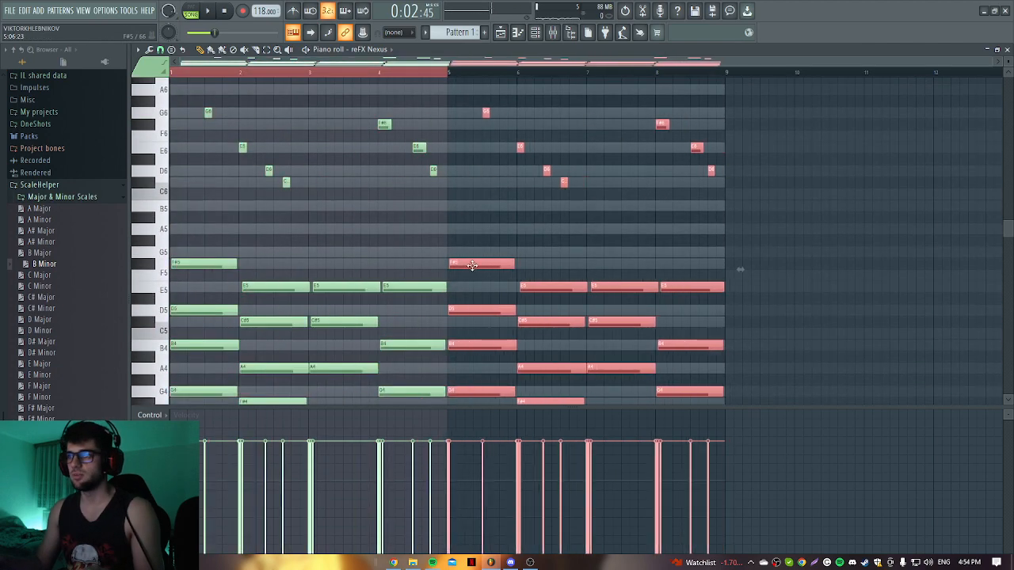
Step: Delete the melody notes above the chords in bars 1 to 4, keeping those in bars 5 to 8
{"action": "scroll", "coordinate": [474, 267], "scroll_direction": "down", "scroll_amount": 6}
{"action": "scroll", "coordinate": [476, 267], "scroll_direction": "up", "scroll_amount": 7}
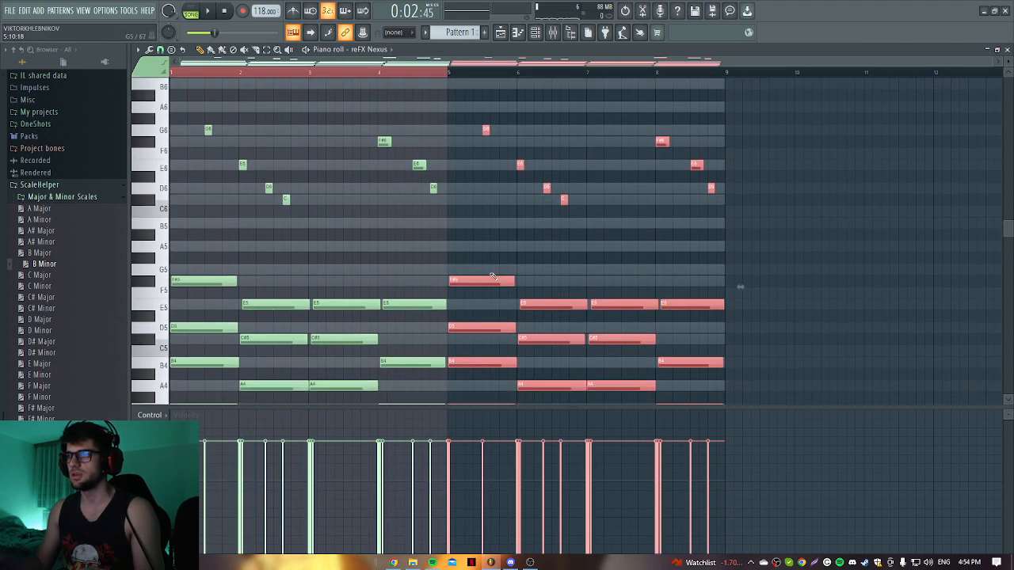
{"action": "scroll", "coordinate": [510, 239], "scroll_direction": "down", "scroll_amount": 5}
{"action": "scroll", "coordinate": [525, 205], "scroll_direction": "up", "scroll_amount": 3}
{"action": "left_click_drag", "start_coordinate": [473, 124], "coordinate": [727, 238], "text": "ctrl"}
{"action": "left_click_drag", "start_coordinate": [442, 134], "coordinate": [190, 322], "text": "ctrl"}
{"action": "left_click_drag", "start_coordinate": [463, 244], "coordinate": [78, 145], "text": "ctrl"}
{"action": "key", "text": "Delete"}
Step: Extend the Pattern 1 clip to eight bars in the playlist and render the pattern as an audio clip with Quick render
{"action": "left_click", "coordinate": [500, 32]}
{"action": "left_click", "coordinate": [434, 73]}
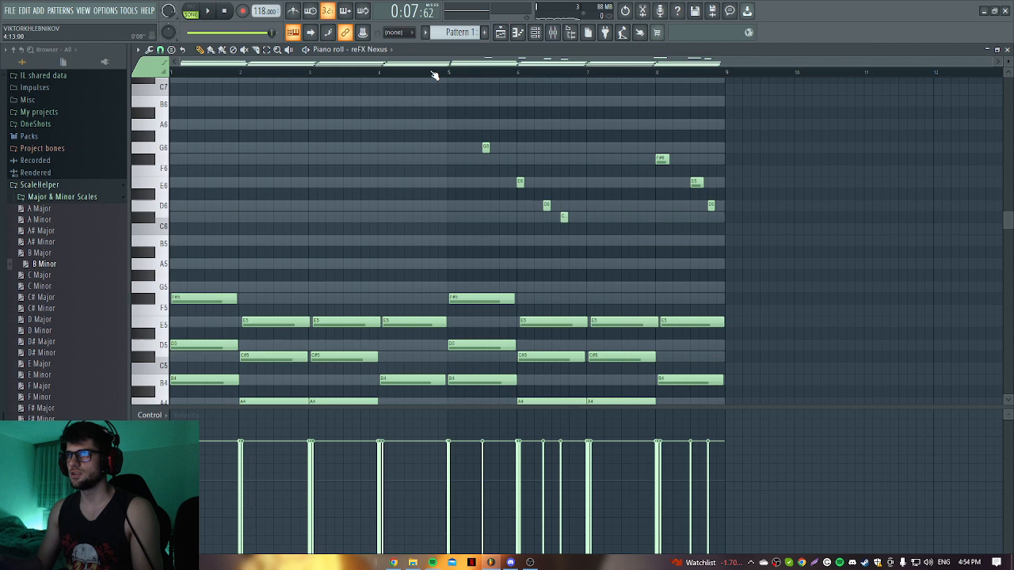
{"action": "left_click", "coordinate": [500, 32]}
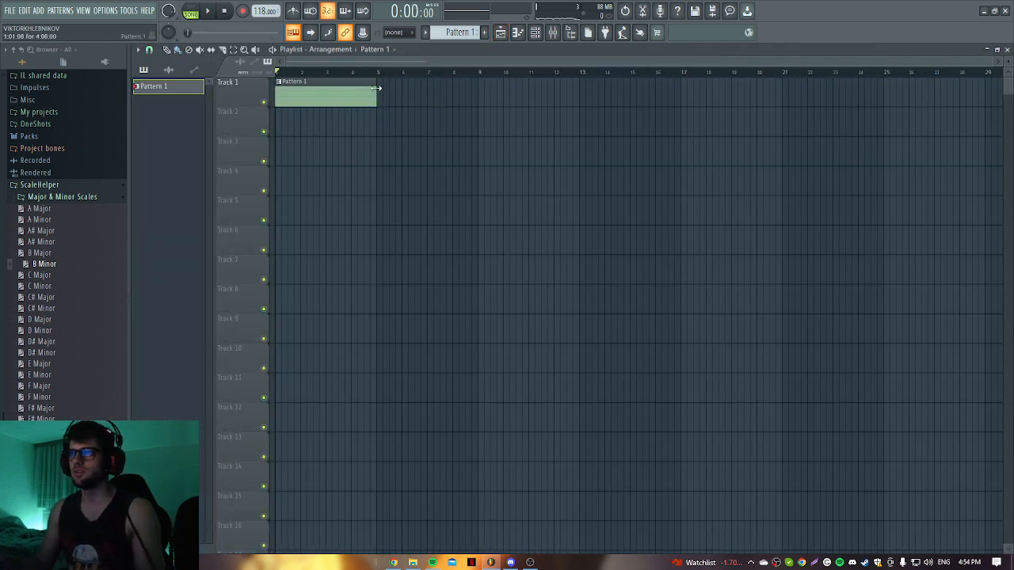
{"action": "right_click", "coordinate": [176, 89]}
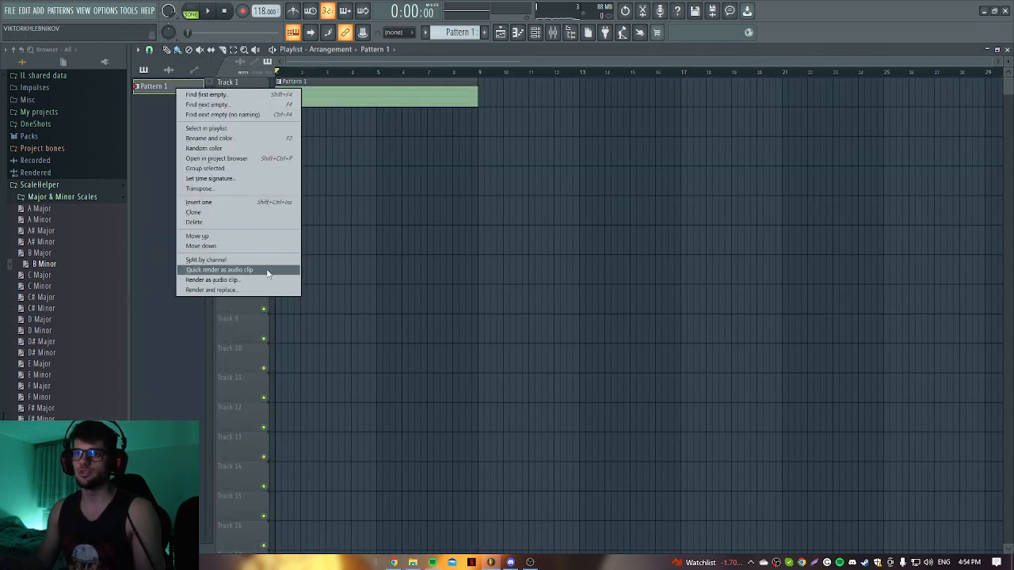
{"action": "left_click", "coordinate": [237, 269]}
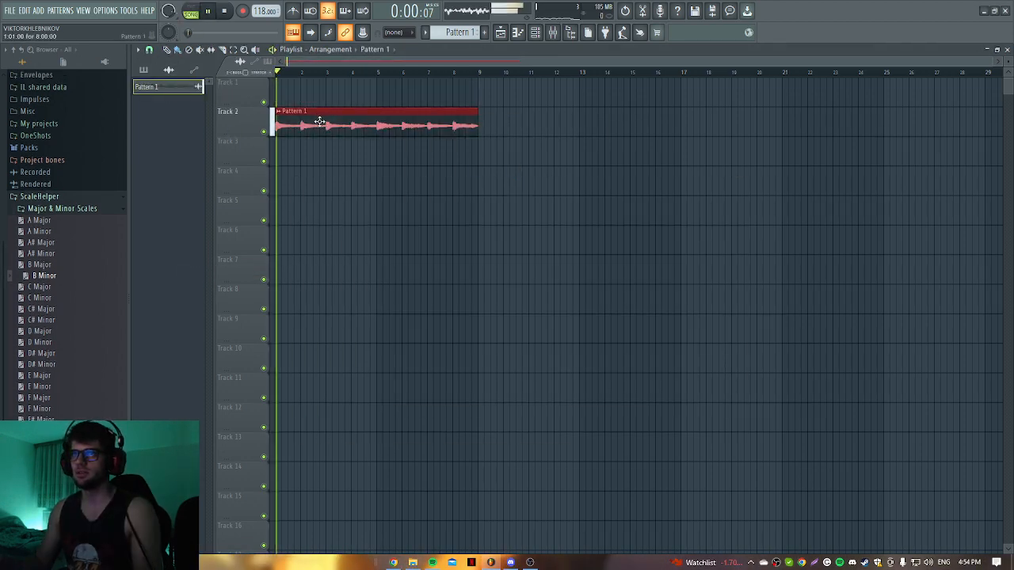
Step: Open the rendered Pattern 1 audio clip on Track 2 in the Edison audio editor
{"action": "double_click", "coordinate": [319, 120]}
{"action": "right_click", "coordinate": [335, 380]}
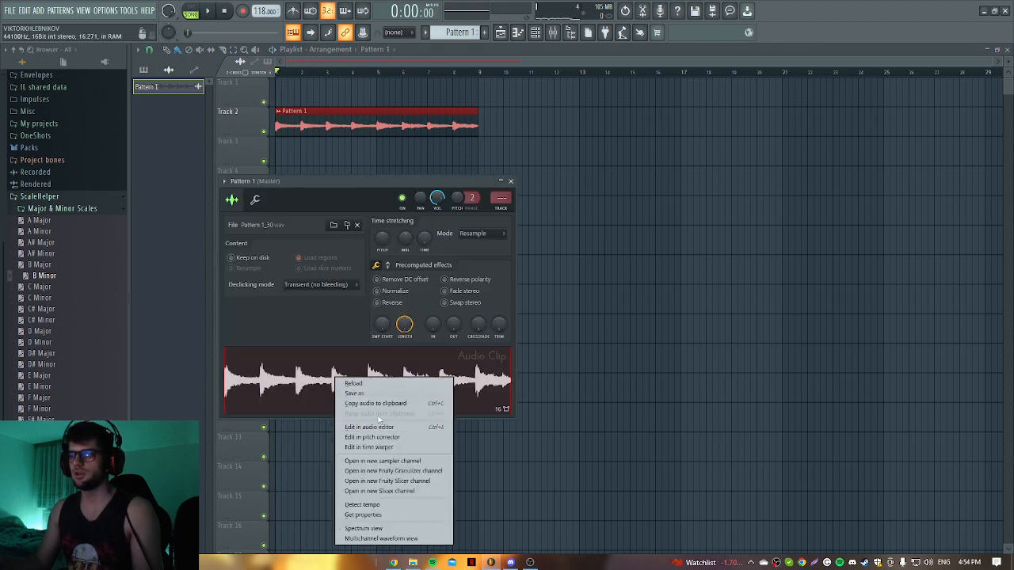
{"action": "left_click", "coordinate": [328, 129]}
{"action": "right_click", "coordinate": [342, 381]}
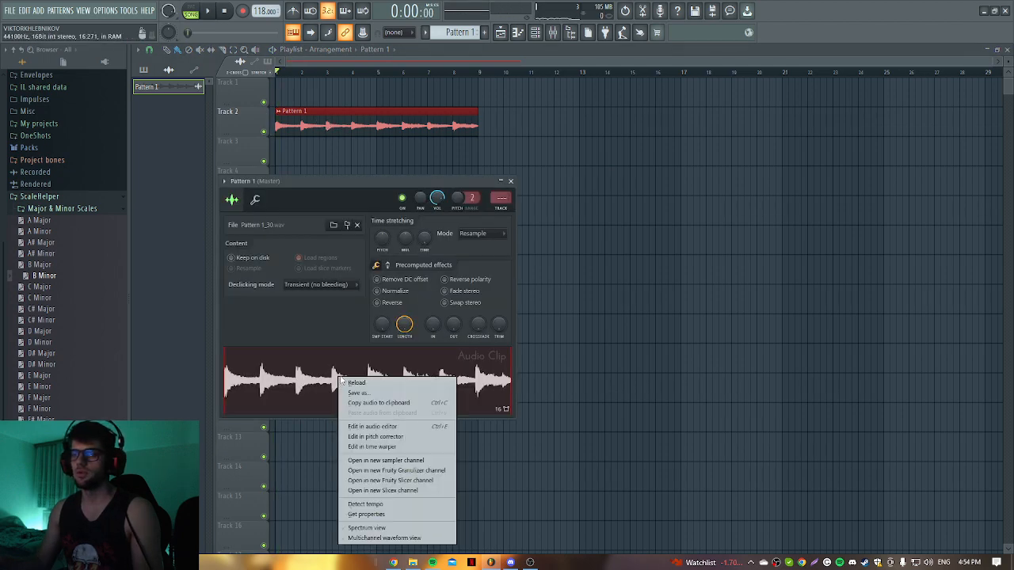
{"action": "left_click", "coordinate": [396, 427]}
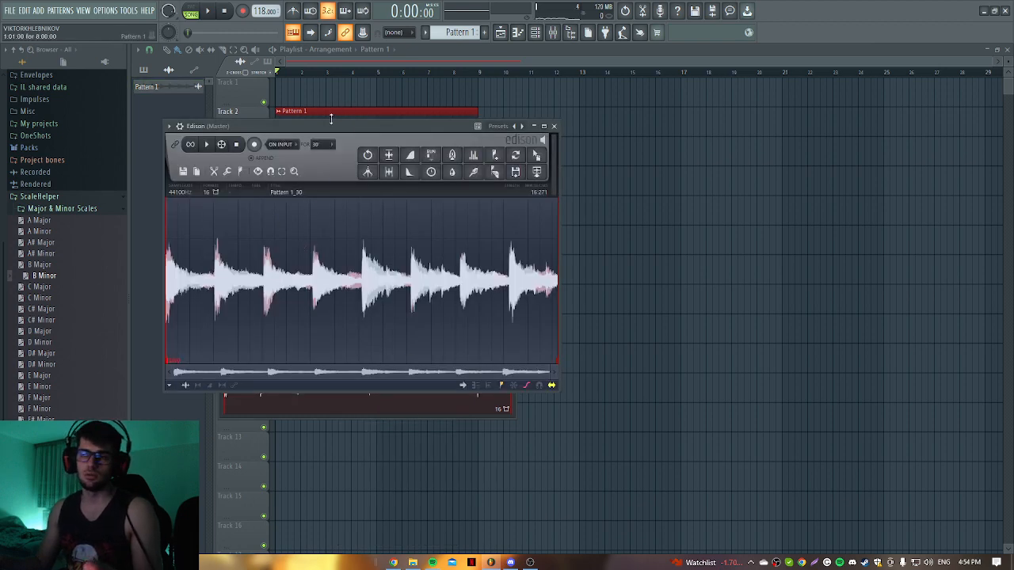
Step: Resample the clip's audio to a sample rate of 3000 Hz through its sample properties
{"action": "left_click", "coordinate": [182, 195]}
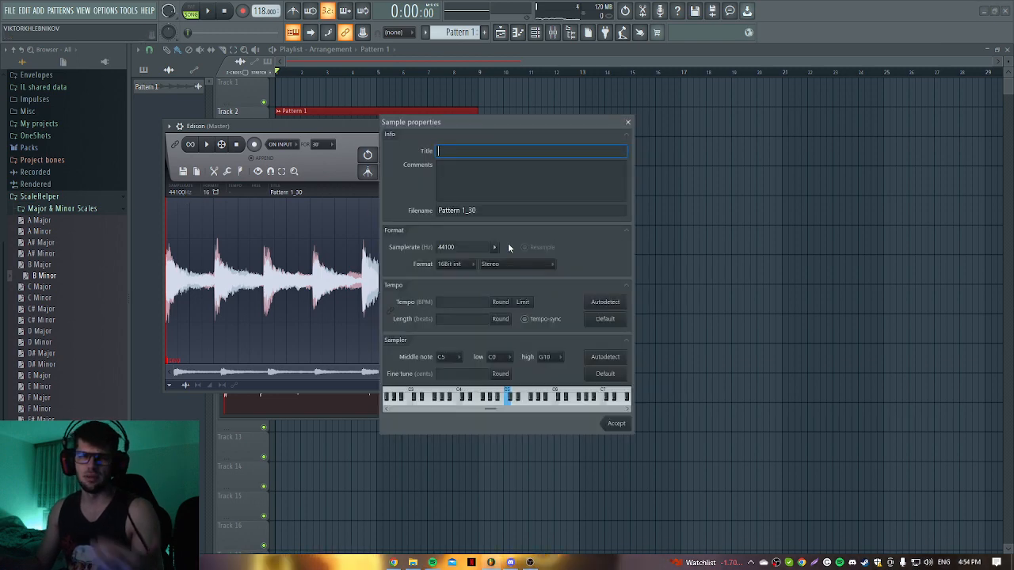
{"action": "left_click", "coordinate": [455, 247]}
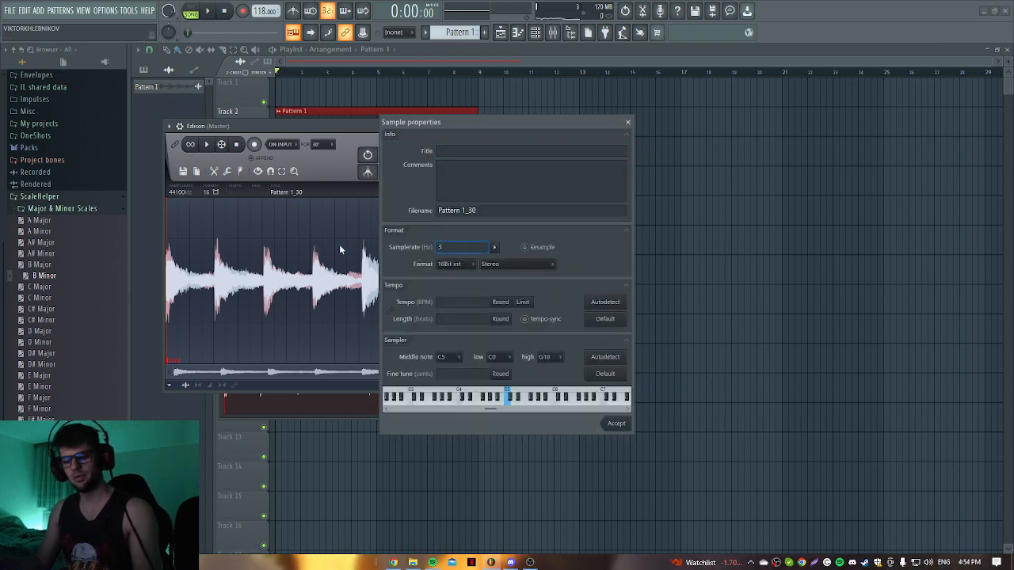
{"action": "type", "text": "3000"}
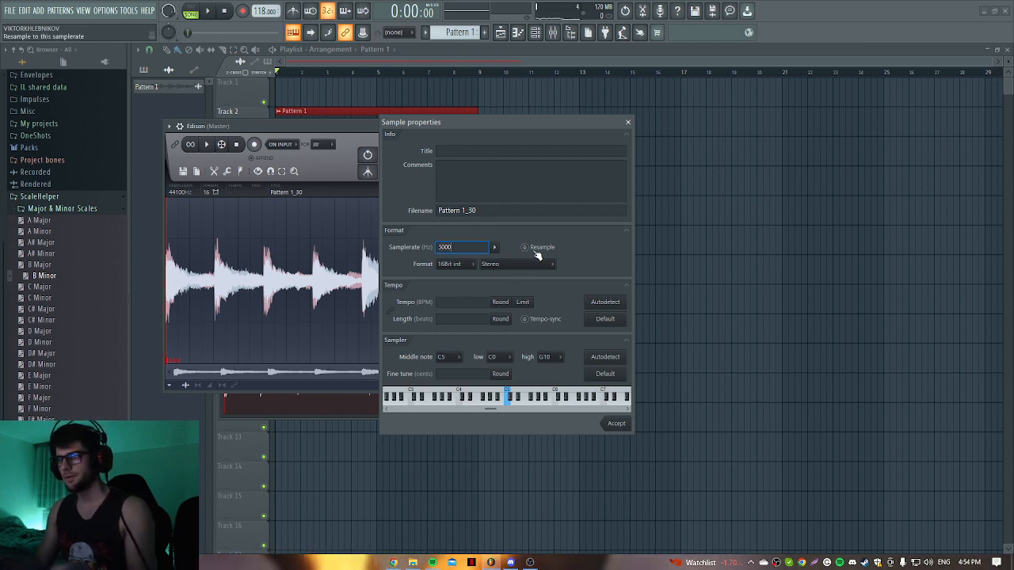
{"action": "left_click", "coordinate": [537, 250]}
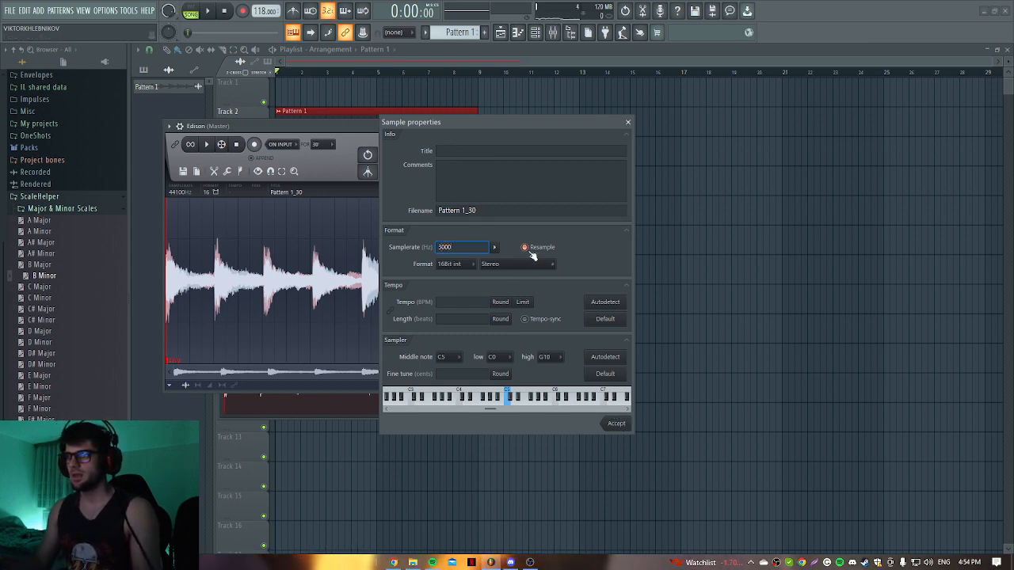
{"action": "left_click", "coordinate": [616, 424]}
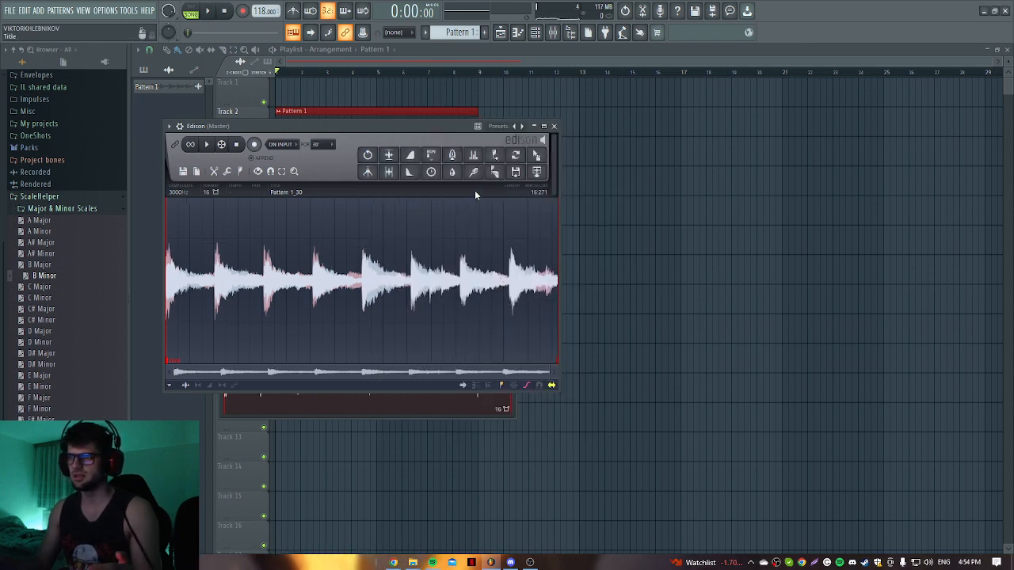
Step: Play the resampled audio and apply Blur to it with a low amount and a mix of about half
{"action": "key", "text": "space"}
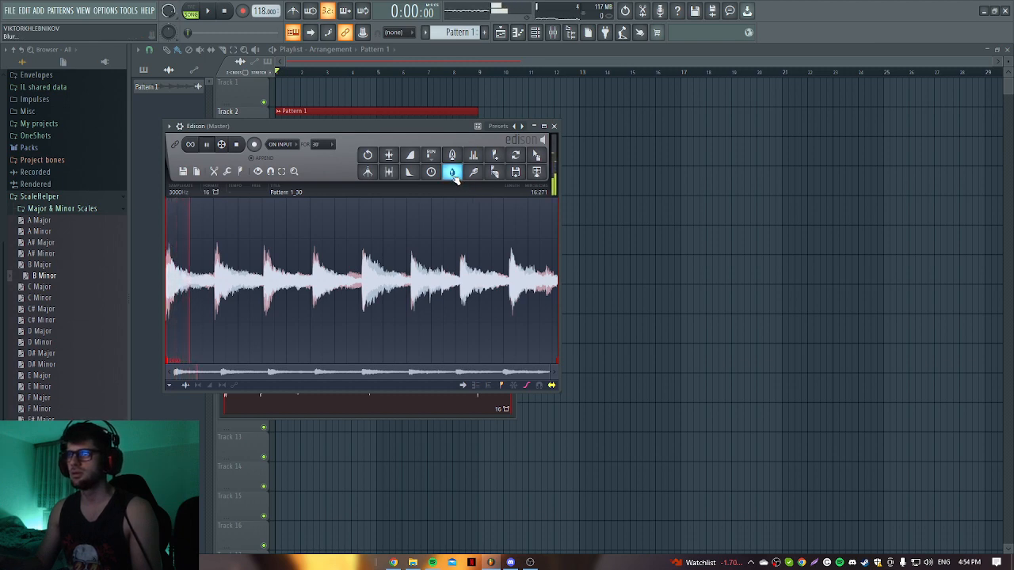
{"action": "left_click", "coordinate": [452, 173]}
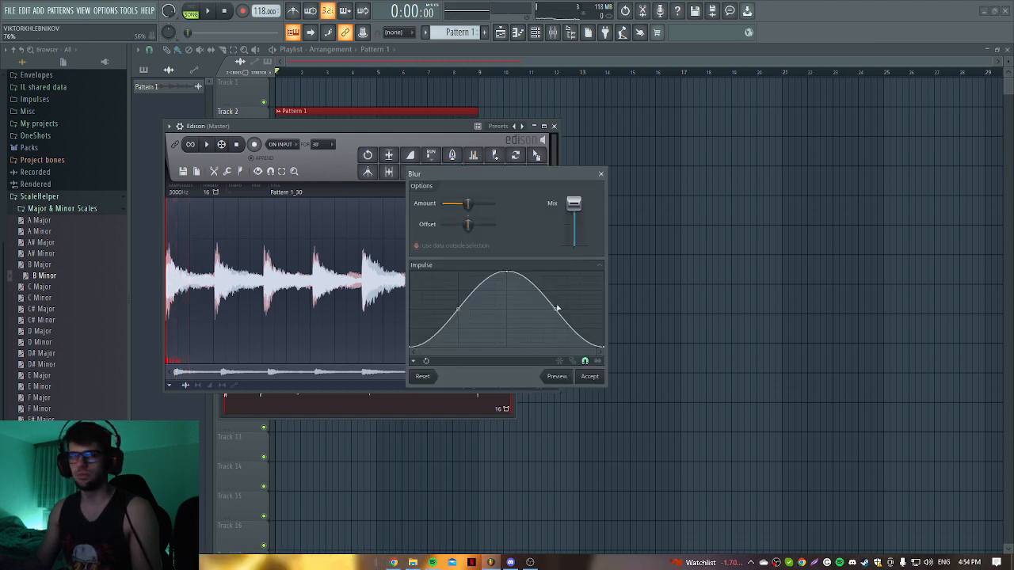
{"action": "left_click", "coordinate": [562, 380]}
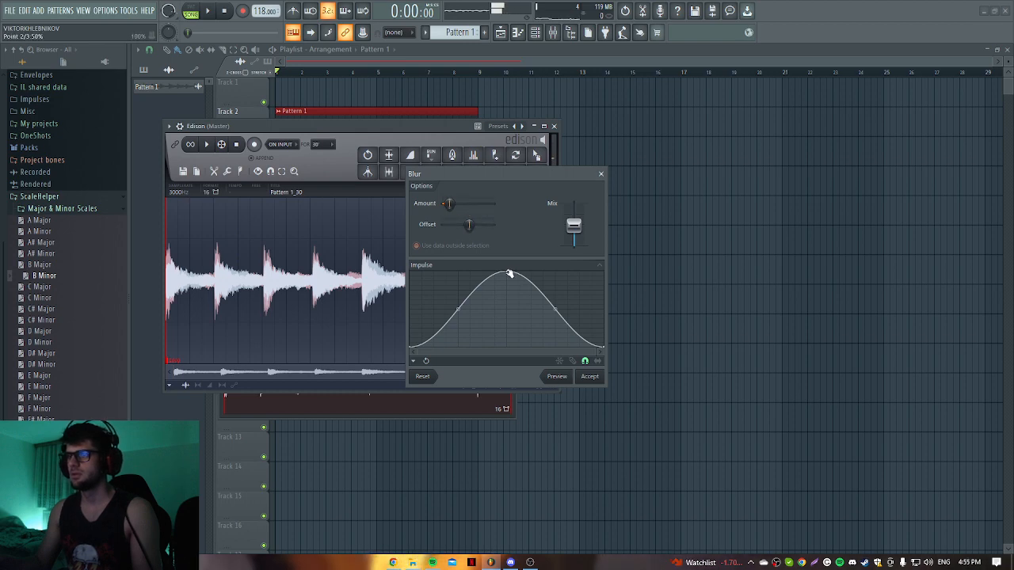
{"action": "left_click", "coordinate": [589, 376]}
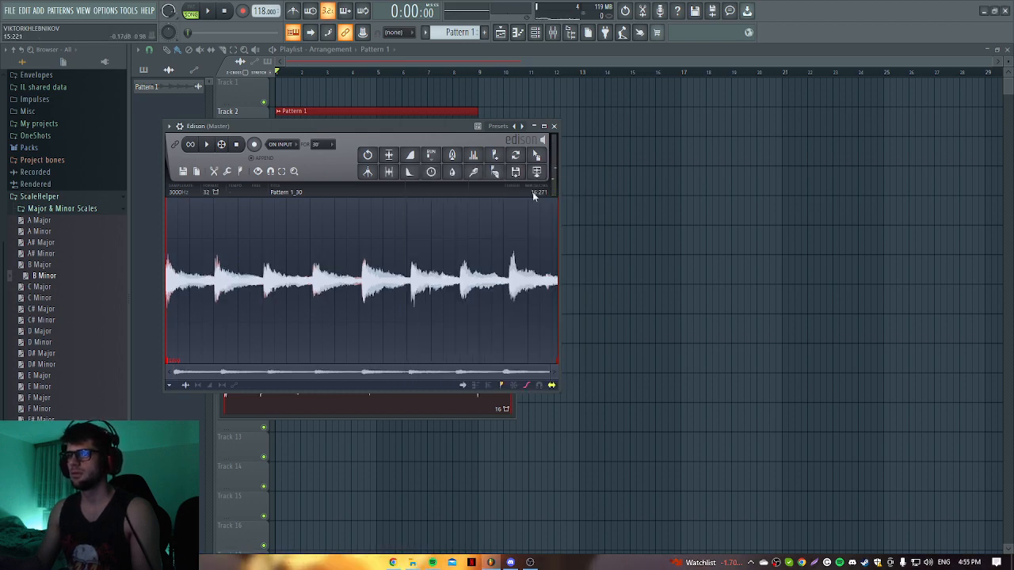
Step: Place the blurred audio at bar 1 of Track 1 in place of the original clip, set its stretch mode to Auto, and play it
{"action": "left_click_drag", "start_coordinate": [538, 154], "coordinate": [354, 72]}
{"action": "double_click", "coordinate": [350, 98]}
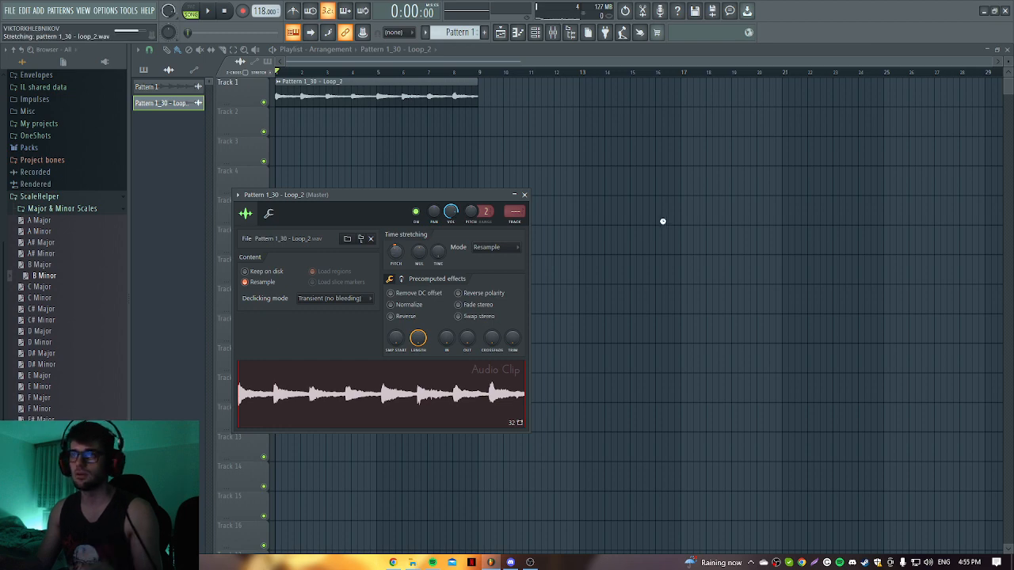
{"action": "left_click", "coordinate": [663, 221]}
{"action": "key", "text": "space"}
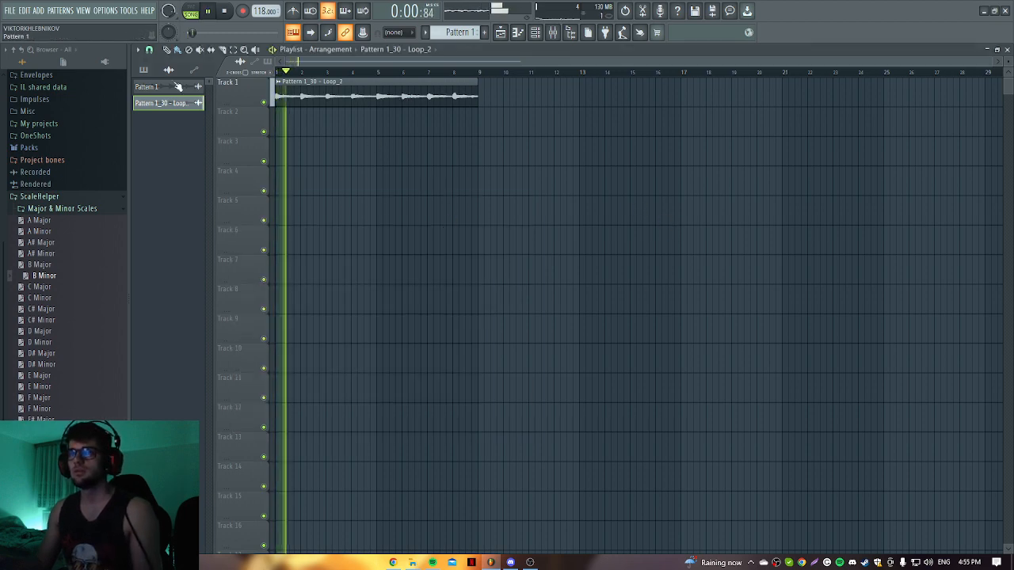
{"action": "double_click", "coordinate": [334, 94]}
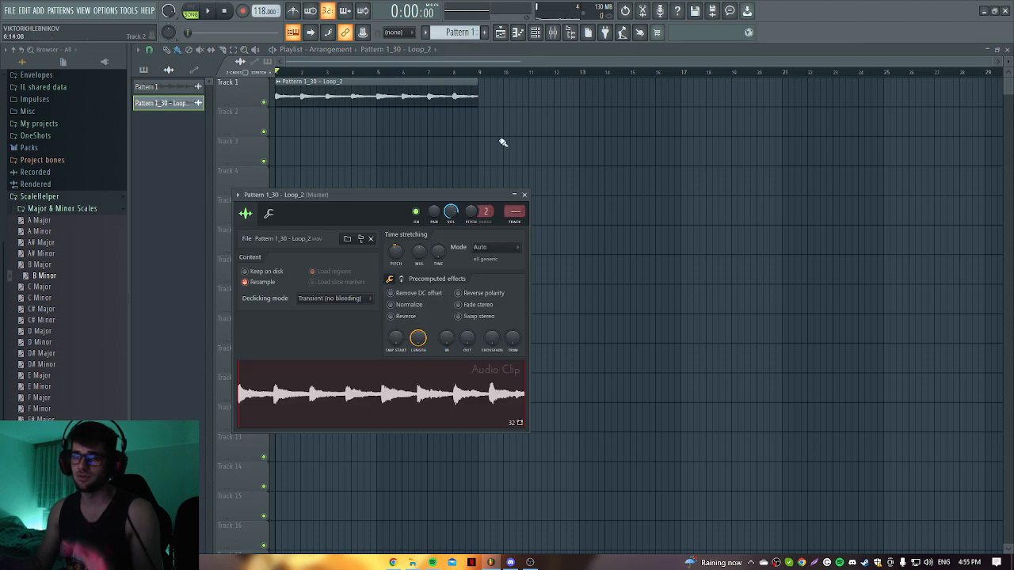
{"action": "left_click", "coordinate": [599, 167]}
{"action": "key", "text": "space"}
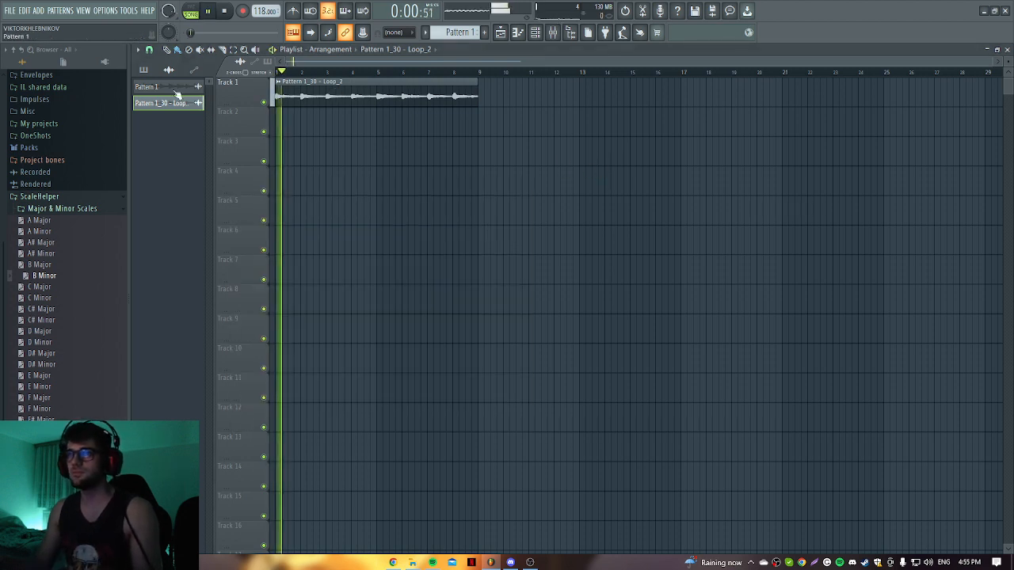
{"action": "left_click", "coordinate": [143, 71]}
{"action": "left_click_drag", "start_coordinate": [156, 88], "coordinate": [306, 122]}
{"action": "right_click", "coordinate": [325, 120]}
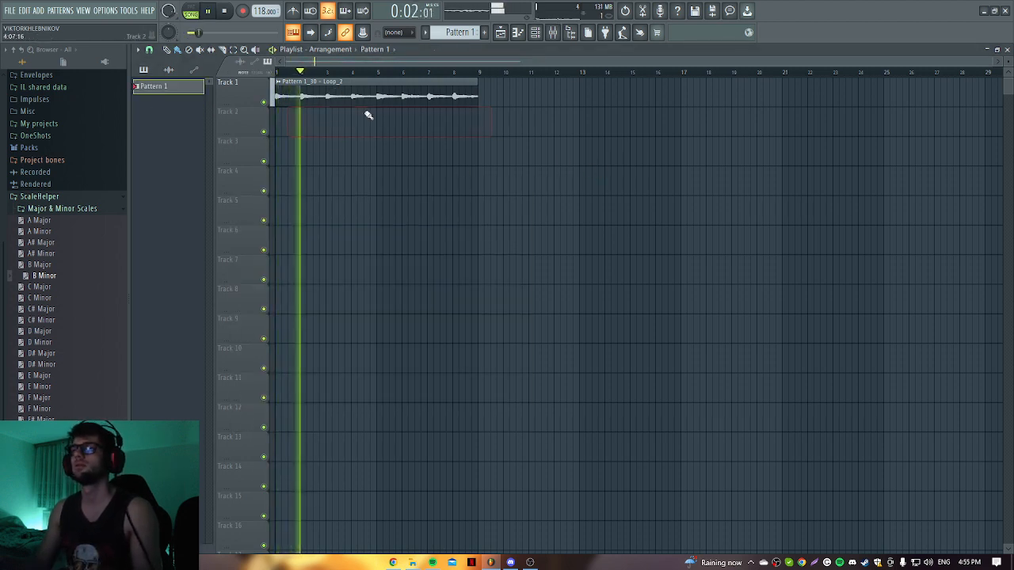
Step: Create a new pattern named dr and lay it on Track 2 as two four-bar clips covering bars 1 to 8
{"action": "left_click", "coordinate": [484, 32]}
{"action": "type", "text": "dr"}
{"action": "key", "text": "Return"}
{"action": "left_click", "coordinate": [289, 128]}
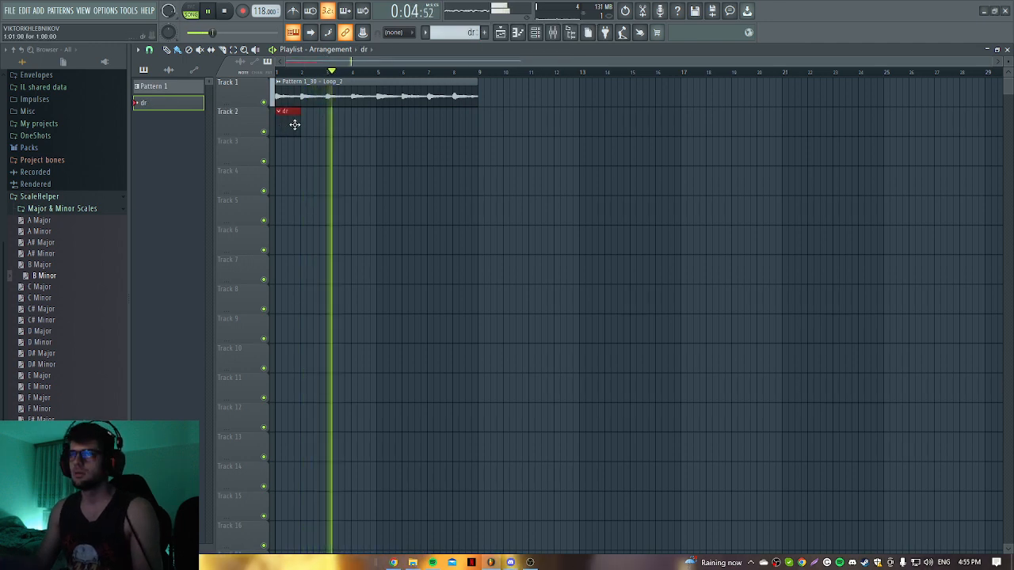
{"action": "left_click_drag", "start_coordinate": [302, 124], "coordinate": [379, 133]}
{"action": "left_click", "coordinate": [384, 127]}
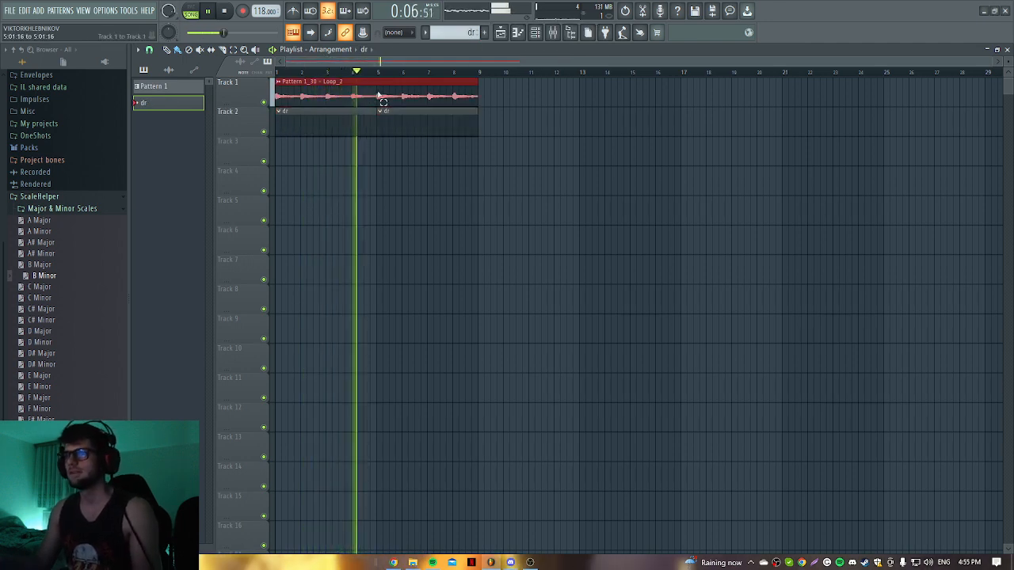
Step: Normalize the Loop_2 audio clip on Track 1, set its channel volume to about 41%, and stop playback
{"action": "double_click", "coordinate": [381, 98]}
{"action": "left_click", "coordinate": [391, 305]}
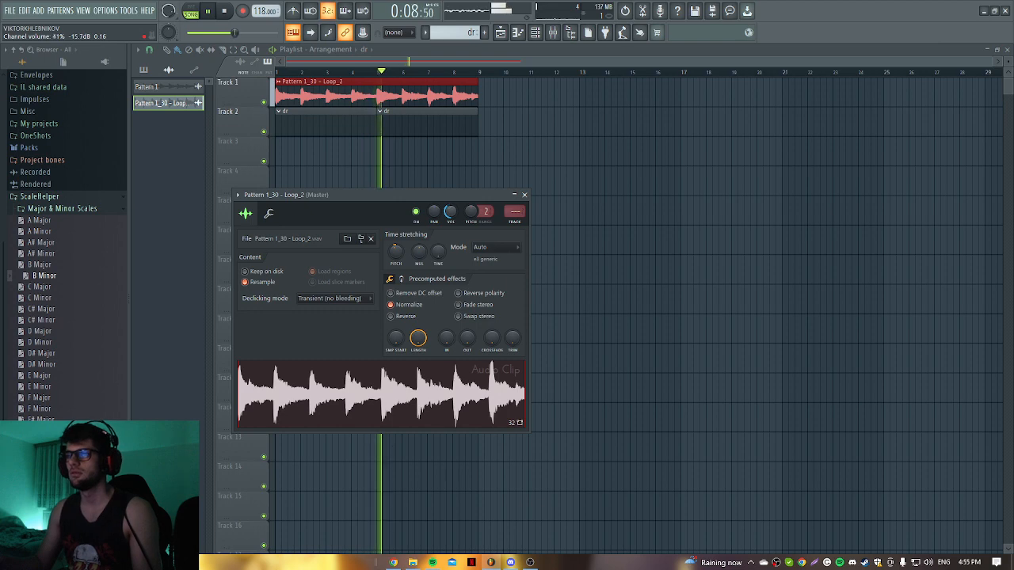
{"action": "left_click", "coordinate": [524, 195]}
{"action": "key", "text": "space"}
Step: Show all channels in the Channel rack, place it below the playlist clips, and collapse the ScaleHelper folder
{"action": "left_click", "coordinate": [535, 32]}
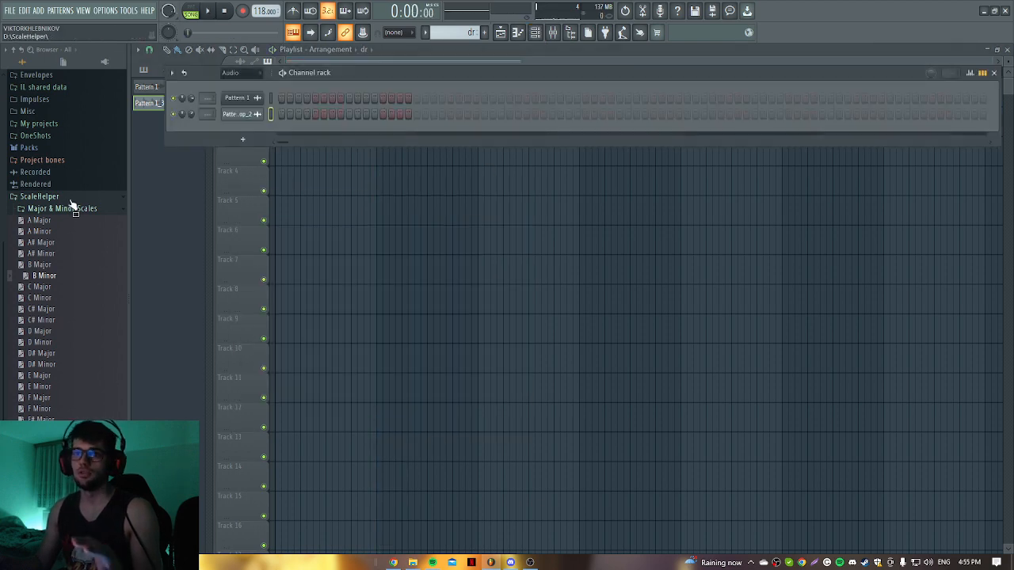
{"action": "left_click", "coordinate": [66, 198]}
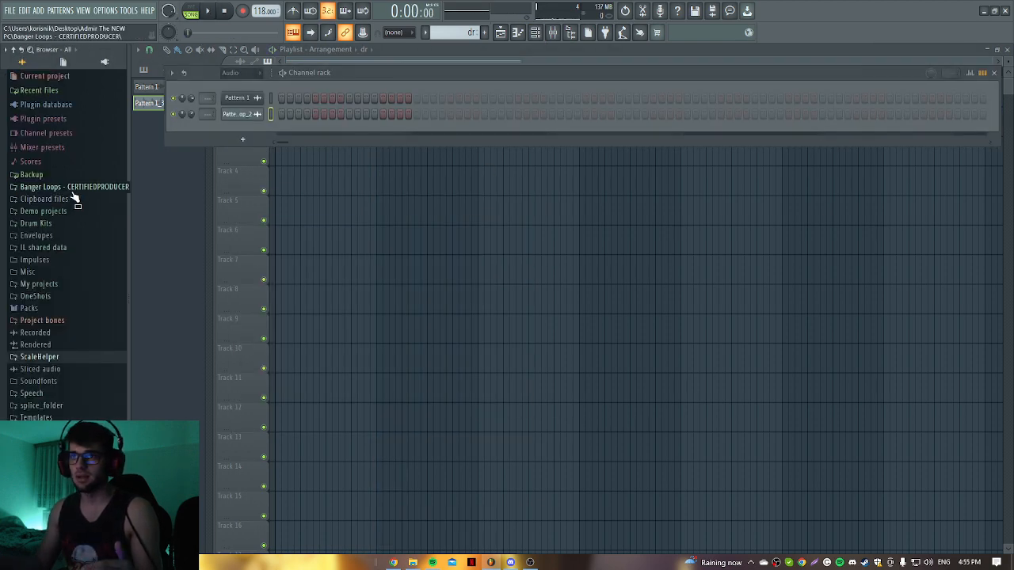
{"action": "left_click", "coordinate": [230, 72]}
{"action": "left_click", "coordinate": [237, 83]}
{"action": "left_click_drag", "start_coordinate": [335, 72], "coordinate": [365, 162]}
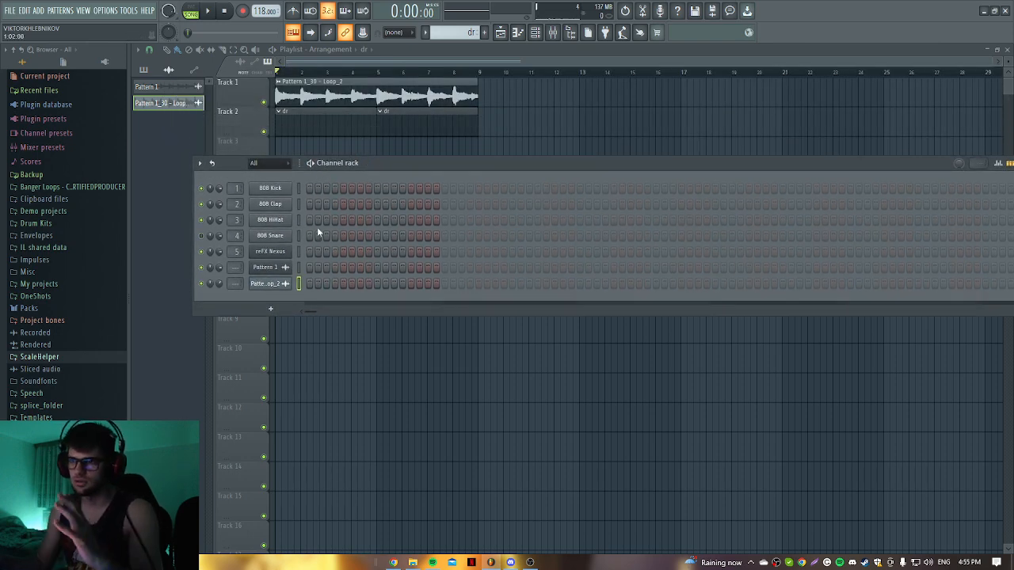
Step: Browse the RNB drum kits, checking the Loops & Samples and One shots folders of Ukko sample pack
{"action": "left_click", "coordinate": [60, 188]}
{"action": "left_click", "coordinate": [60, 188]}
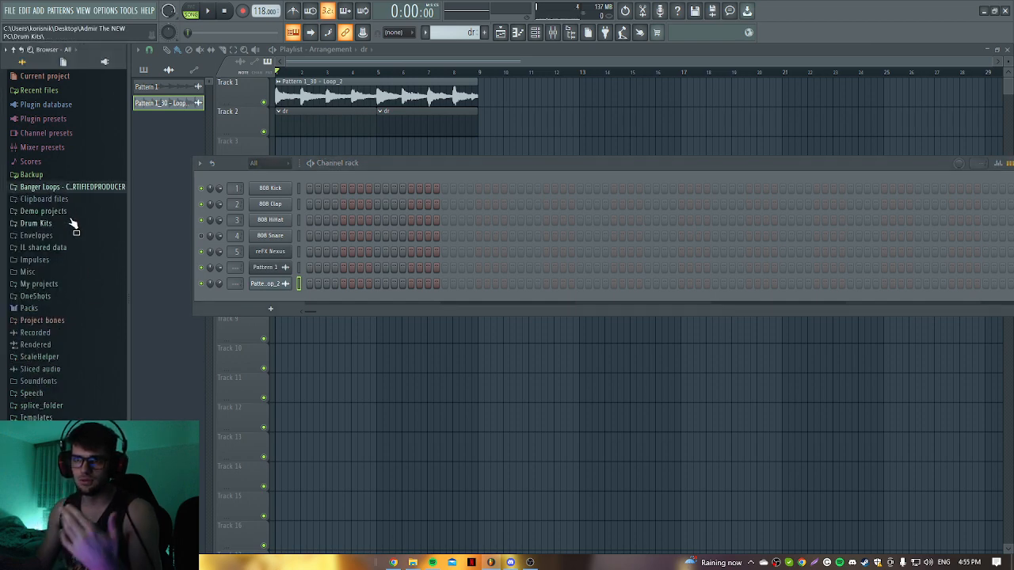
{"action": "left_click", "coordinate": [73, 224]}
{"action": "scroll", "coordinate": [84, 309], "scroll_direction": "down", "scroll_amount": 5}
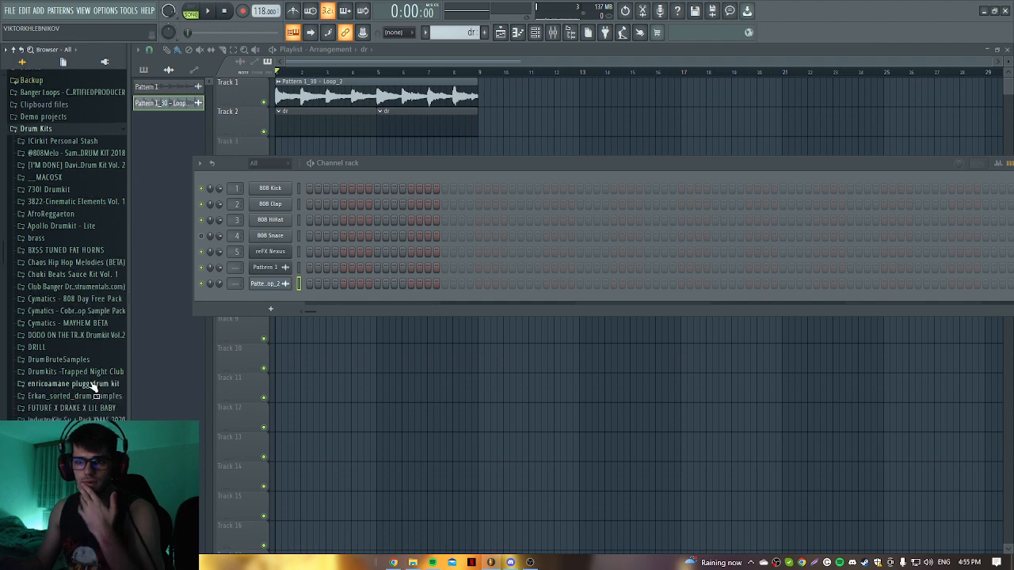
{"action": "left_click", "coordinate": [83, 478]}
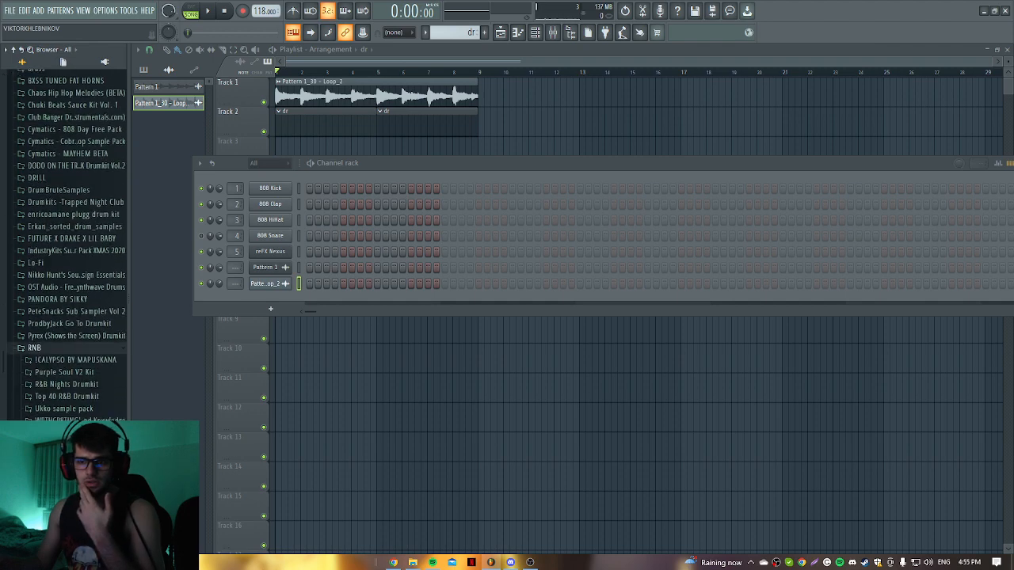
{"action": "left_click", "coordinate": [96, 404]}
{"action": "left_click", "coordinate": [86, 295]}
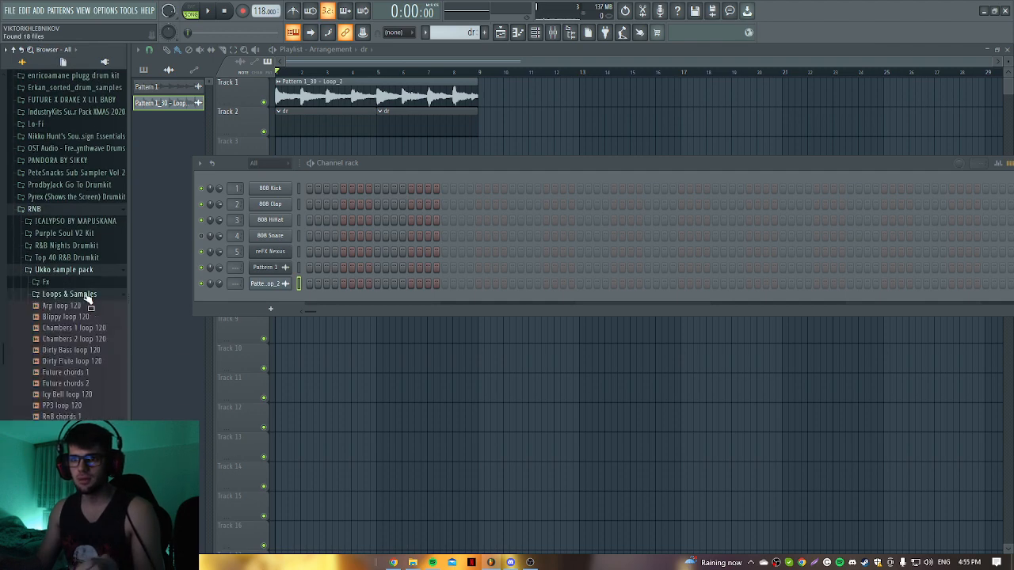
{"action": "left_click", "coordinate": [86, 296]}
{"action": "left_click", "coordinate": [84, 308]}
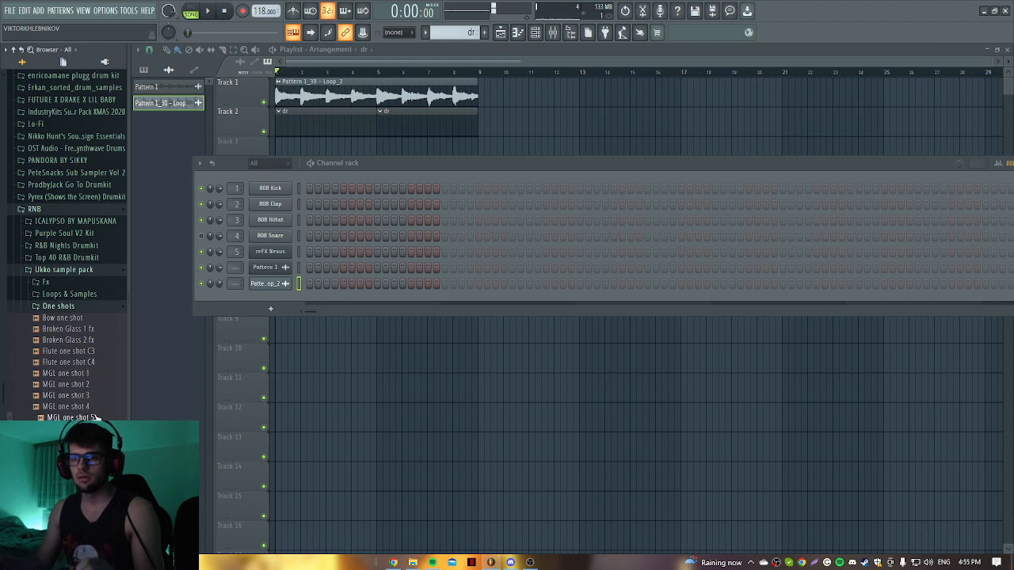
{"action": "left_click", "coordinate": [76, 269]}
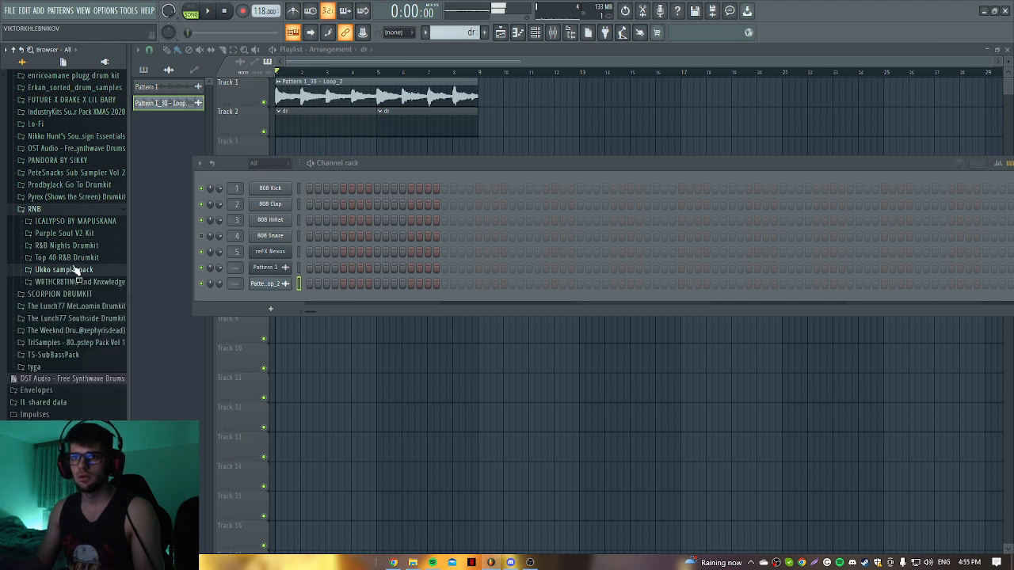
Step: Audition the Rims samples in R&B Nights Drumkit, replace the 808 Snare channel's sample with RBN-Rim_5, and unmute that channel
{"action": "left_click", "coordinate": [76, 234]}
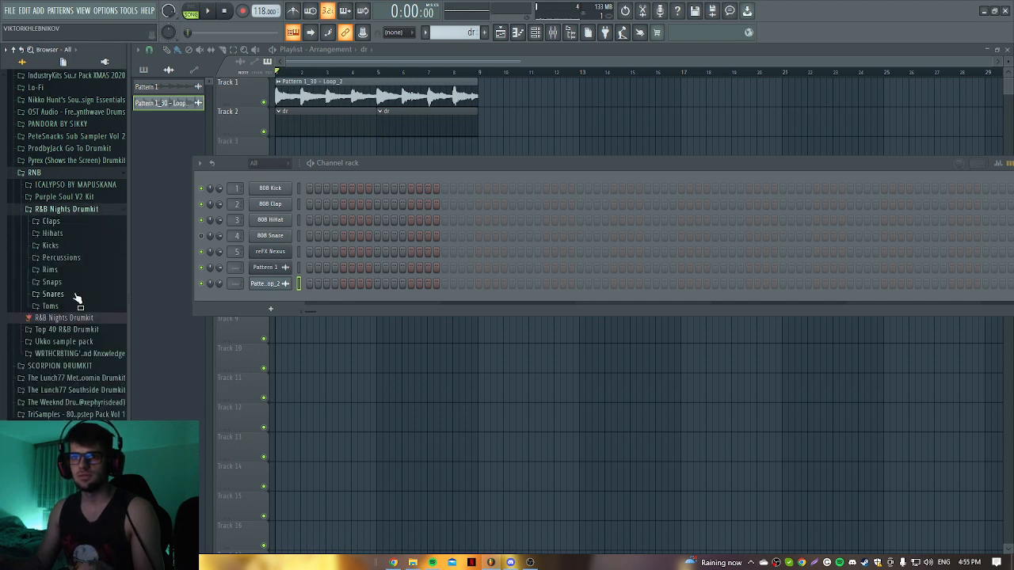
{"action": "left_click", "coordinate": [78, 259]}
{"action": "left_click", "coordinate": [75, 259]}
{"action": "left_click", "coordinate": [77, 270]}
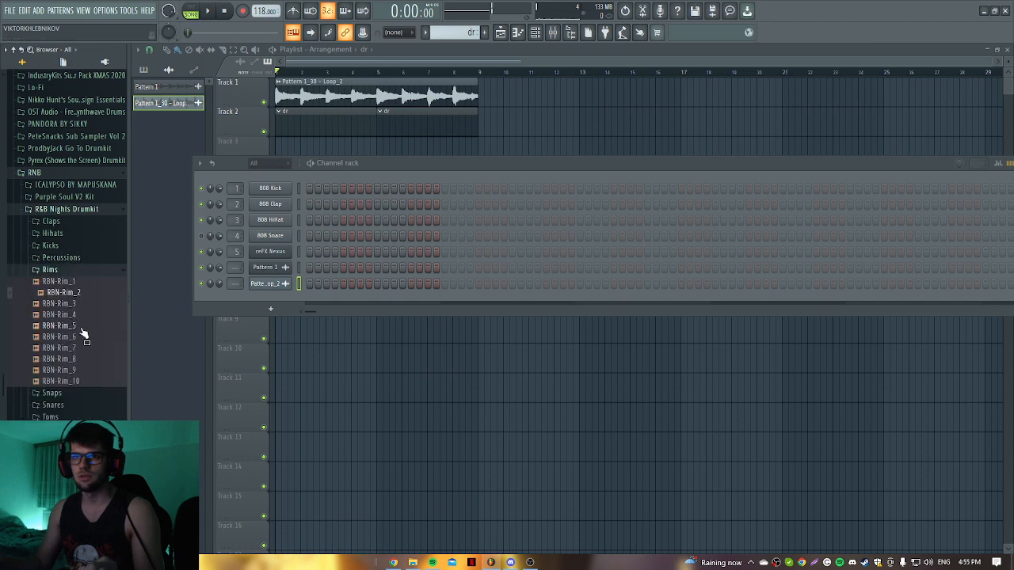
{"action": "left_click", "coordinate": [79, 258]}
{"action": "left_click", "coordinate": [79, 260]}
{"action": "left_click", "coordinate": [79, 271]}
{"action": "left_click", "coordinate": [80, 304]}
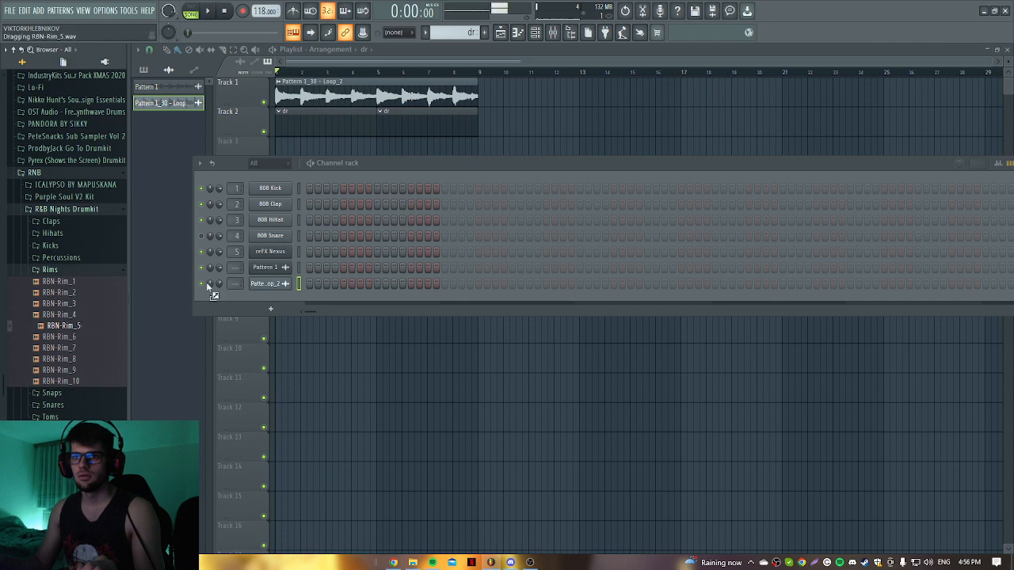
{"action": "left_click_drag", "start_coordinate": [206, 282], "coordinate": [264, 237]}
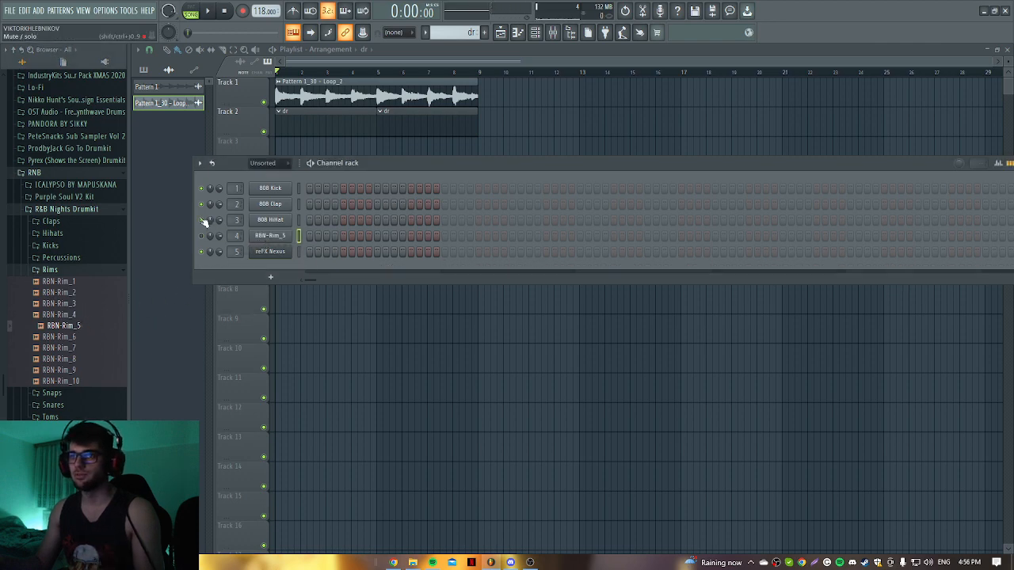
{"action": "left_click", "coordinate": [275, 234]}
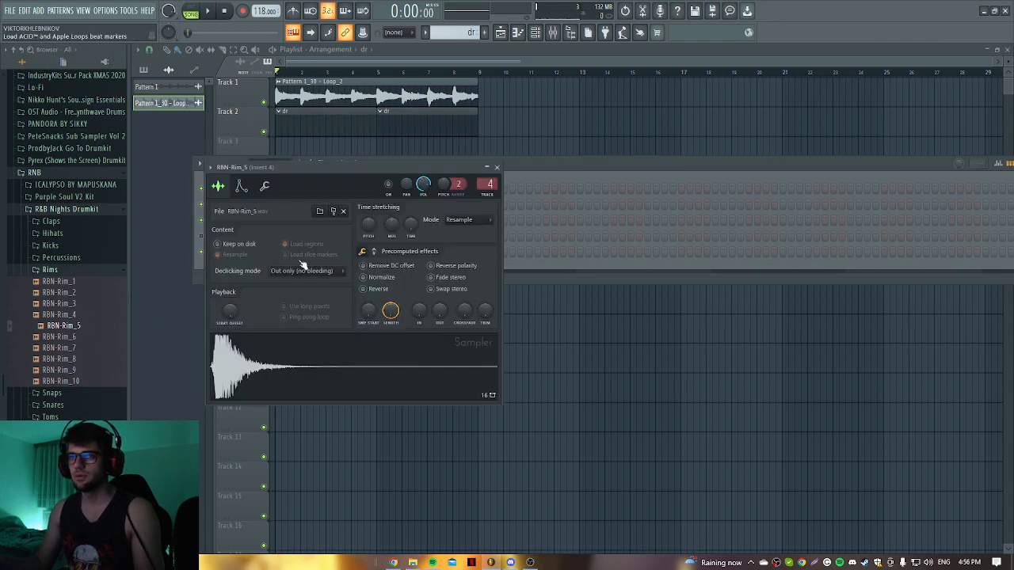
{"action": "key", "text": "Escape"}
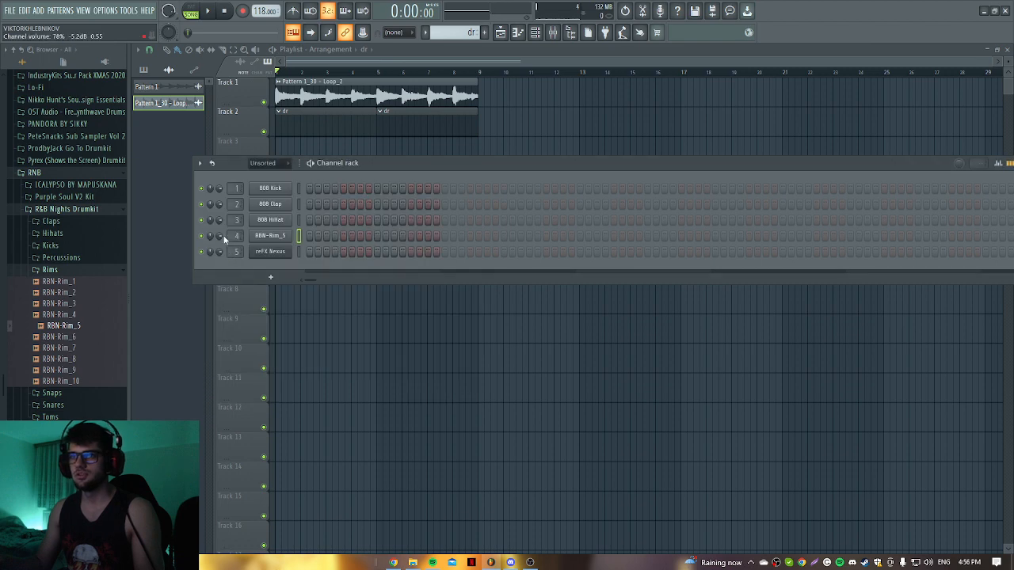
Step: Try RBN-Rim_5 hits on steps 5 and 13 of the first bar against the piano loop
{"action": "key", "text": "F6"}
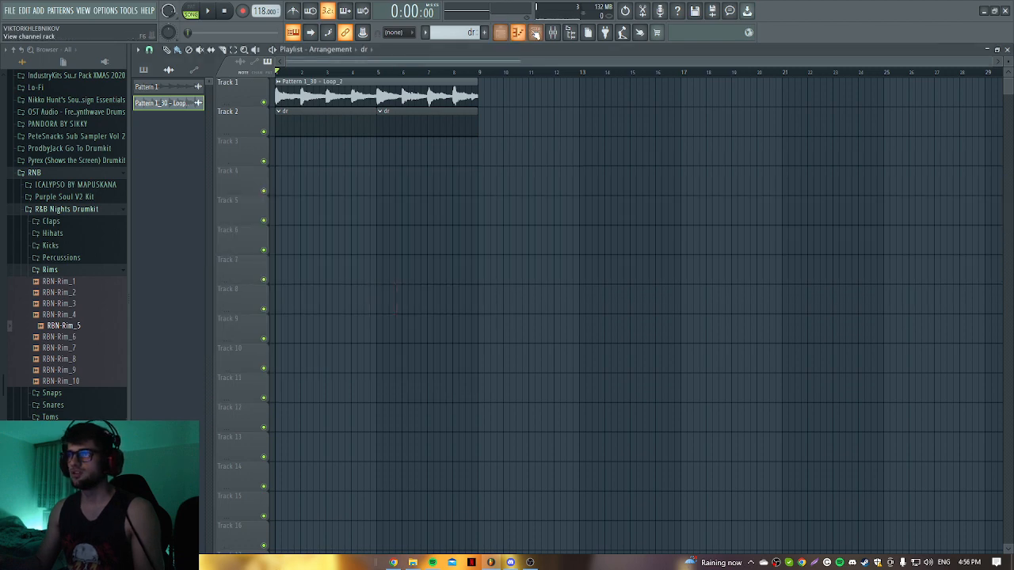
{"action": "left_click", "coordinate": [534, 32]}
{"action": "key", "text": "space"}
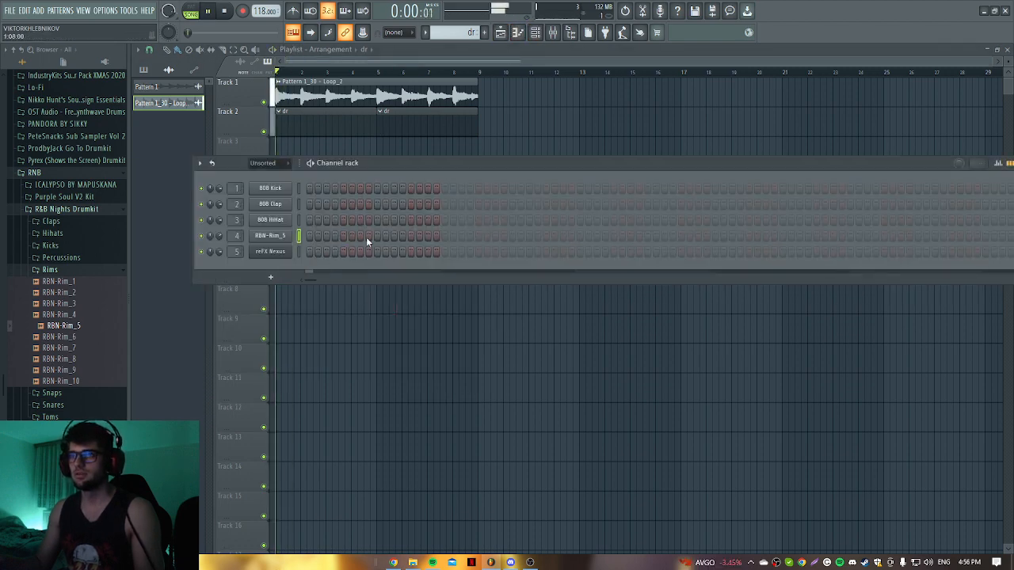
{"action": "key", "text": "space"}
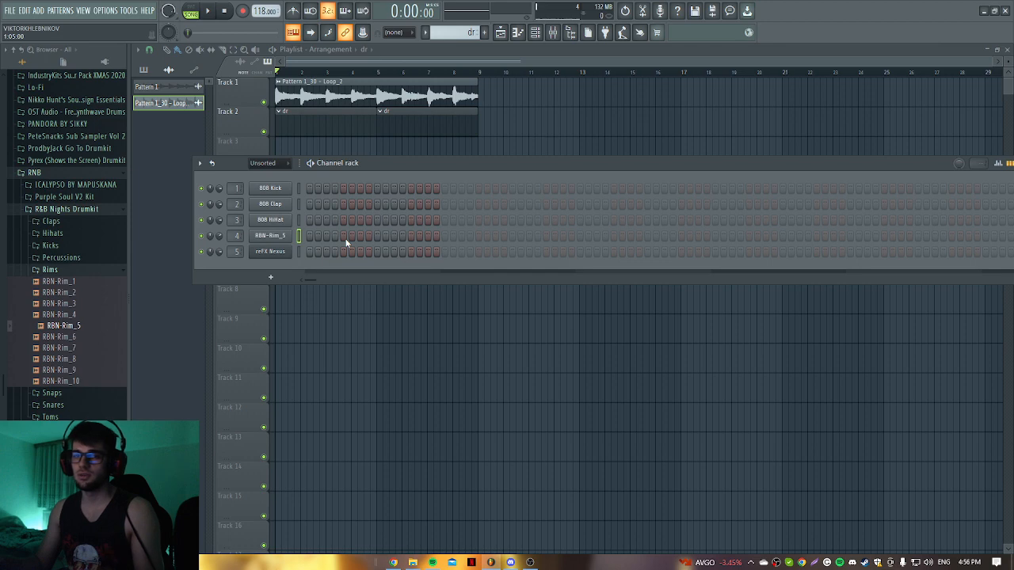
{"action": "key", "text": "space"}
{"action": "left_click", "coordinate": [411, 236]}
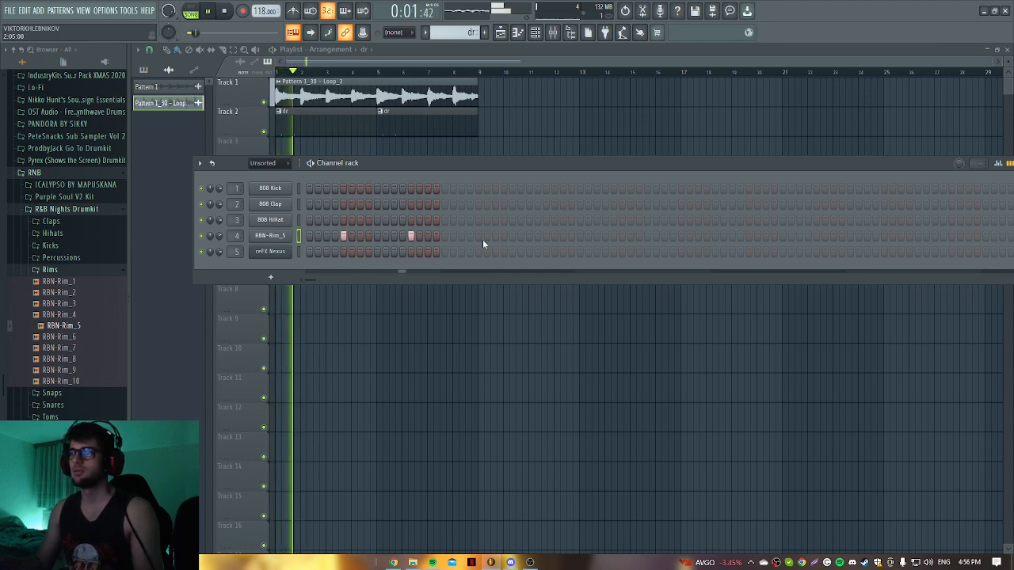
{"action": "left_click", "coordinate": [478, 236]}
{"action": "left_click", "coordinate": [479, 236]}
{"action": "key", "text": "space"}
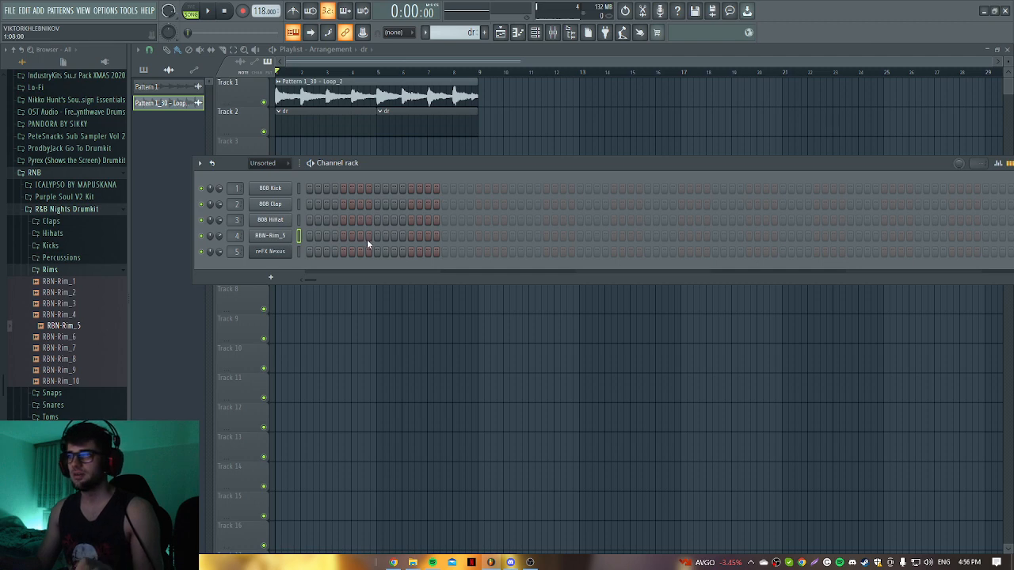
Step: Program the first bar of RBN-Rim_5 with hits on steps 4, 7 and 13, checking the rhythm in playback
{"action": "left_click", "coordinate": [368, 236]}
{"action": "key", "text": "space"}
{"action": "left_click", "coordinate": [335, 236]}
{"action": "left_click", "coordinate": [361, 236]}
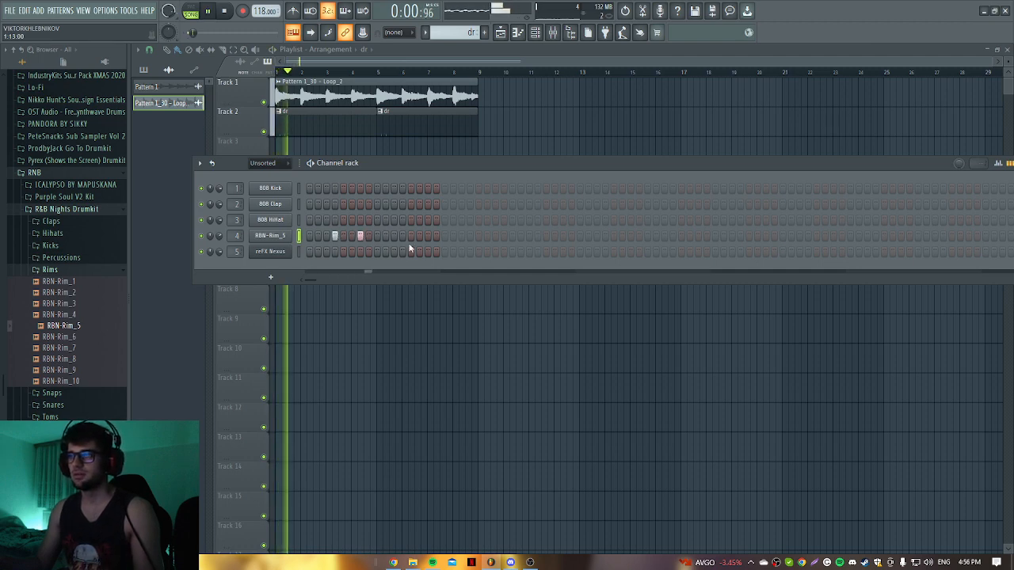
{"action": "left_click", "coordinate": [361, 236]}
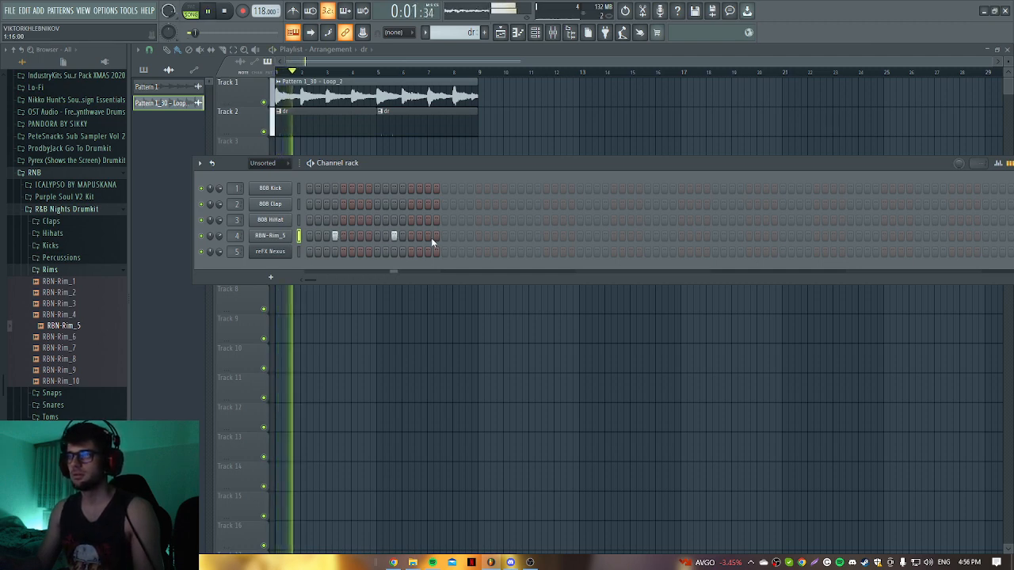
{"action": "left_click", "coordinate": [369, 236]}
{"action": "left_click", "coordinate": [369, 236]}
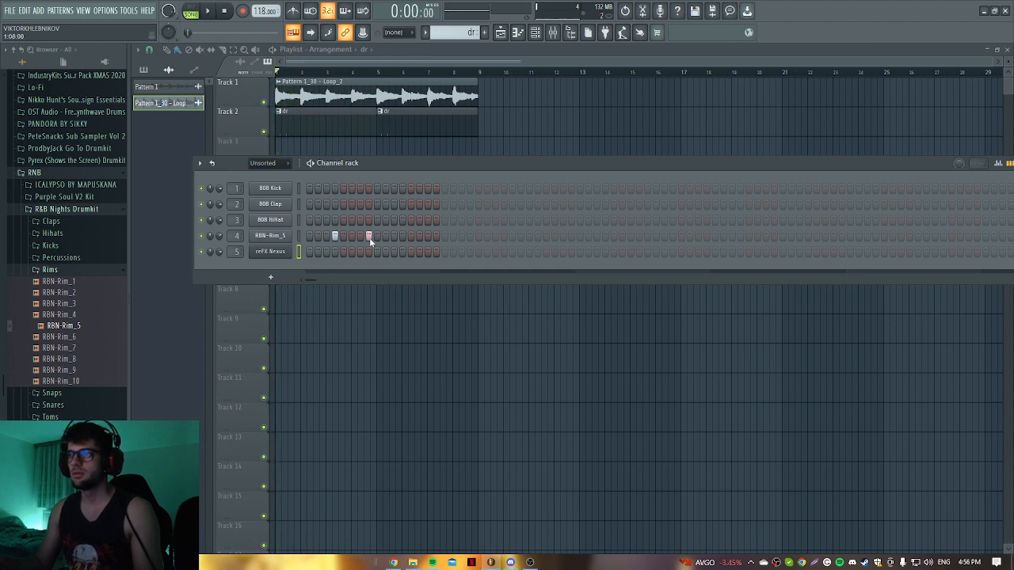
{"action": "left_click", "coordinate": [360, 236]}
{"action": "left_click", "coordinate": [411, 236]}
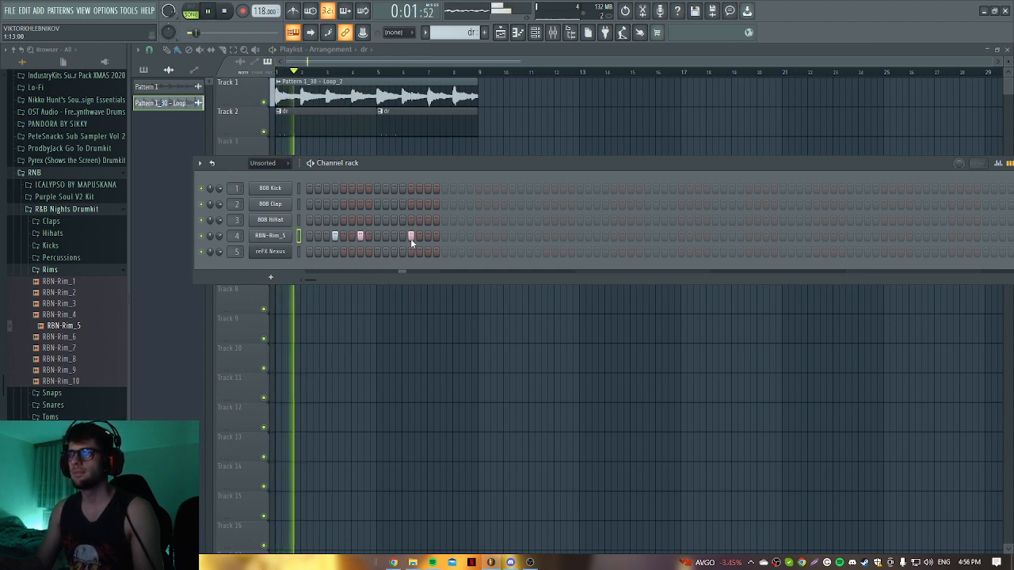
Step: Repeat the rim rhythm in bars two to four, with hits on steps 4, 7 and 13 of each bar
{"action": "left_click", "coordinate": [470, 236]}
{"action": "key", "text": "space"}
{"action": "left_click", "coordinate": [495, 236]}
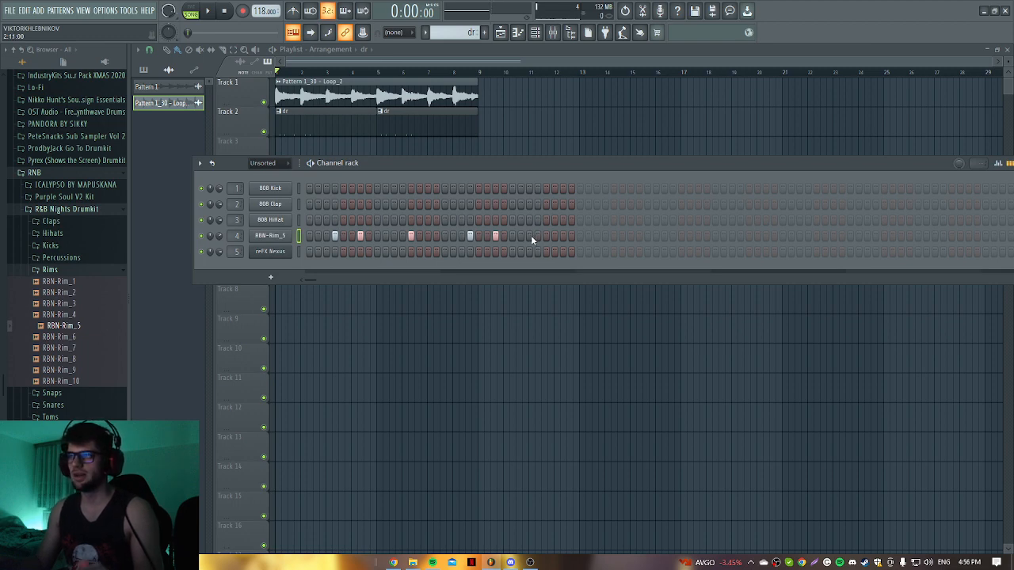
{"action": "key", "text": "space"}
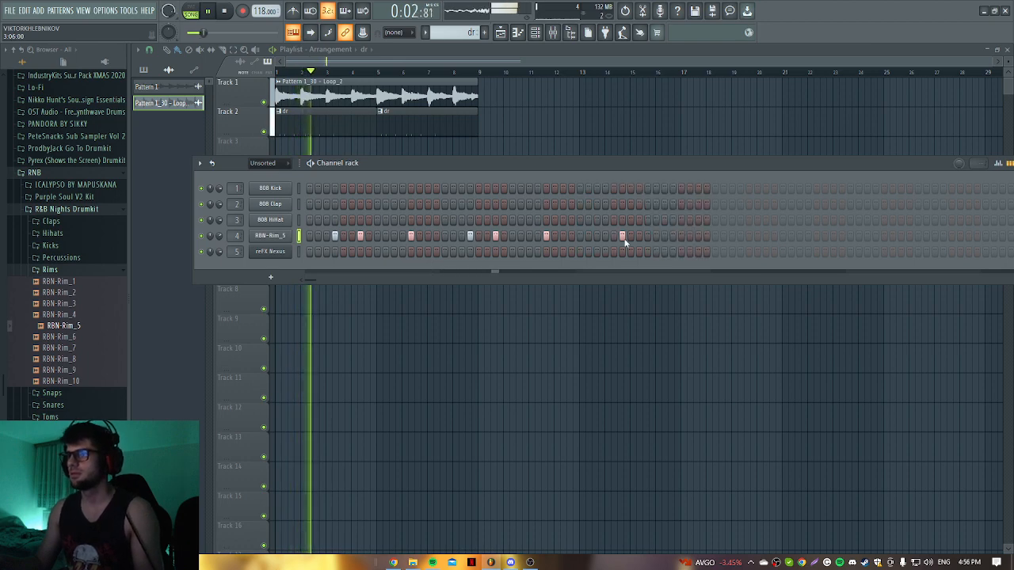
{"action": "left_click", "coordinate": [611, 236]}
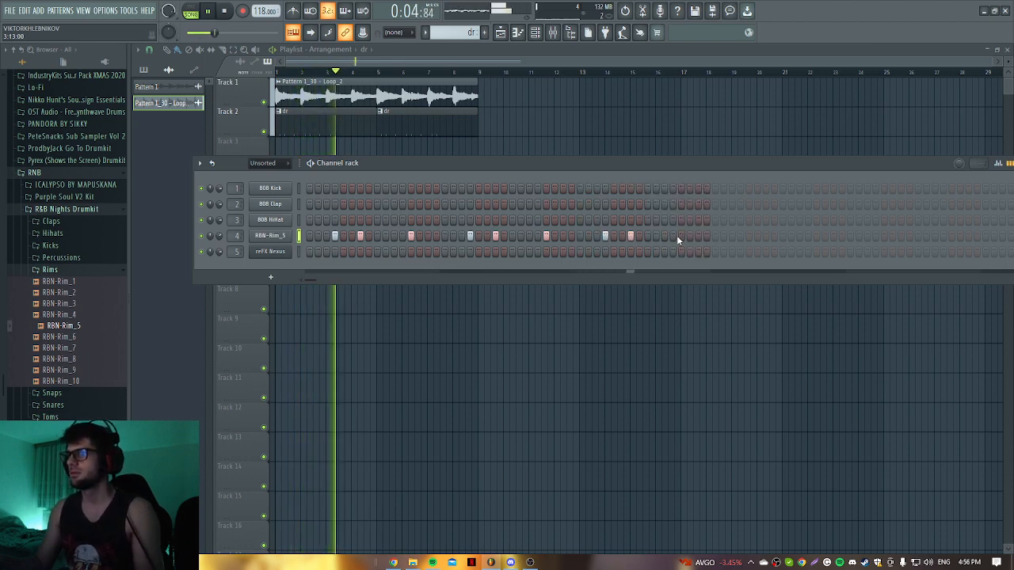
{"action": "left_click", "coordinate": [739, 236]}
{"action": "left_click", "coordinate": [765, 236]}
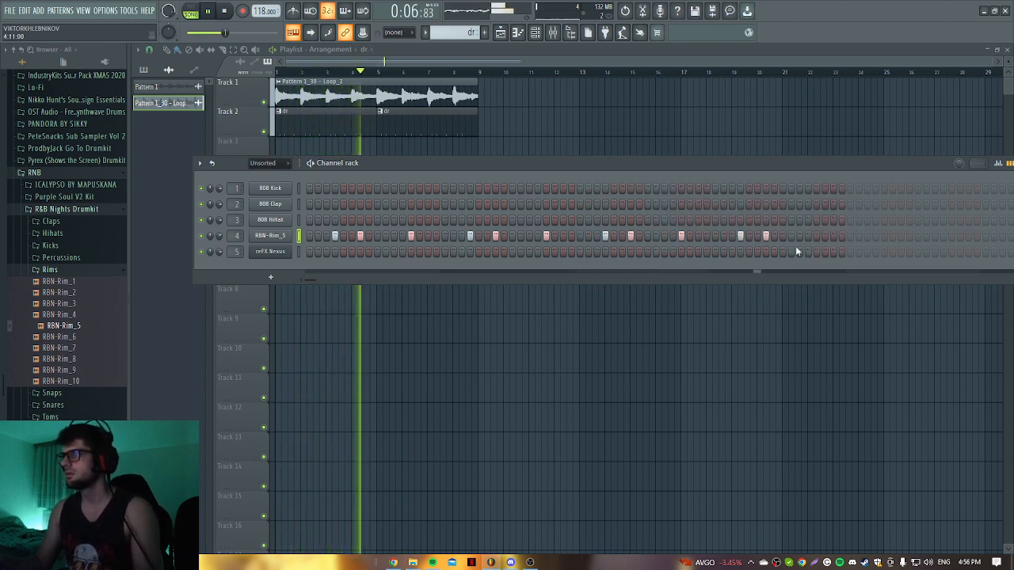
{"action": "left_click", "coordinate": [817, 236]}
Step: Audition the RBN-Kick samples in the Kicks folder of R&B Nights Drumkit over the playing loop
{"action": "left_click", "coordinate": [75, 270]}
{"action": "left_click", "coordinate": [76, 246]}
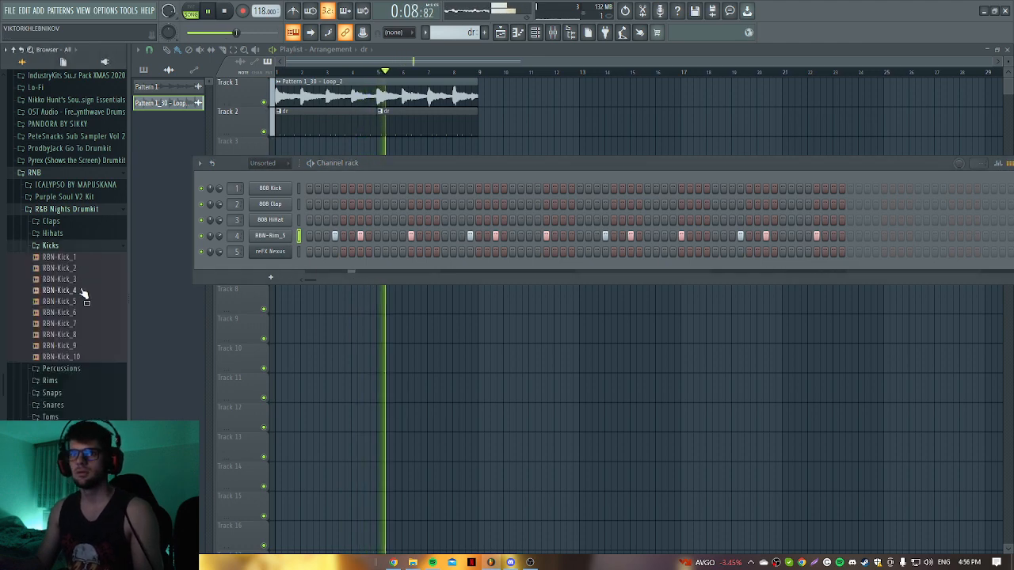
{"action": "left_click", "coordinate": [79, 290]}
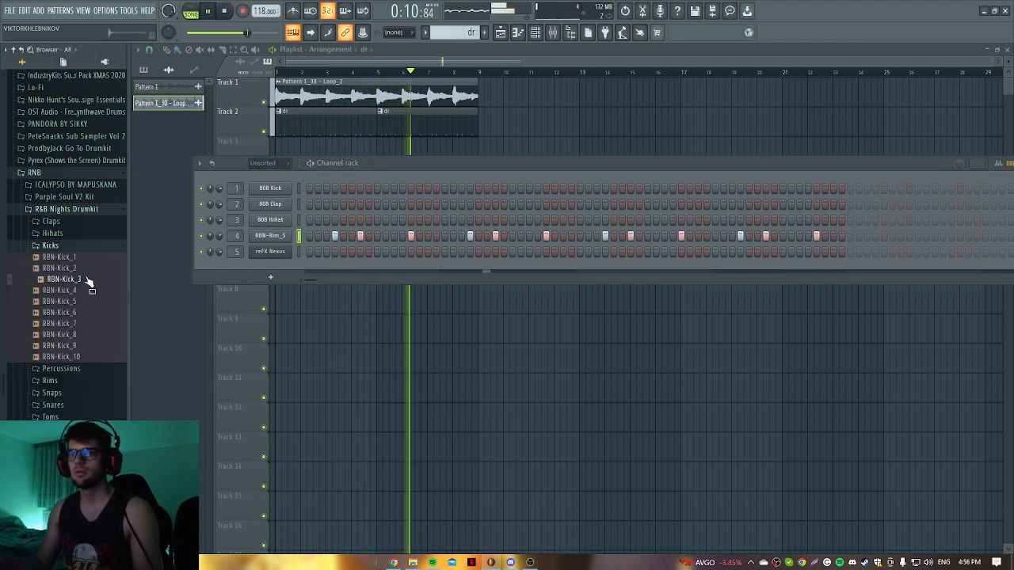
{"action": "left_click", "coordinate": [86, 258]}
{"action": "left_click", "coordinate": [90, 337]}
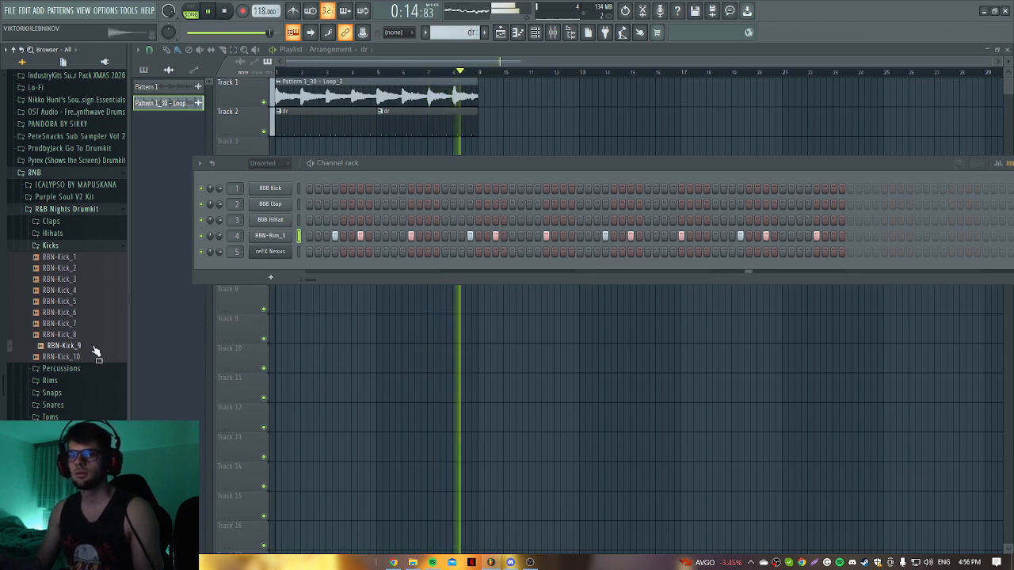
{"action": "left_click", "coordinate": [91, 358]}
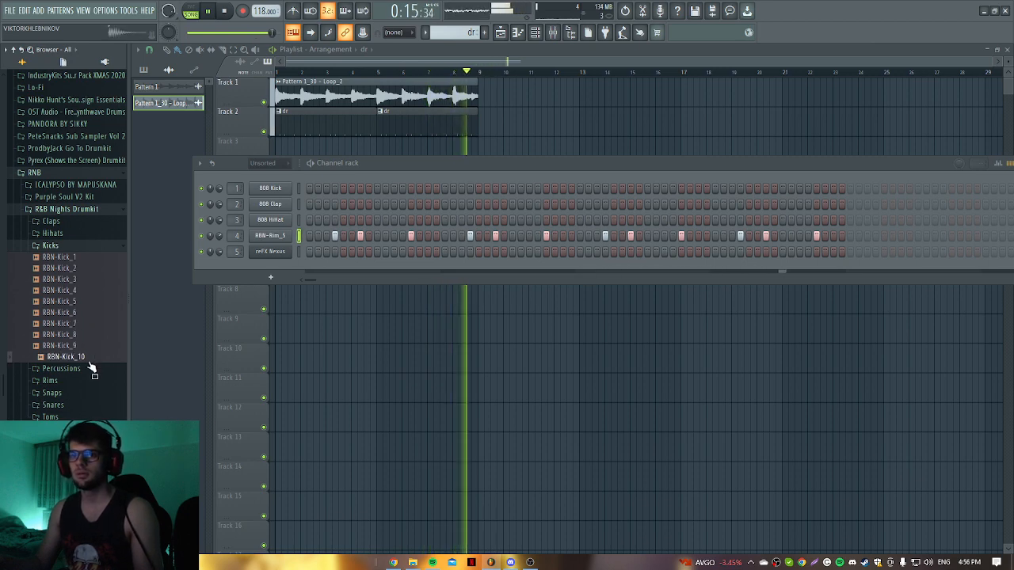
Step: Audition the R&B Nights Drumkit hi-hats, replace the 808 Clap channel's sample with RBN-Hihat_2, and stop playback
{"action": "left_click", "coordinate": [52, 233]}
{"action": "left_click", "coordinate": [68, 267]}
{"action": "left_click", "coordinate": [70, 256]}
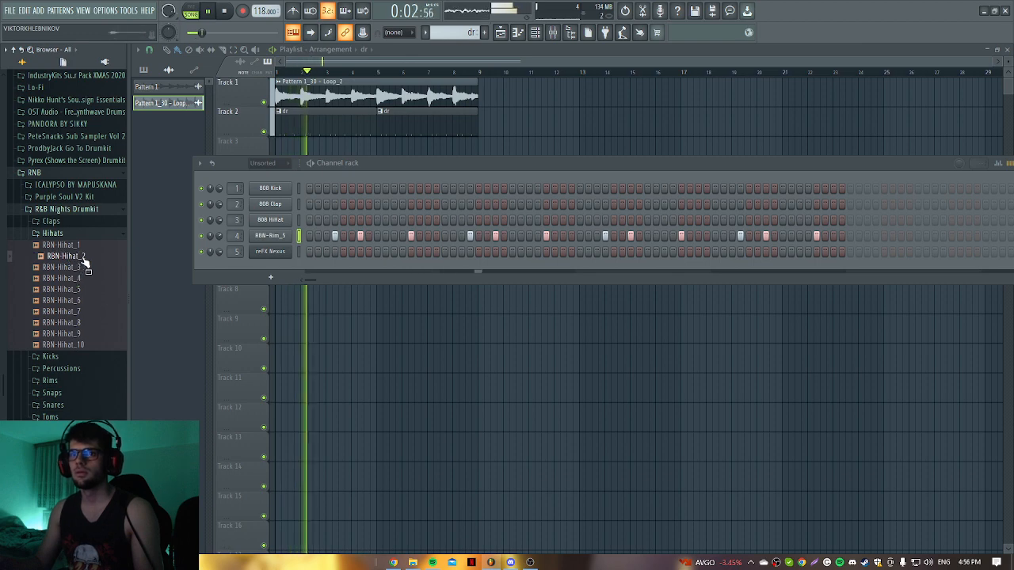
{"action": "left_click_drag", "start_coordinate": [85, 257], "coordinate": [261, 203]}
{"action": "key", "text": "space"}
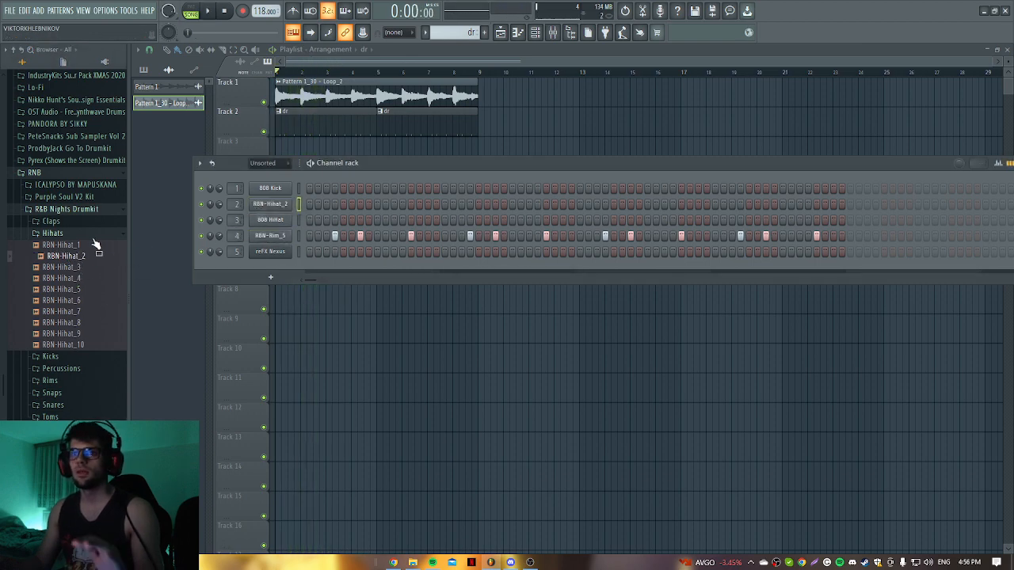
Step: Replace the 808 HiHat channel's sample with RBN-Percussion_7 from the Percussions folder of R&B Nights Drumkit
{"action": "left_click", "coordinate": [86, 235]}
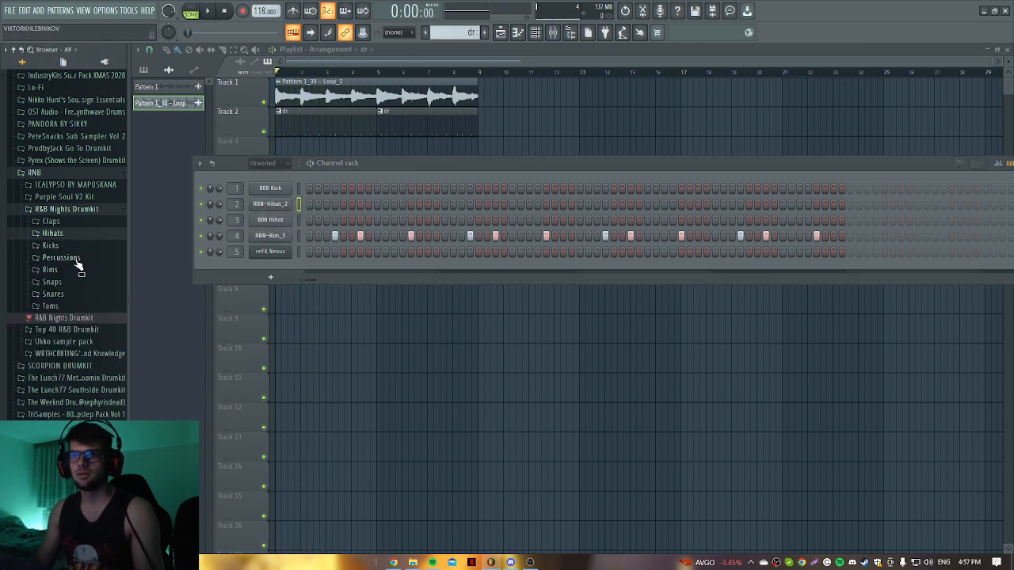
{"action": "left_click", "coordinate": [62, 258]}
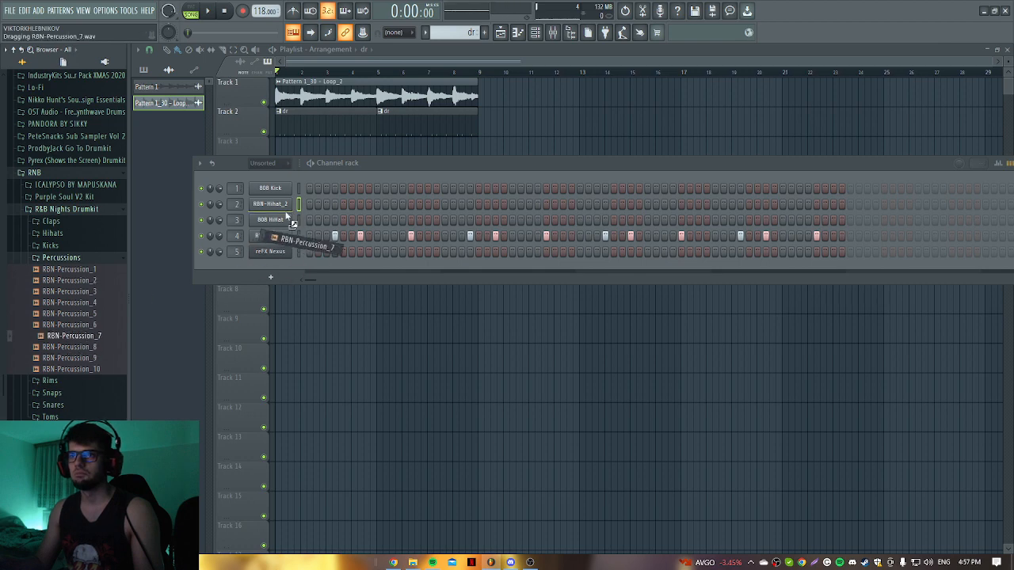
{"action": "left_click_drag", "start_coordinate": [287, 216], "coordinate": [273, 222]}
Step: Replace the 808 Kick channel's sample with PS2_Kick (21) from the Purple Soul V2 Kit drum kit's Kicks folder
{"action": "left_click", "coordinate": [79, 198]}
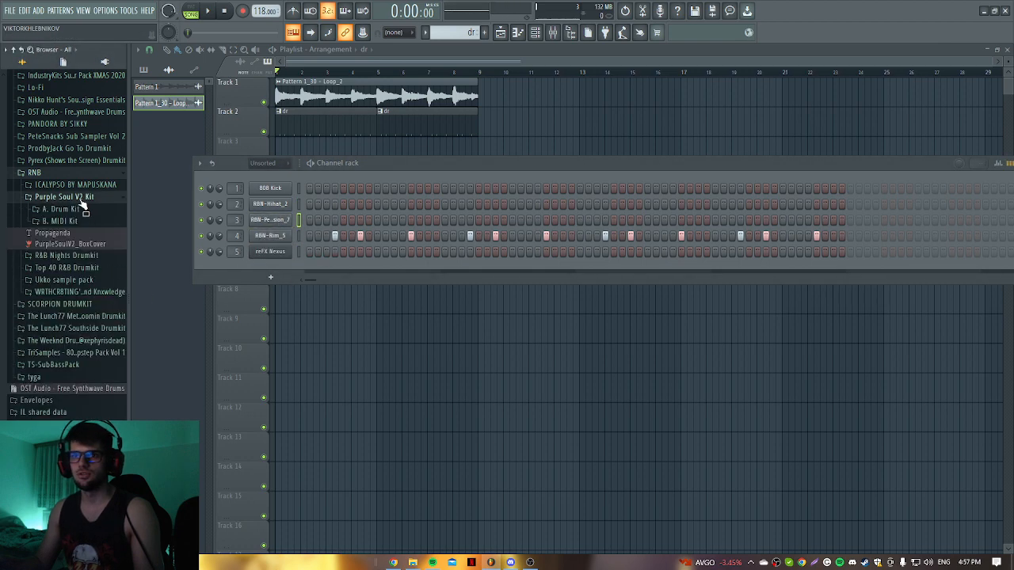
{"action": "left_click", "coordinate": [79, 209]}
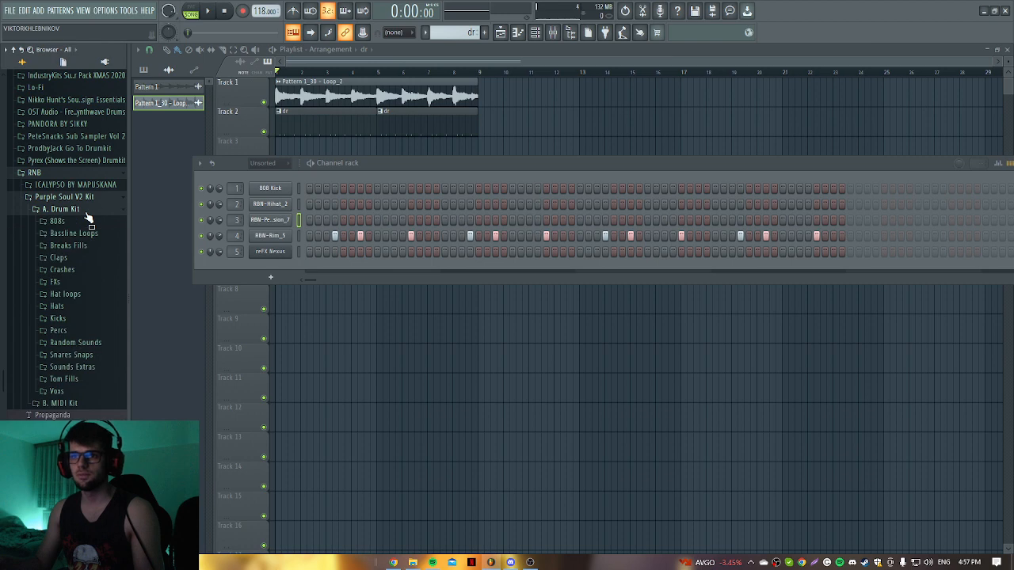
{"action": "left_click", "coordinate": [90, 318]}
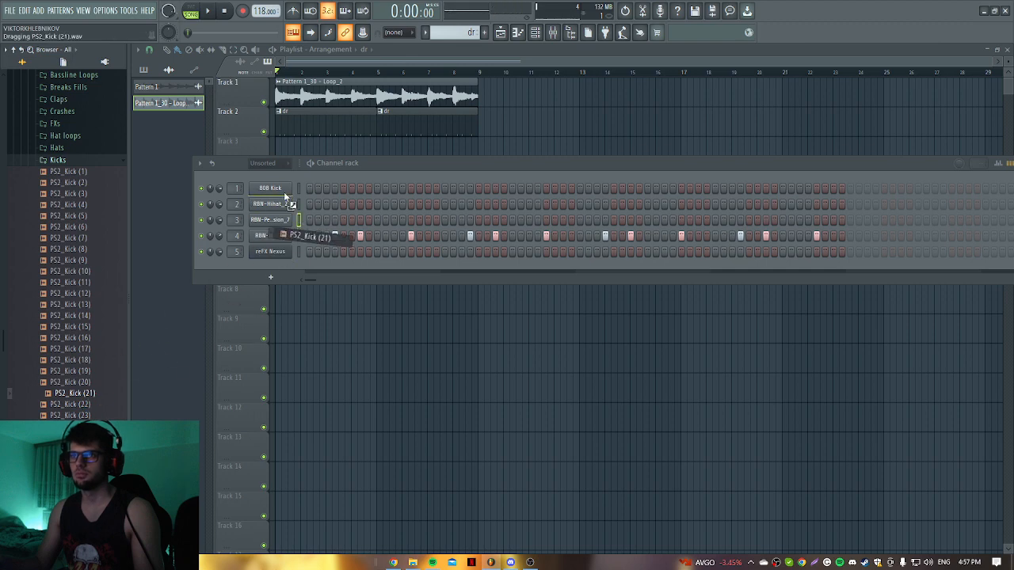
{"action": "left_click_drag", "start_coordinate": [284, 191], "coordinate": [281, 193]}
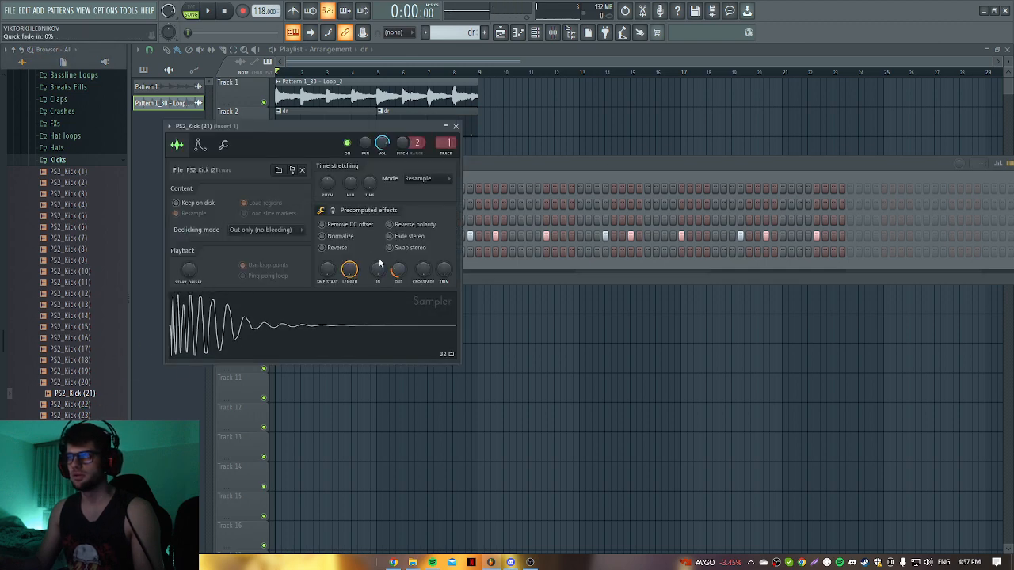
{"action": "key", "text": "Escape"}
Step: Program PS2_Kick (21) hits on steps 1, 11, 17, 27, 31, 33, 43, 49 and 59 during playback, then stop
{"action": "key", "text": "space"}
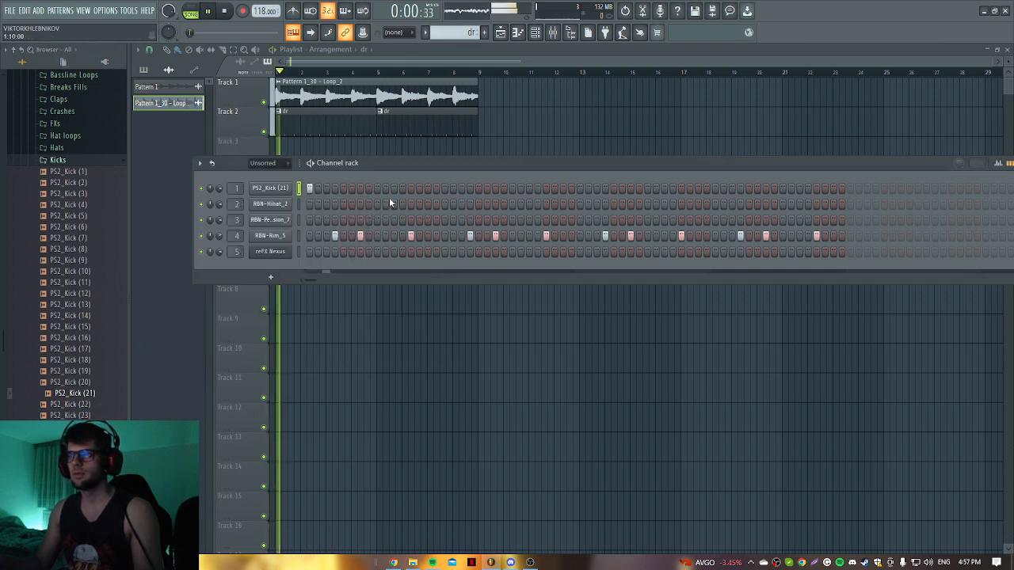
{"action": "left_click", "coordinate": [393, 189]}
{"action": "left_click", "coordinate": [444, 188]}
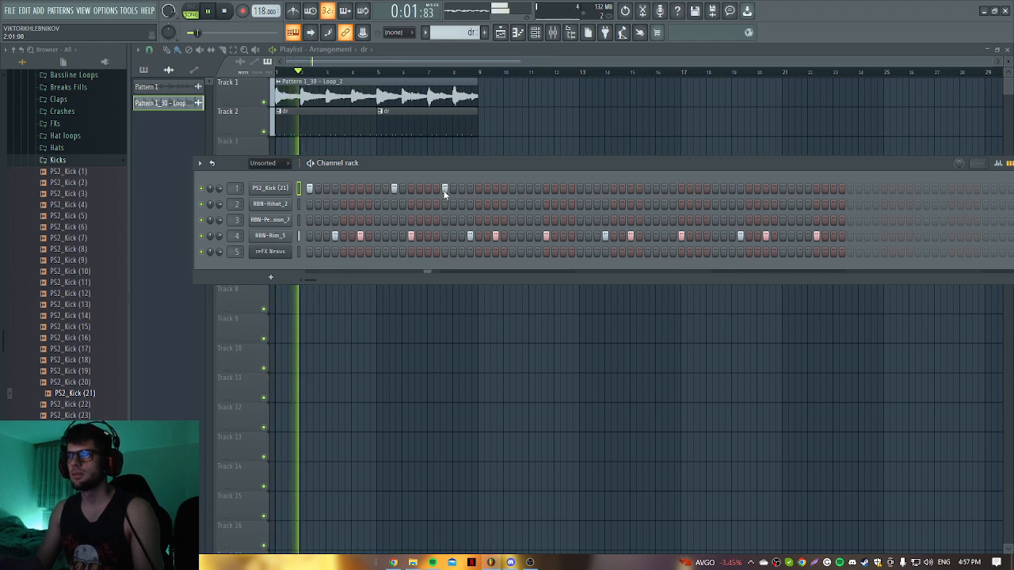
{"action": "left_click", "coordinate": [529, 188]}
{"action": "left_click", "coordinate": [562, 188]}
{"action": "left_click", "coordinate": [579, 189]}
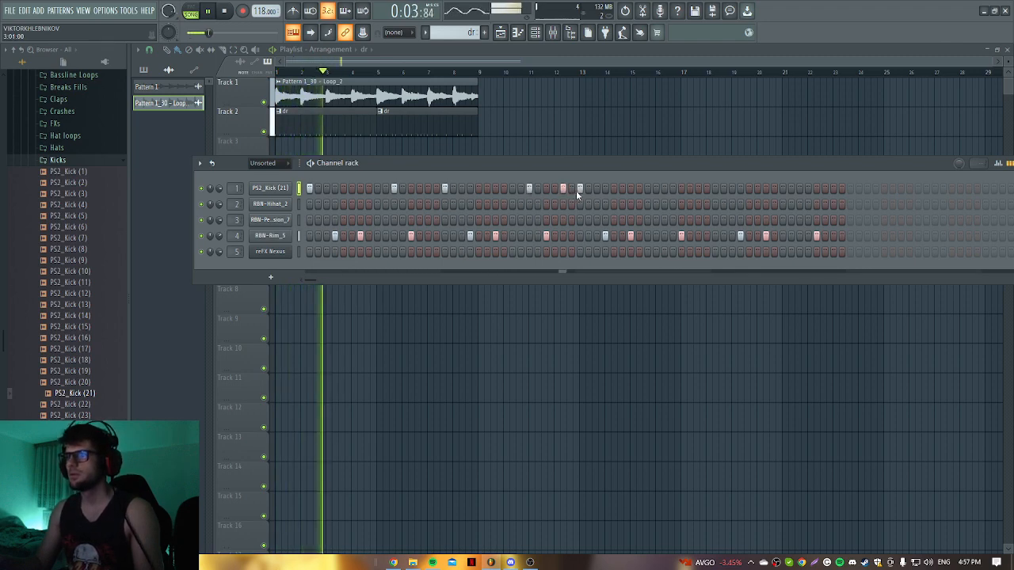
{"action": "left_click", "coordinate": [664, 189]}
{"action": "left_click", "coordinate": [715, 189]}
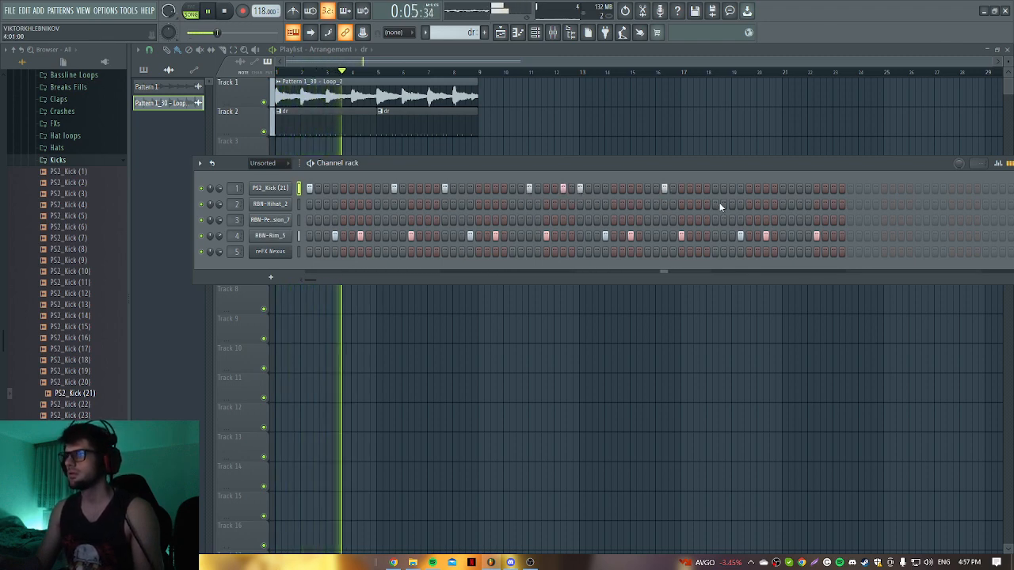
{"action": "left_click", "coordinate": [799, 189]}
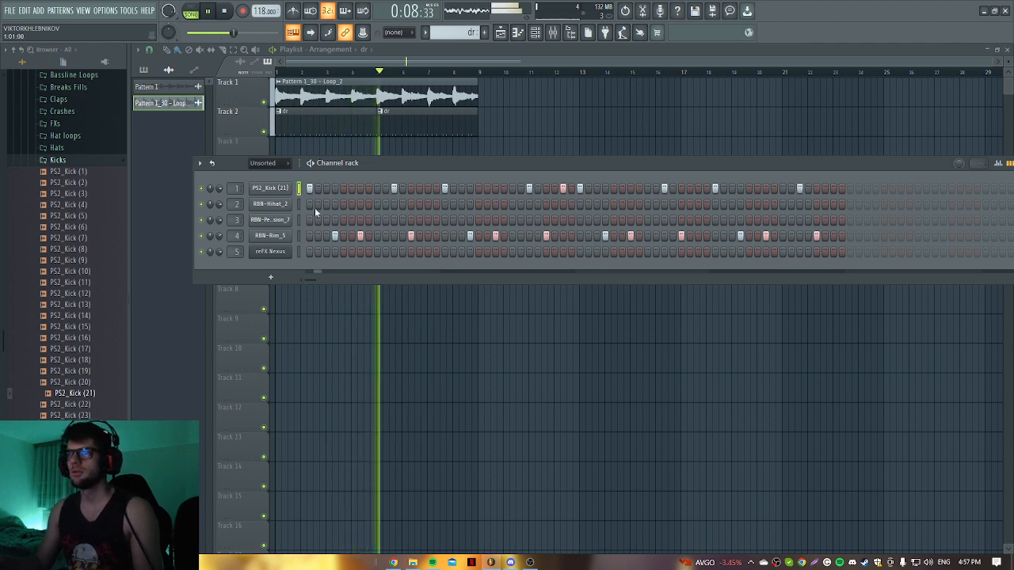
{"action": "key", "text": "space"}
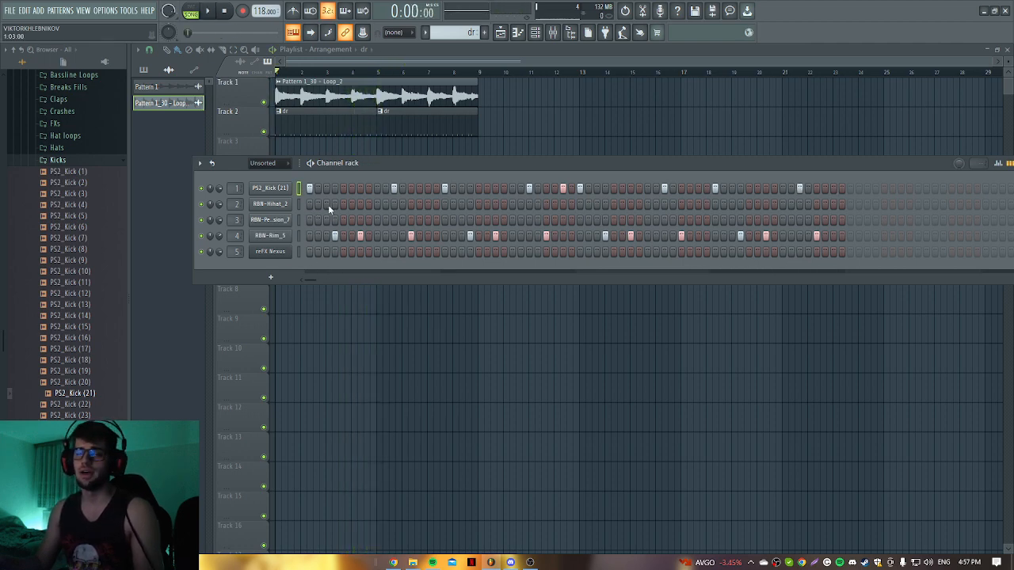
Step: Program RBN-Hihat_2 hits on every fourth step from step 3 to step 63, with the song playing
{"action": "left_click", "coordinate": [327, 205]}
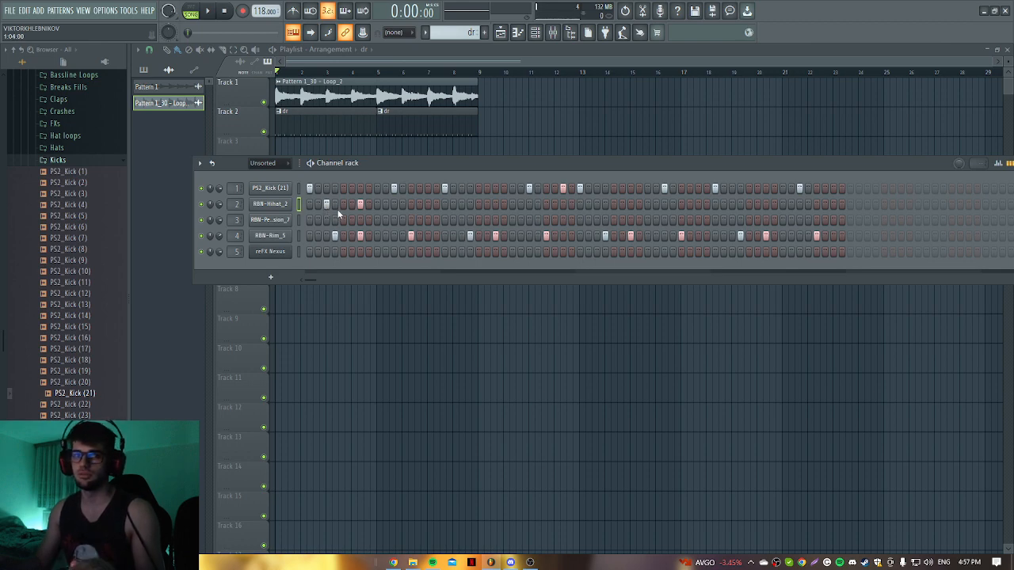
{"action": "key", "text": "space"}
{"action": "left_click", "coordinate": [427, 204]}
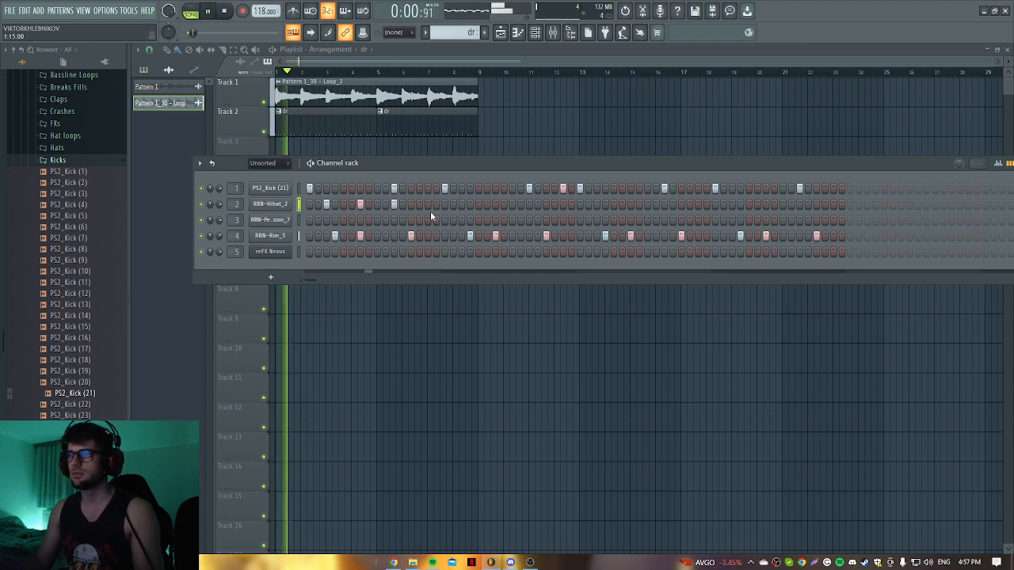
{"action": "left_click", "coordinate": [462, 204]}
{"action": "left_click", "coordinate": [496, 204]}
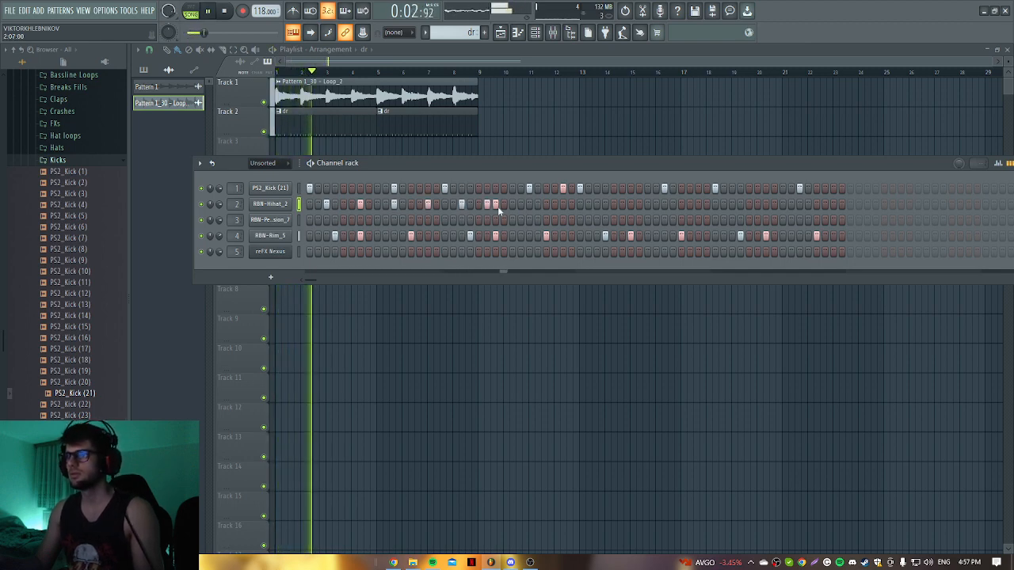
{"action": "left_click", "coordinate": [529, 204]}
{"action": "left_click", "coordinate": [563, 204]}
{"action": "left_click", "coordinate": [596, 203]}
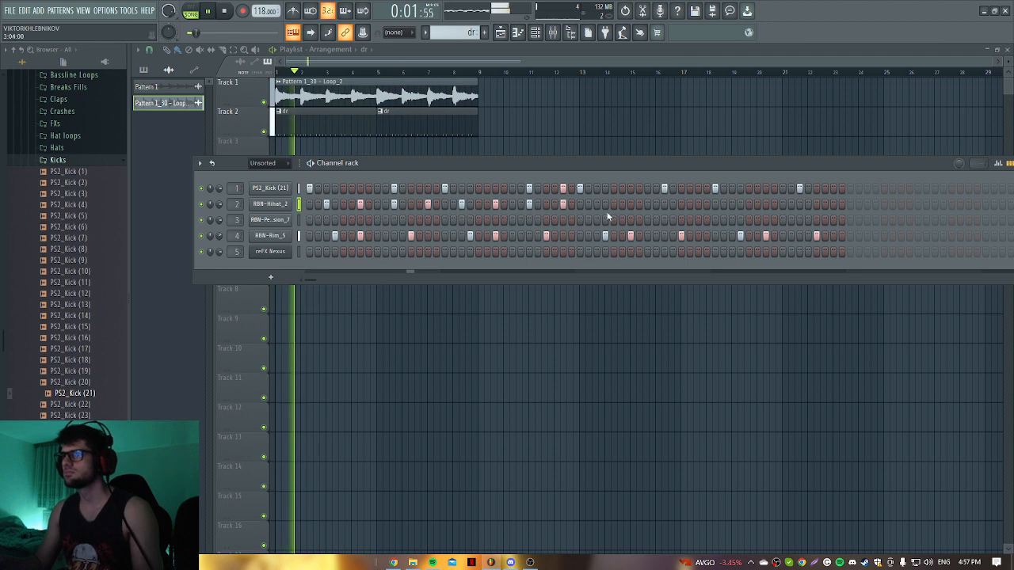
{"action": "left_click", "coordinate": [631, 204]}
{"action": "left_click", "coordinate": [664, 204]}
{"action": "left_click", "coordinate": [698, 203]}
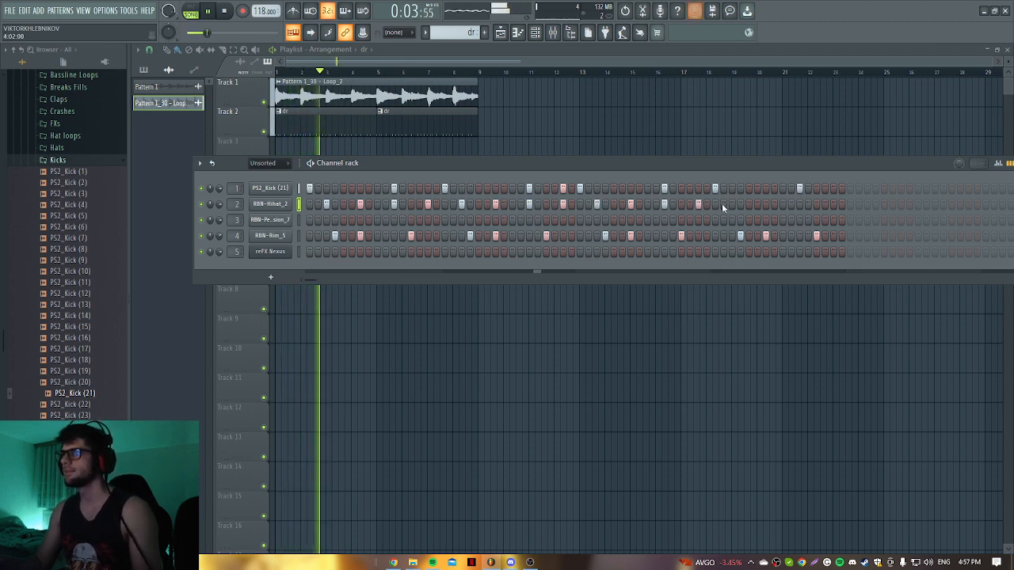
{"action": "left_click", "coordinate": [732, 203]}
{"action": "left_click", "coordinate": [765, 204]}
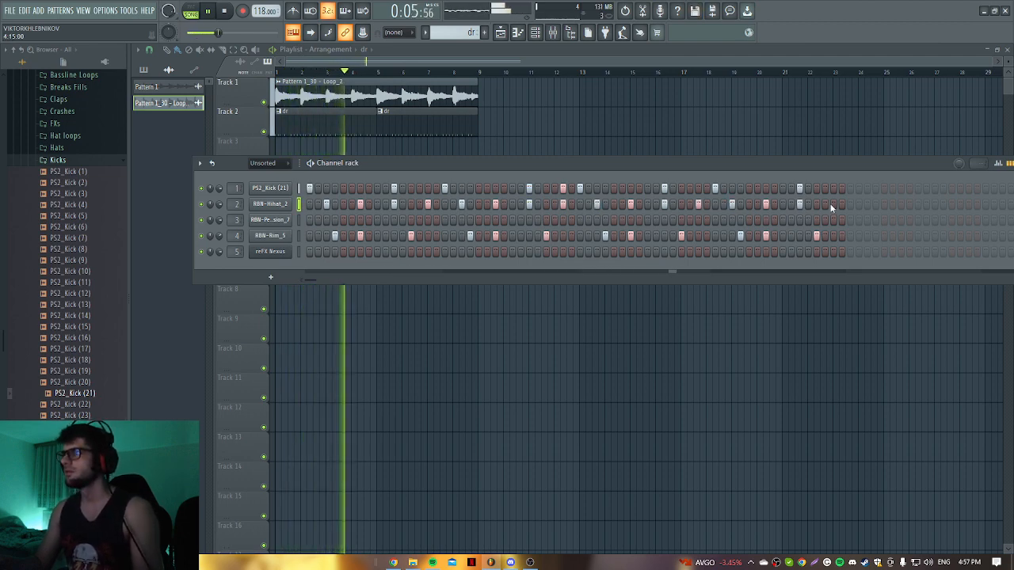
Step: Open the channel settings of the Pattern 1_30 - Loop_2 audio clip and set the channel rack filter to All
{"action": "left_click", "coordinate": [315, 93]}
{"action": "double_click", "coordinate": [316, 93]}
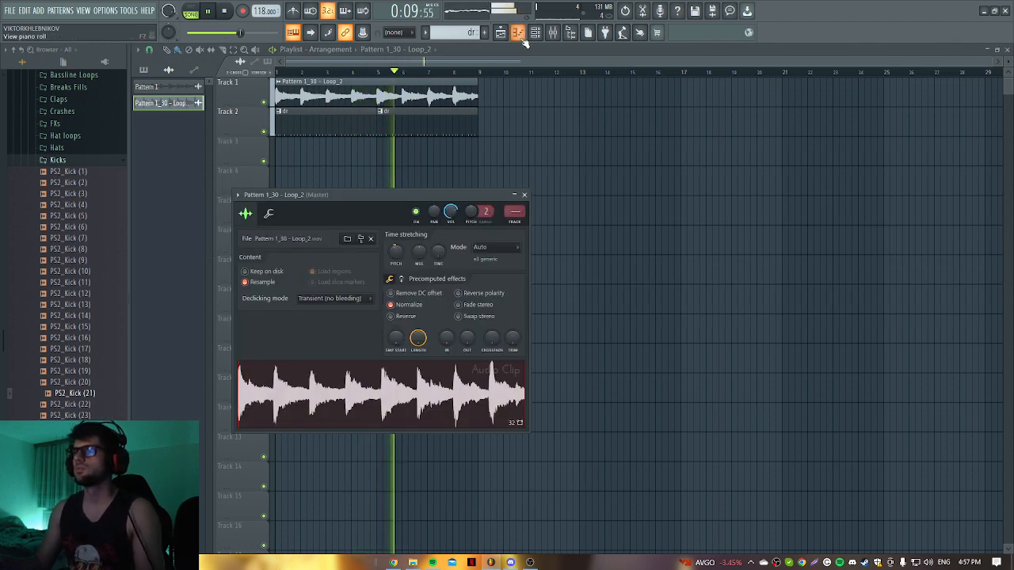
{"action": "key", "text": "F6"}
{"action": "left_click", "coordinate": [265, 163]}
{"action": "left_click", "coordinate": [267, 175]}
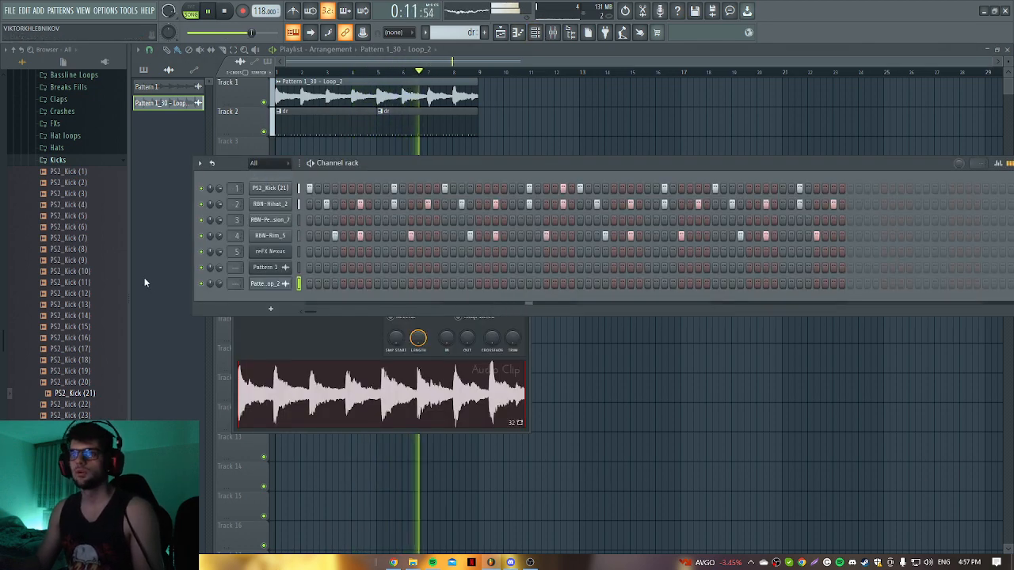
Step: Program RBN-Percussion_7 hits on steps 2, 18, 34 and 50, checking its sampler settings and playback, then stop
{"action": "left_click", "coordinate": [317, 220]}
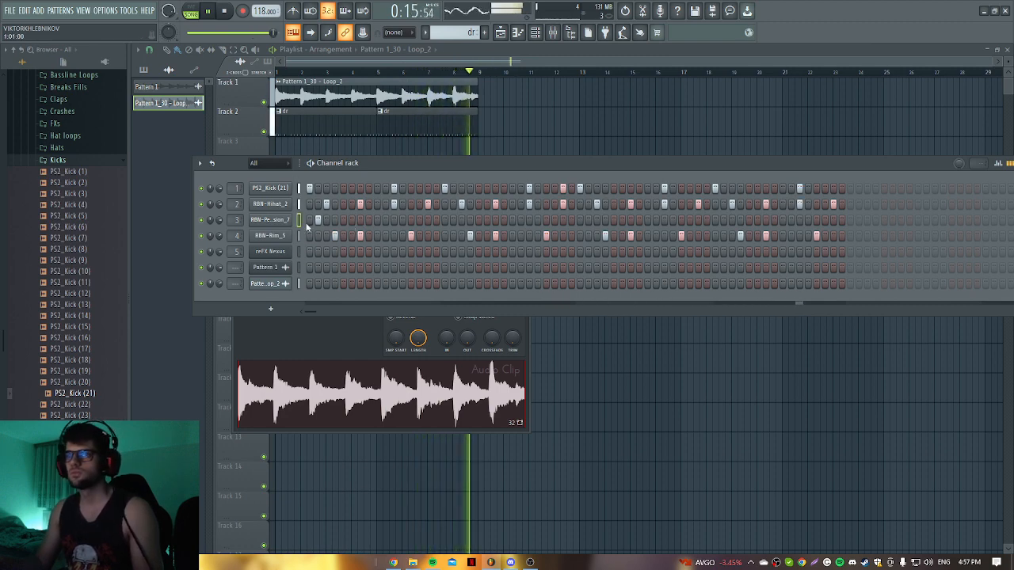
{"action": "left_click", "coordinate": [452, 221]}
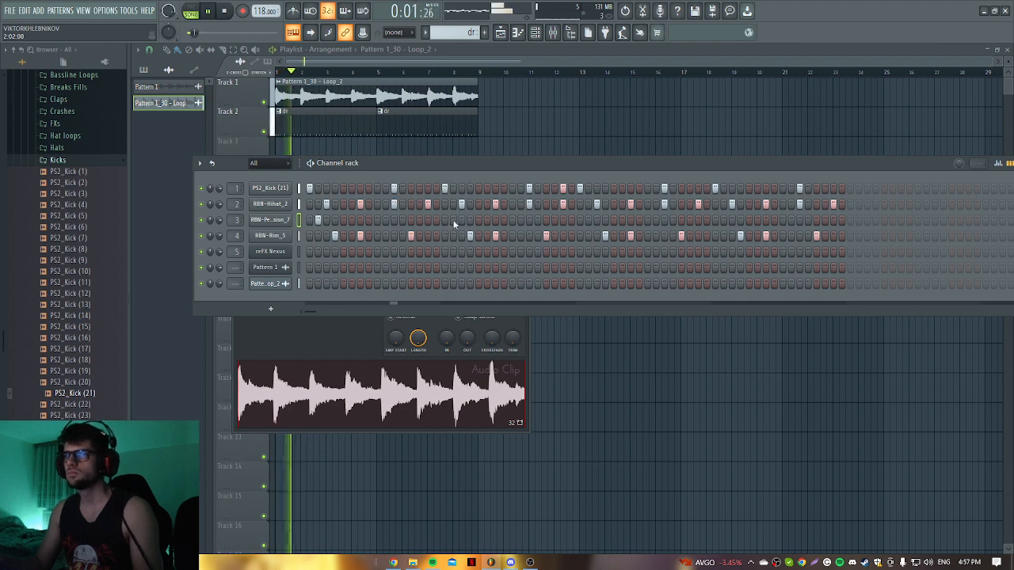
{"action": "left_click", "coordinate": [588, 220]}
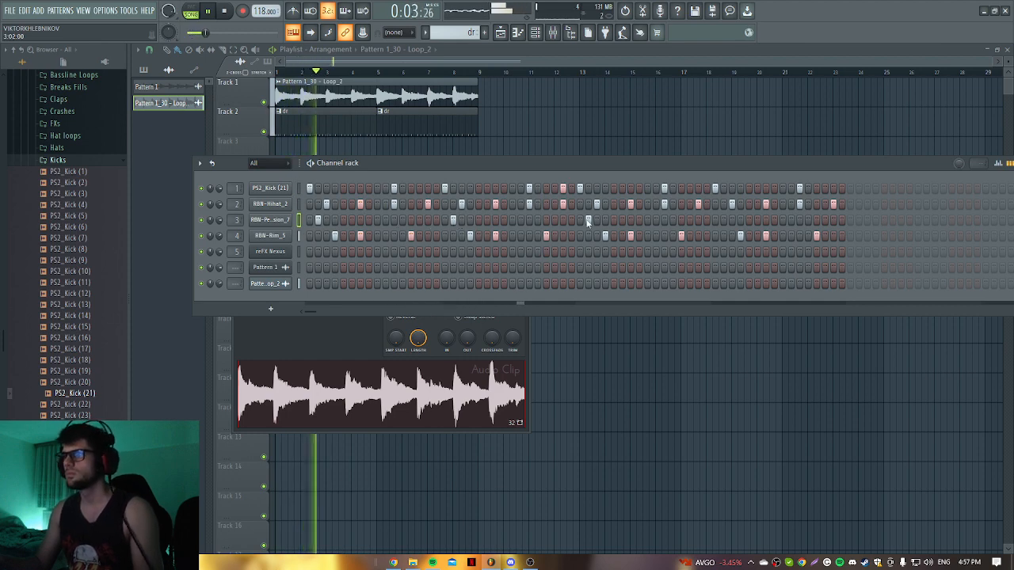
{"action": "key", "text": "space"}
{"action": "left_click", "coordinate": [268, 220]}
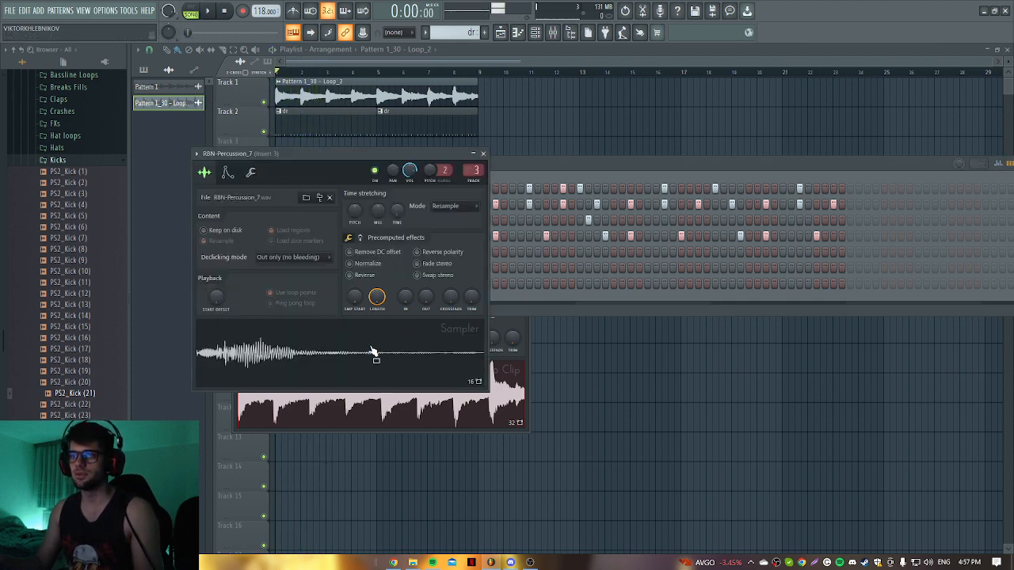
{"action": "key", "text": "Escape"}
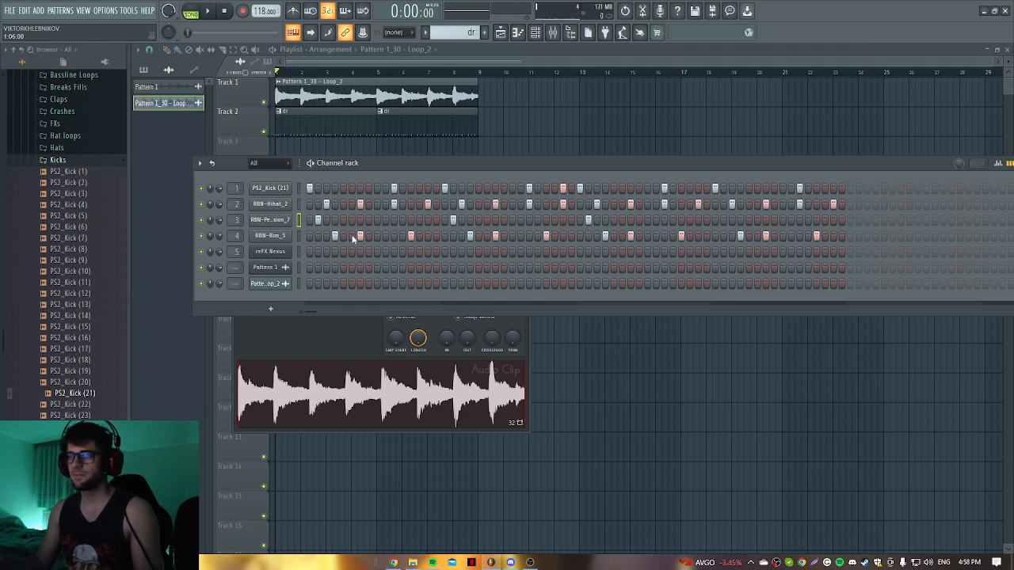
{"action": "key", "text": "space"}
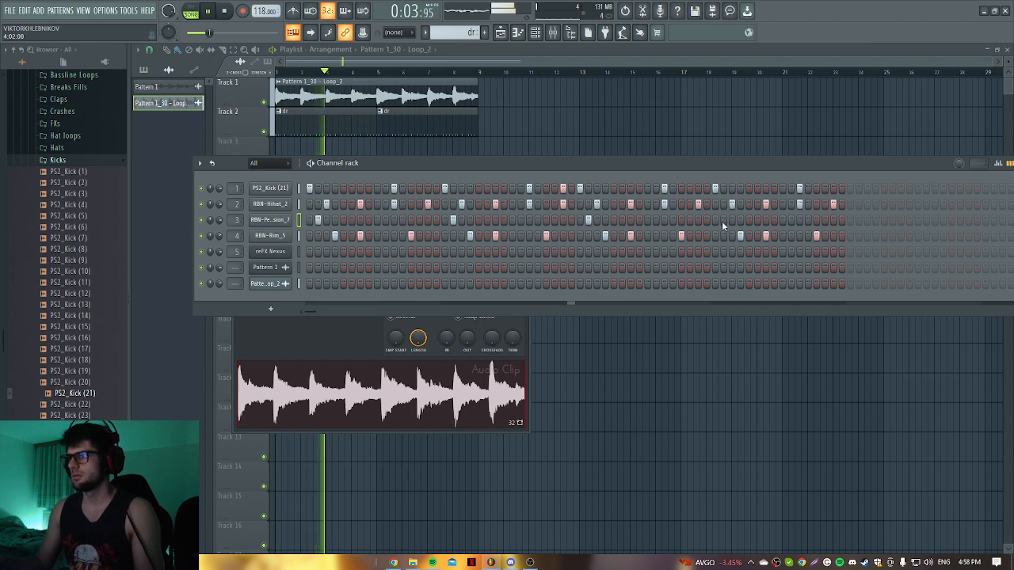
{"action": "scroll", "coordinate": [149, 255], "scroll_direction": "up", "scroll_amount": 2}
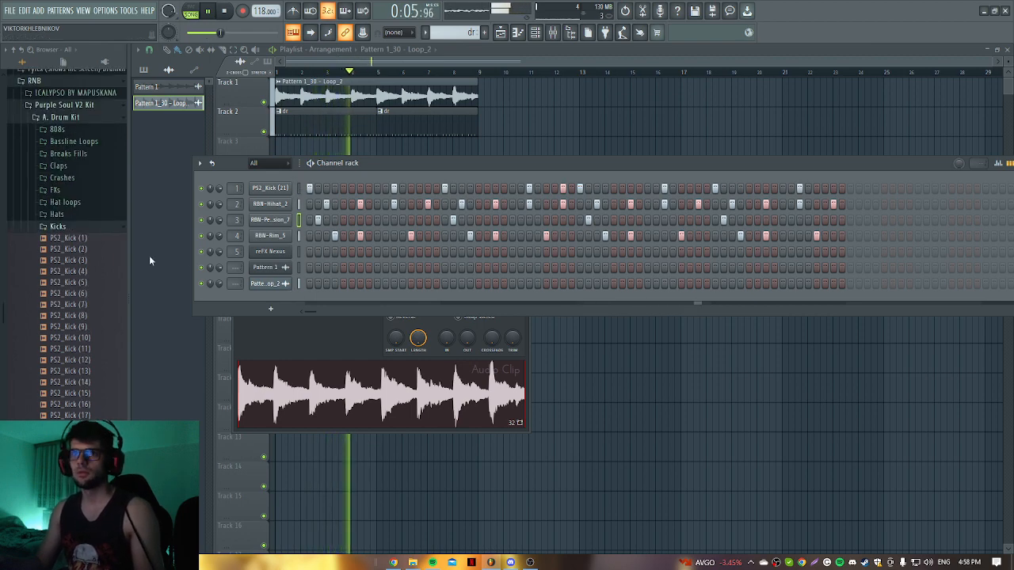
{"action": "key", "text": "space"}
Step: Lower Insert 4's volume in the mixer, load Fruity Reeverb 2 in its first slot, and reduce the effect's mix level to about 68% during playback
{"action": "key", "text": "F9"}
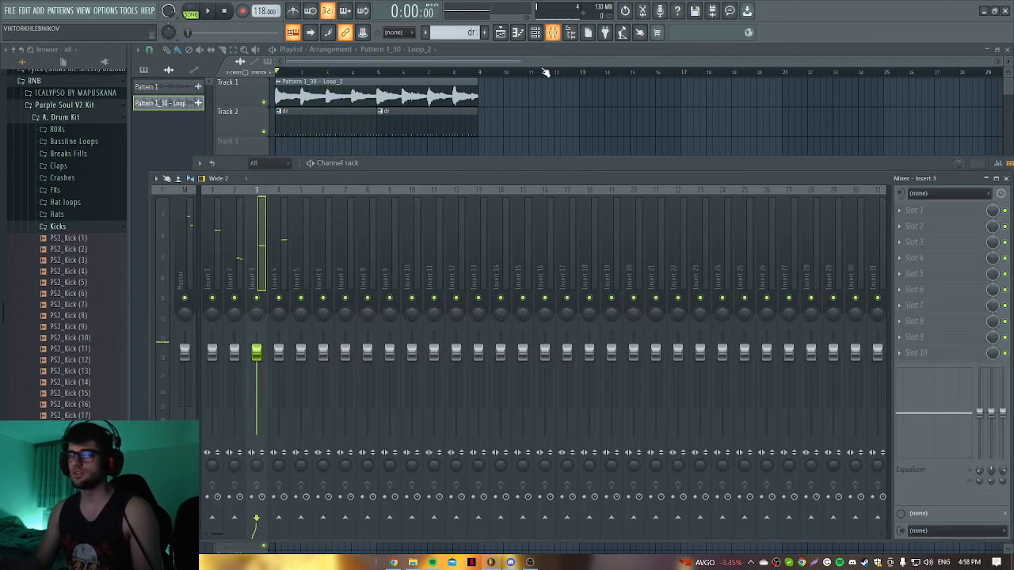
{"action": "left_click", "coordinate": [289, 192]}
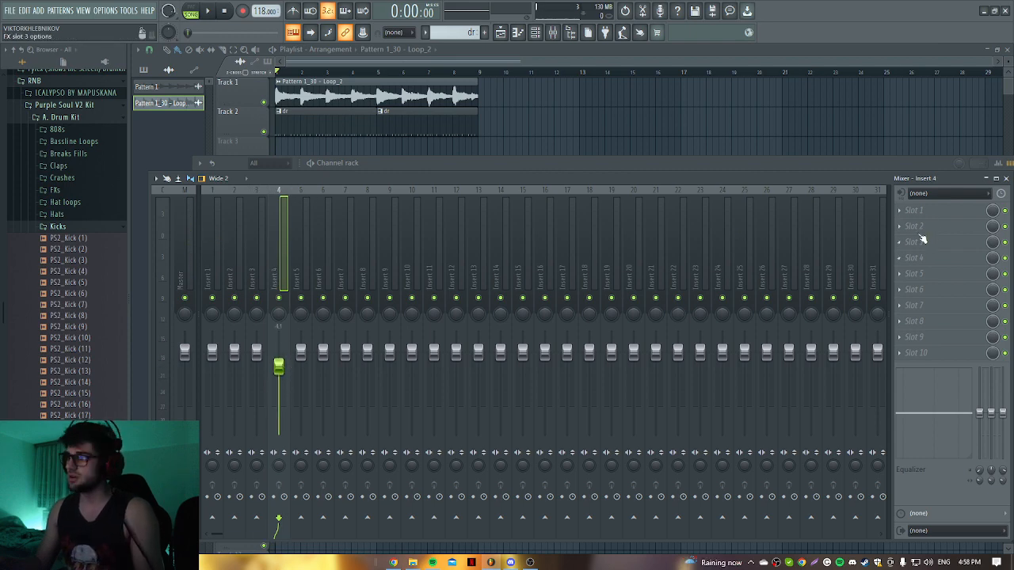
{"action": "left_click", "coordinate": [915, 211]}
{"action": "left_click", "coordinate": [768, 198]}
{"action": "key", "text": "space"}
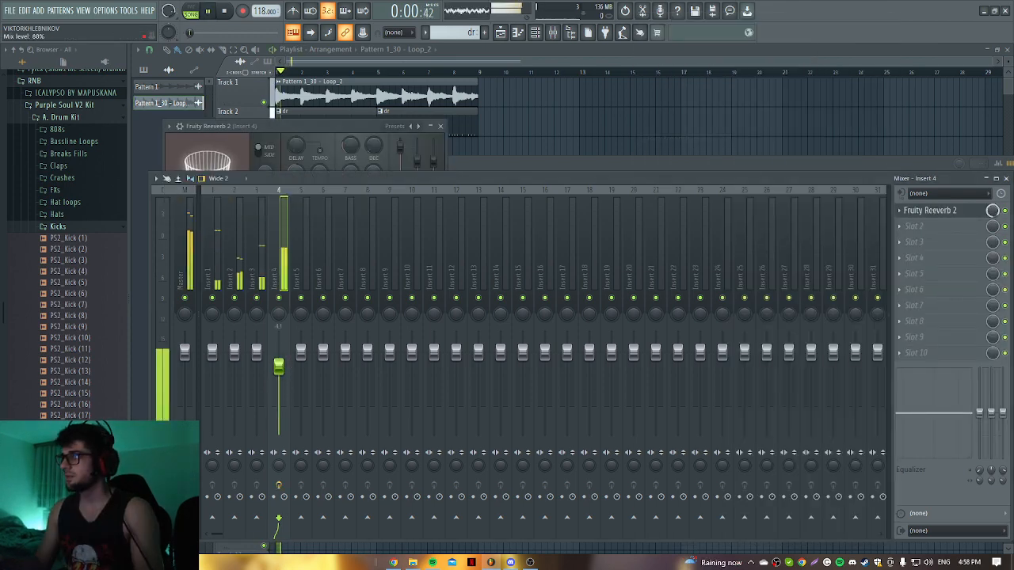
{"action": "key", "text": "space"}
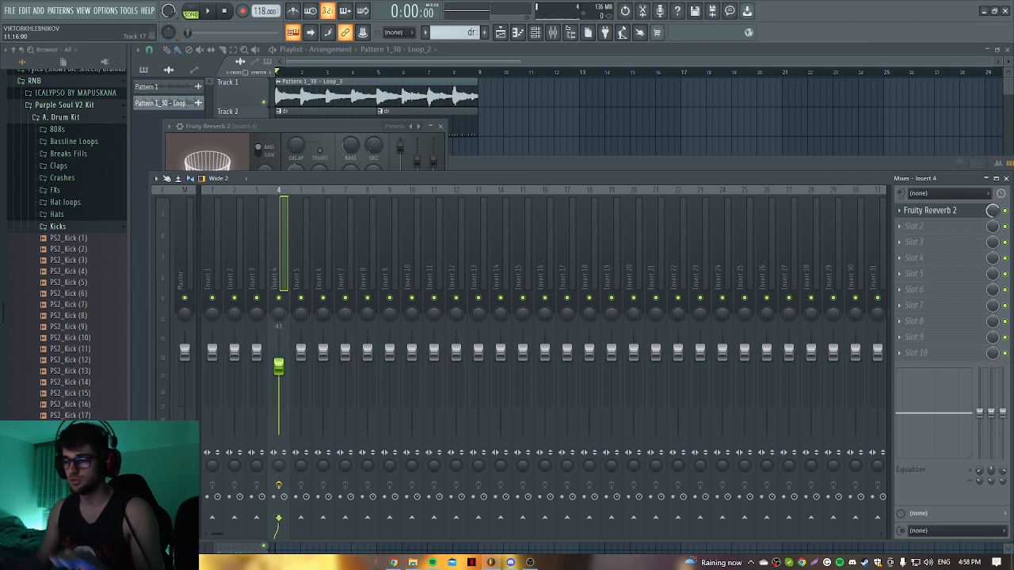
{"action": "left_click", "coordinate": [530, 562]}
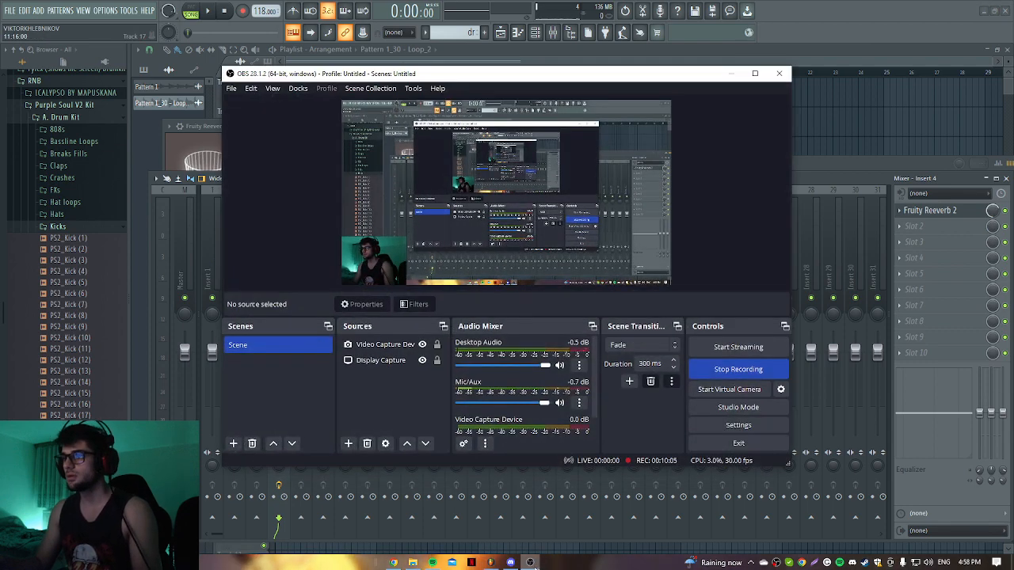
{"action": "left_click", "coordinate": [530, 562]}
Step: Reduce Insert 4's Fruity Reeverb 2 mix level to about 64% during playback, return to the channel rack, and stop
{"action": "key", "text": "space"}
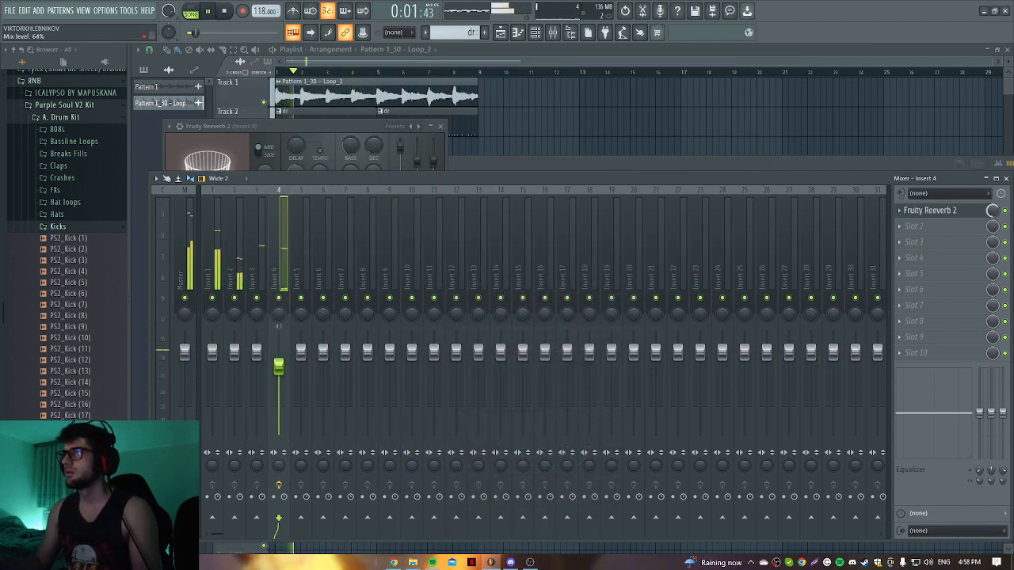
{"action": "key", "text": "F6"}
{"action": "key", "text": "space"}
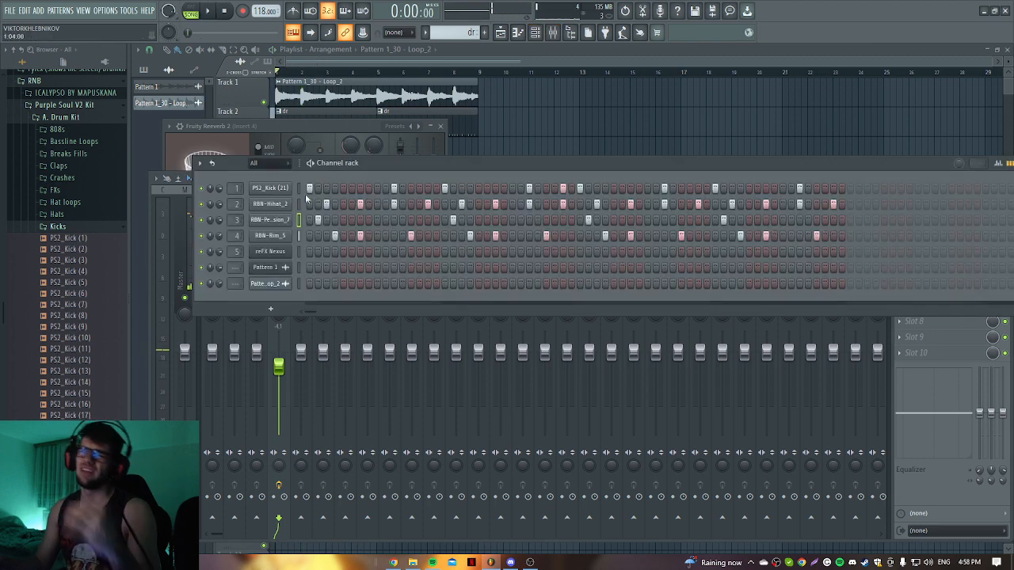
Step: Look through the Purple Soul V2 Kit's 808s and Bassline Loops folders and audition PS2_Bassline Loop (10)
{"action": "left_click", "coordinate": [60, 227]}
{"action": "scroll", "coordinate": [63, 229], "scroll_direction": "up", "scroll_amount": 2}
{"action": "left_click", "coordinate": [79, 196]}
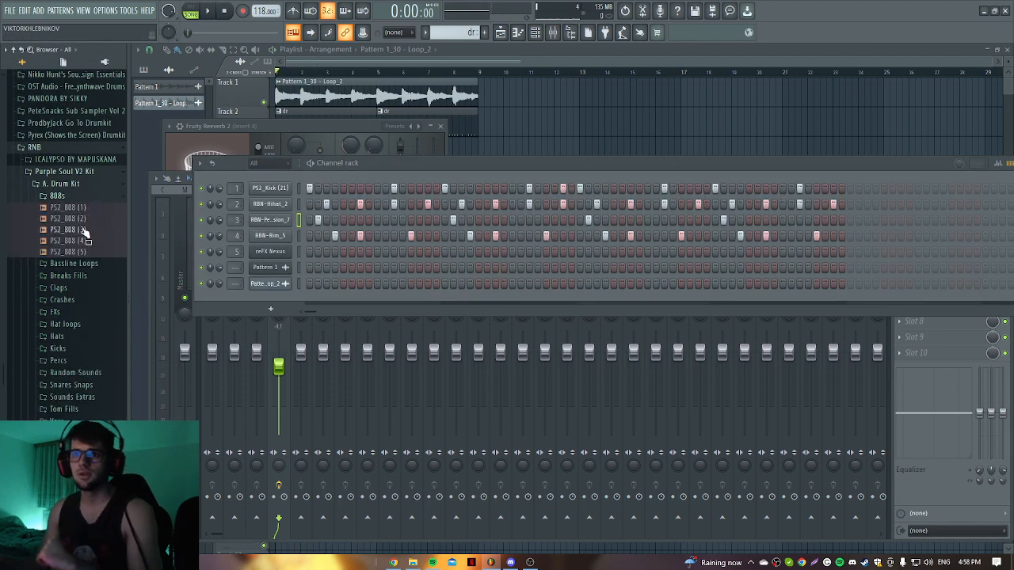
{"action": "left_click", "coordinate": [83, 198]}
{"action": "left_click", "coordinate": [83, 209]}
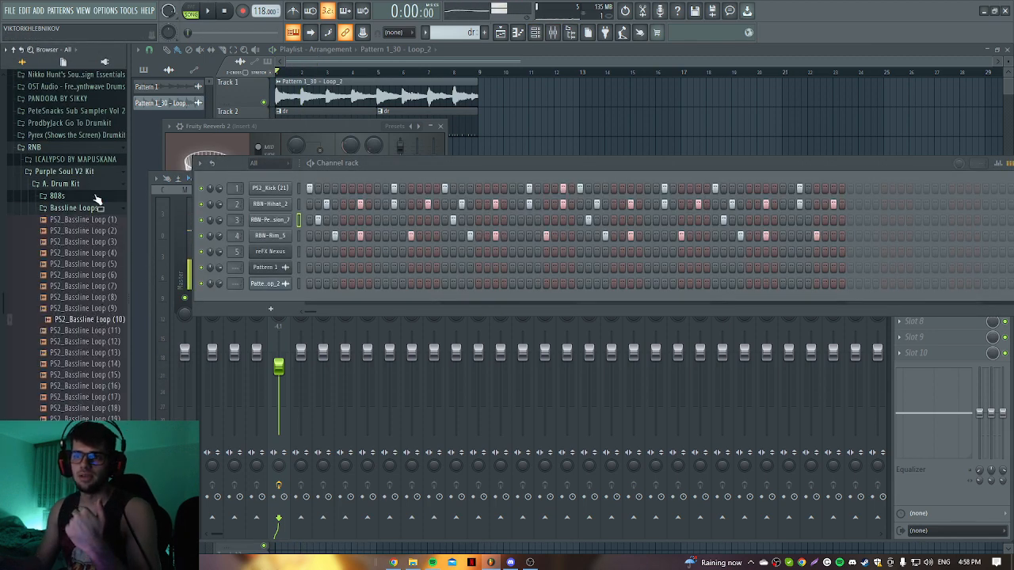
Step: Browse the drum kit list, revisit the Purple Soul V2 Kit's Bassline Loops, and collapse that folder and the RNB folder
{"action": "left_click", "coordinate": [83, 149]}
{"action": "scroll", "coordinate": [81, 230], "scroll_direction": "up", "scroll_amount": 2}
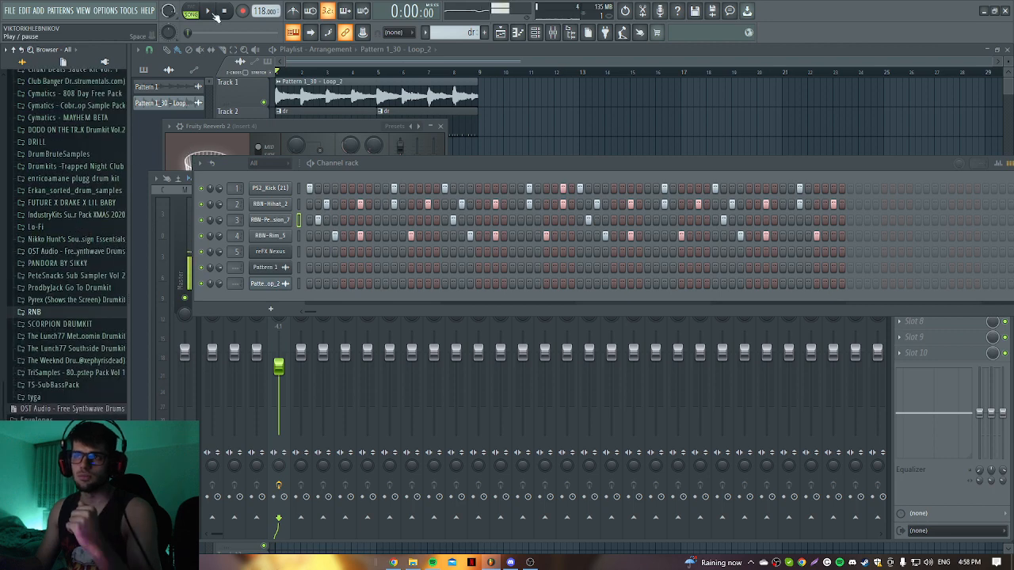
{"action": "scroll", "coordinate": [57, 229], "scroll_direction": "up", "scroll_amount": 3}
{"action": "scroll", "coordinate": [57, 228], "scroll_direction": "up", "scroll_amount": 4}
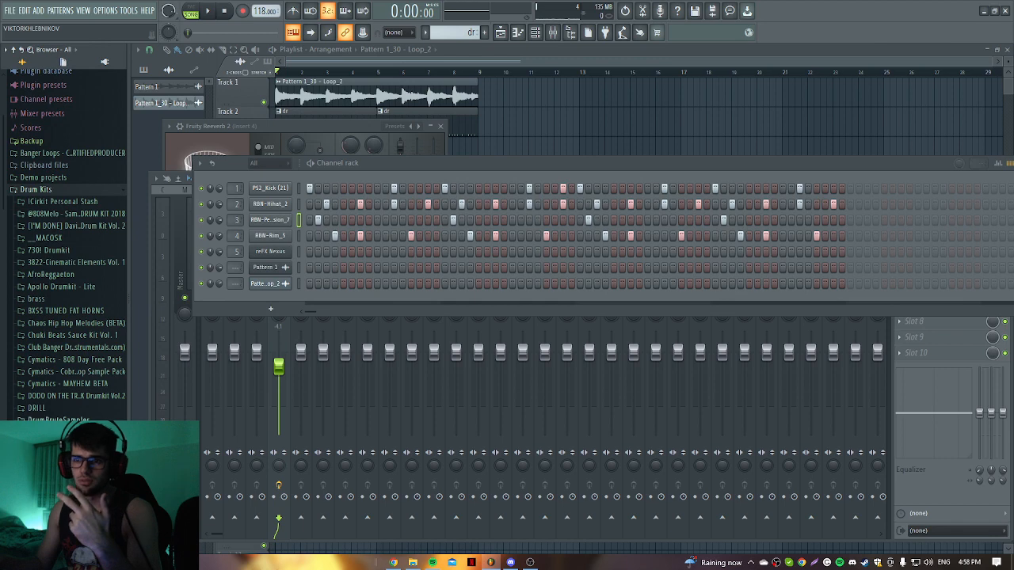
{"action": "scroll", "coordinate": [67, 238], "scroll_direction": "down", "scroll_amount": 4}
{"action": "scroll", "coordinate": [67, 238], "scroll_direction": "down", "scroll_amount": 5}
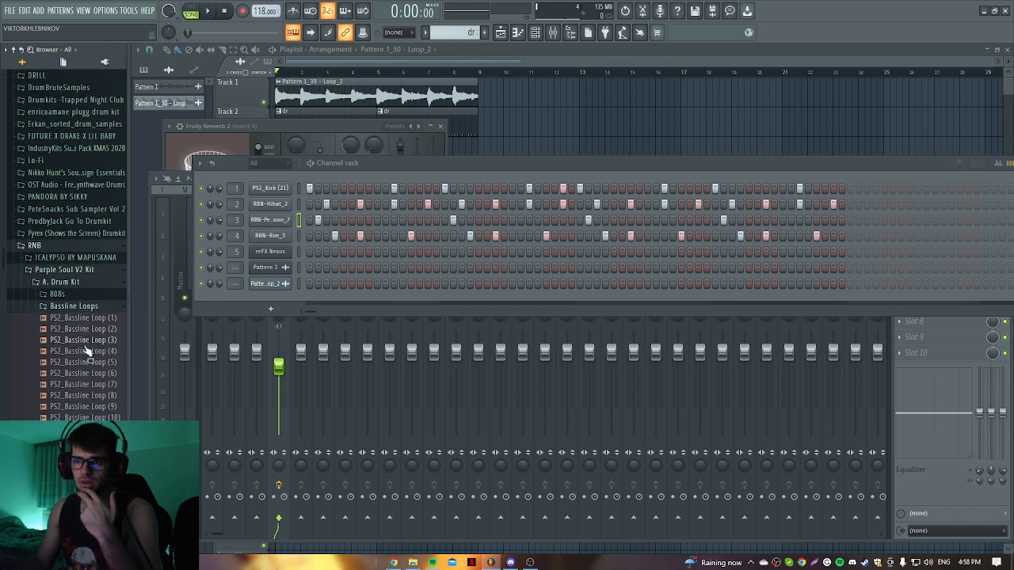
{"action": "left_click", "coordinate": [79, 307]}
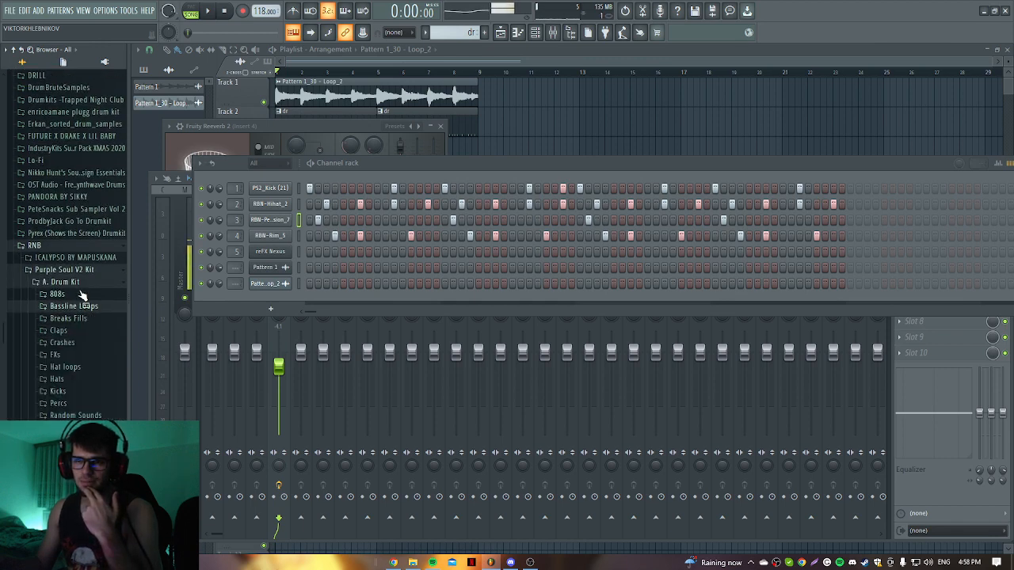
{"action": "left_click", "coordinate": [85, 247]}
Step: Look through the drum kit folders in the browser for a source of bass sounds
{"action": "scroll", "coordinate": [87, 247], "scroll_direction": "up", "scroll_amount": 2}
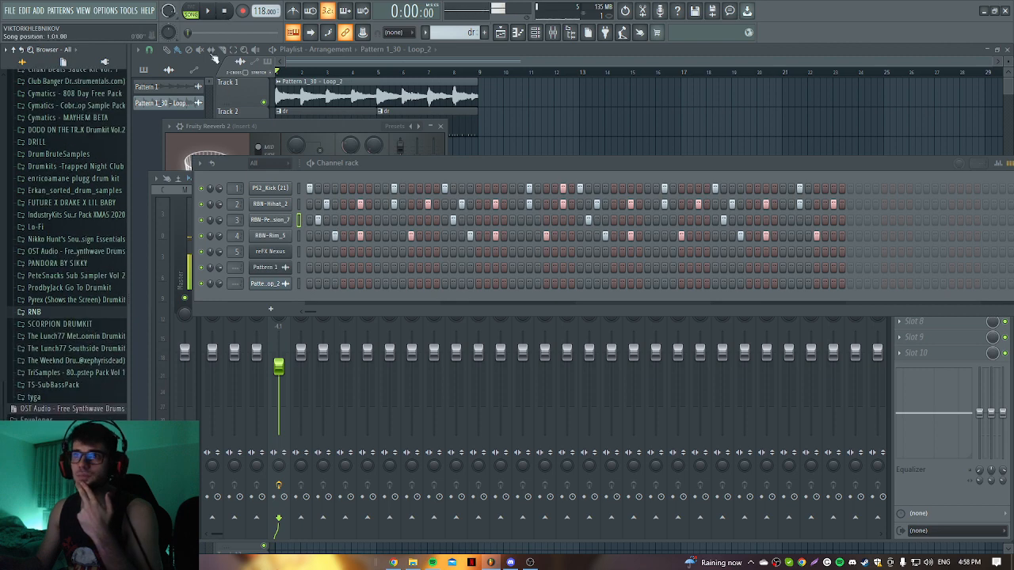
{"action": "scroll", "coordinate": [85, 250], "scroll_direction": "up", "scroll_amount": 8}
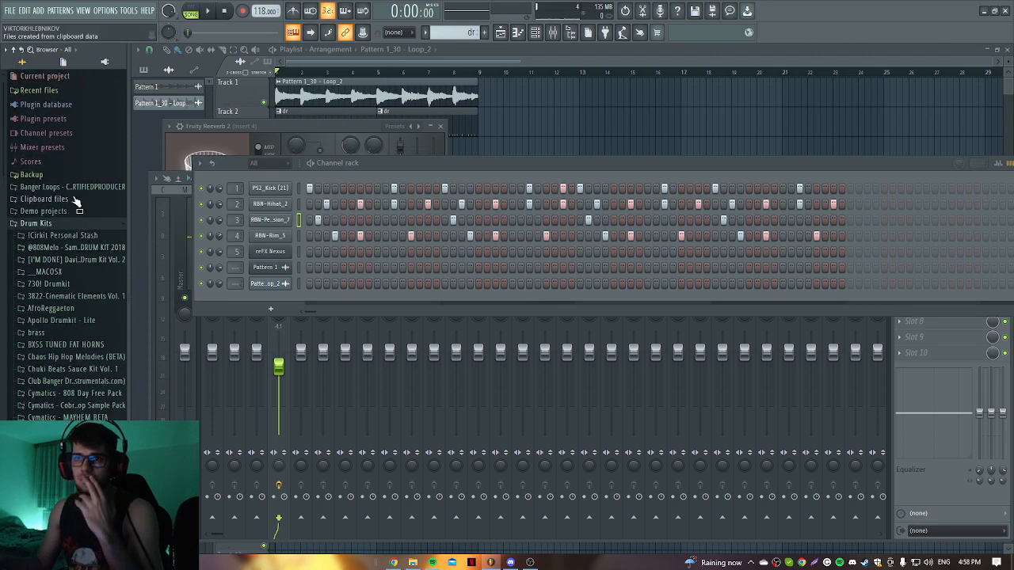
{"action": "scroll", "coordinate": [71, 317], "scroll_direction": "down", "scroll_amount": 7}
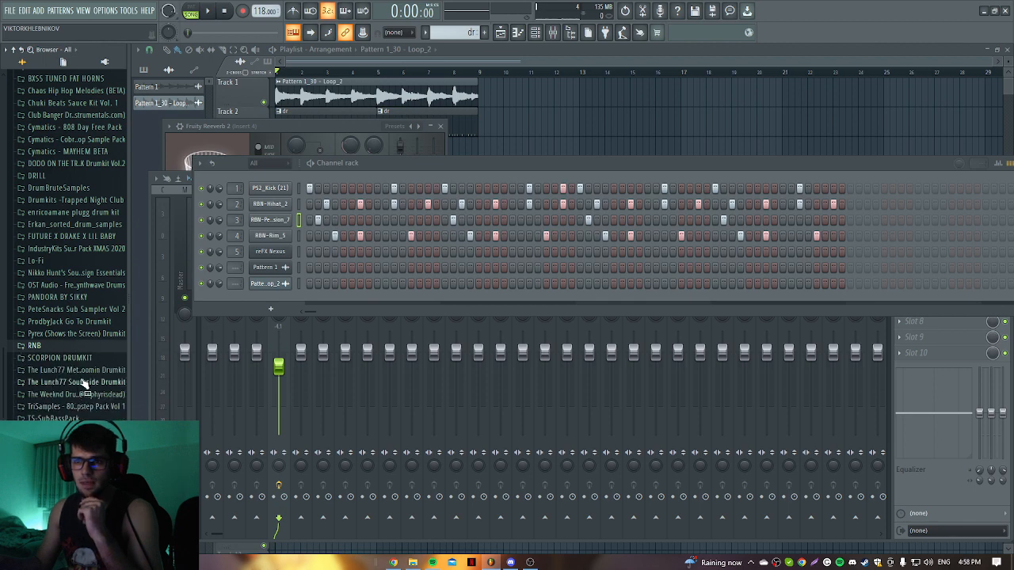
{"action": "scroll", "coordinate": [77, 325], "scroll_direction": "down", "scroll_amount": 5}
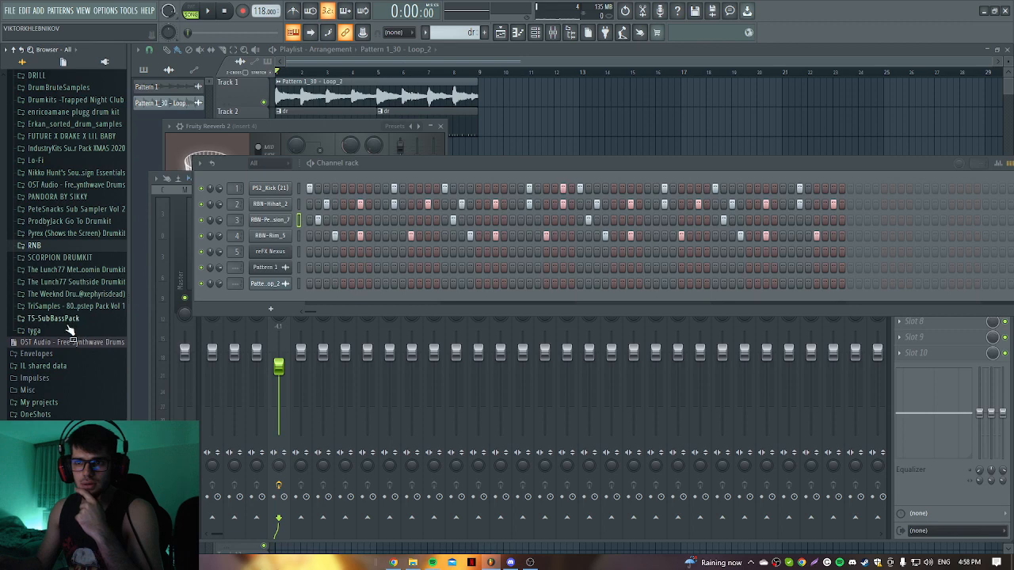
{"action": "scroll", "coordinate": [78, 311], "scroll_direction": "up", "scroll_amount": 3}
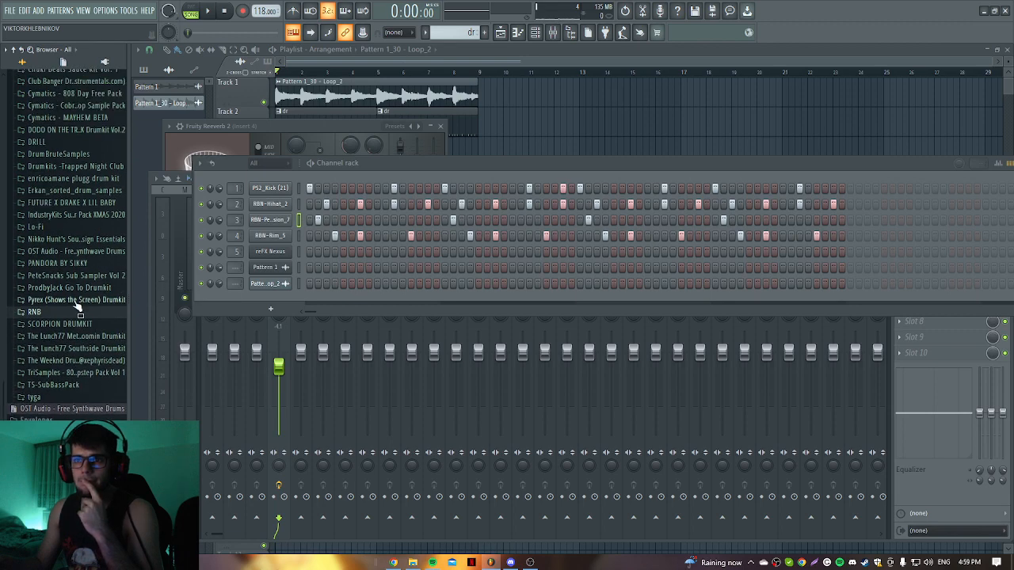
{"action": "scroll", "coordinate": [77, 311], "scroll_direction": "up", "scroll_amount": 8}
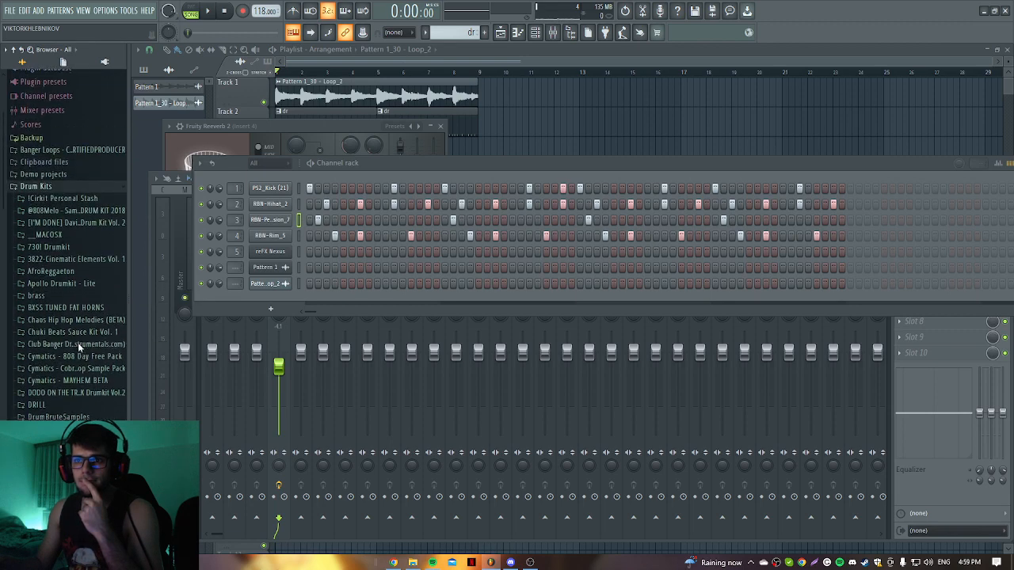
{"action": "left_click", "coordinate": [44, 192]}
{"action": "left_click", "coordinate": [63, 225]}
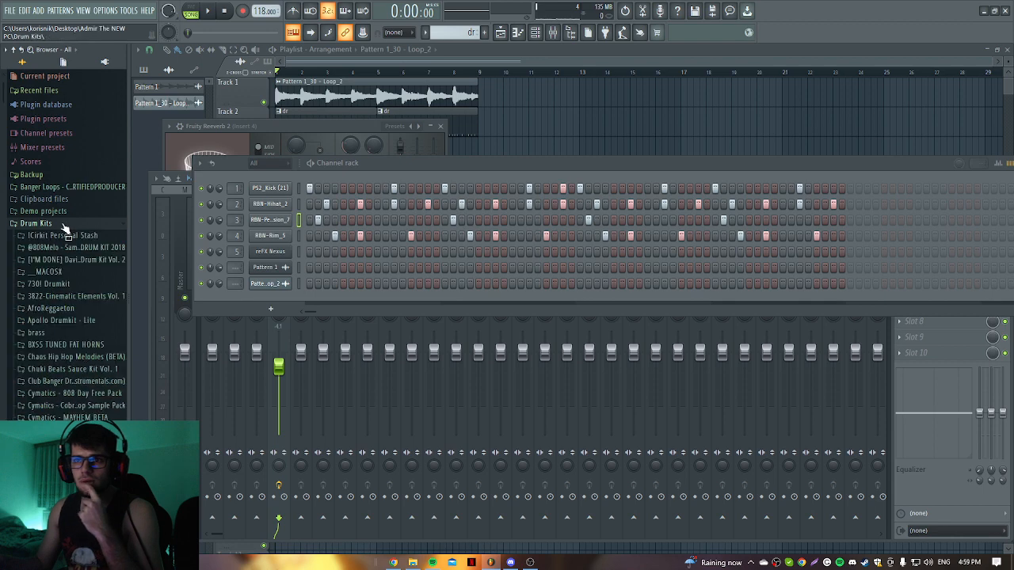
{"action": "scroll", "coordinate": [77, 323], "scroll_direction": "down", "scroll_amount": 8}
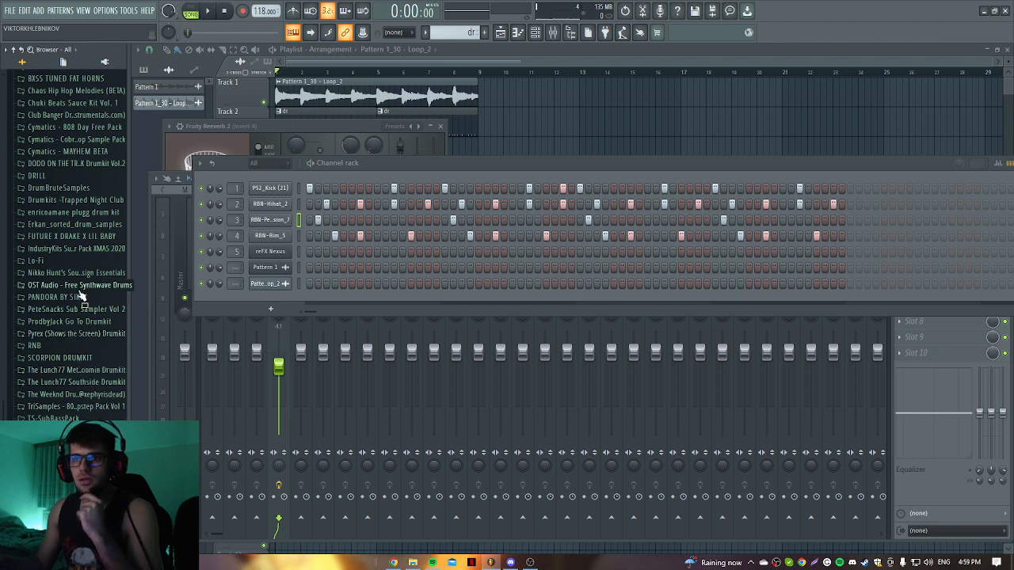
{"action": "scroll", "coordinate": [95, 279], "scroll_direction": "up", "scroll_amount": 4}
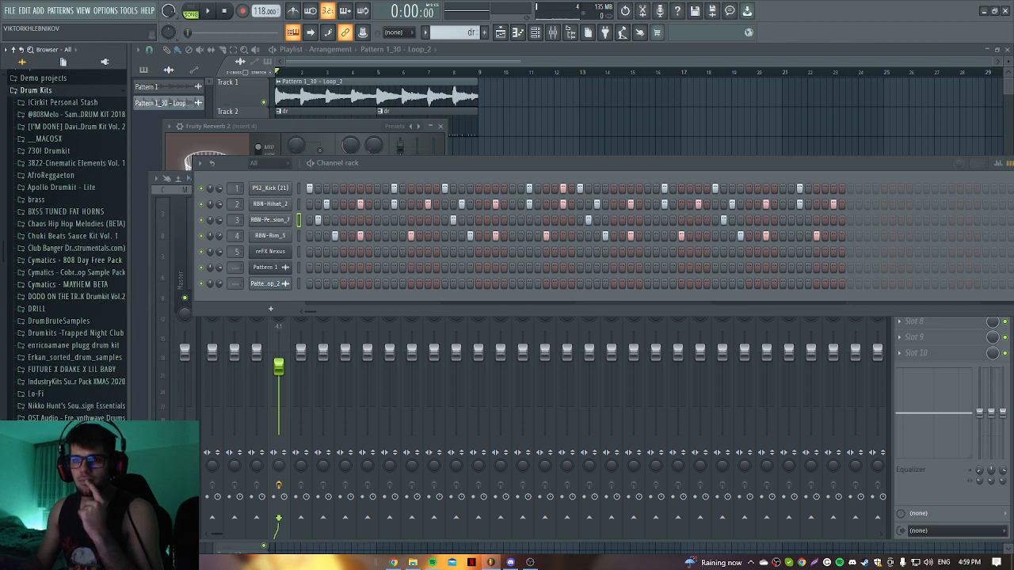
Step: Play the beat while scanning the drum kit list down to the RNB folder
{"action": "key", "text": "space"}
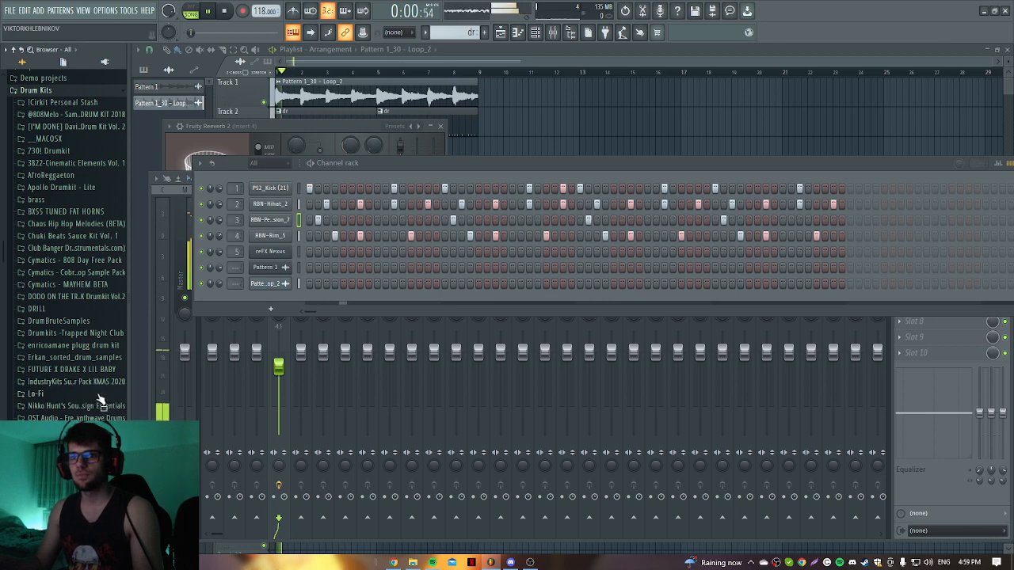
{"action": "scroll", "coordinate": [103, 389], "scroll_direction": "up", "scroll_amount": 2}
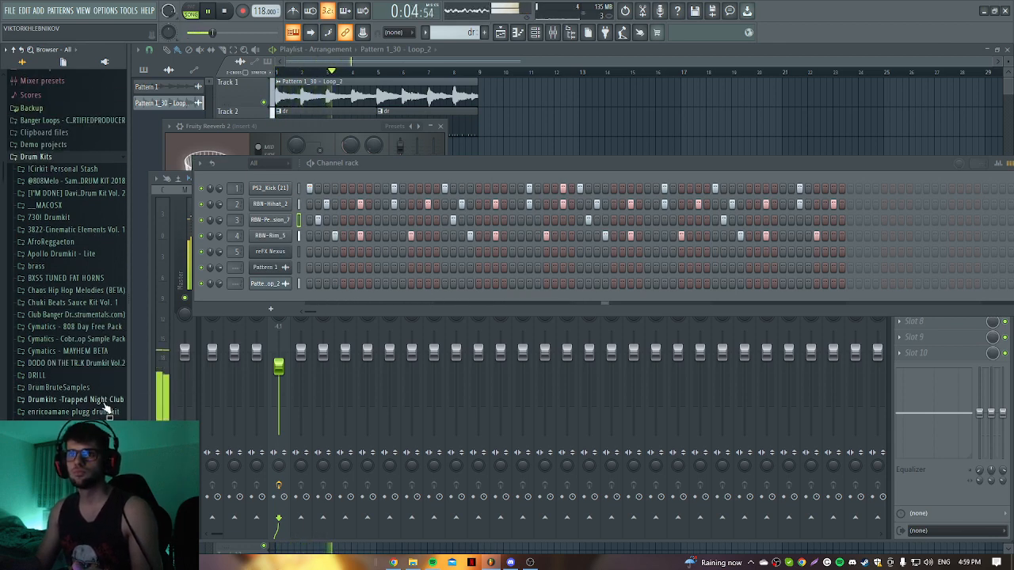
{"action": "scroll", "coordinate": [107, 402], "scroll_direction": "down", "scroll_amount": 7}
{"action": "scroll", "coordinate": [107, 390], "scroll_direction": "down", "scroll_amount": 1}
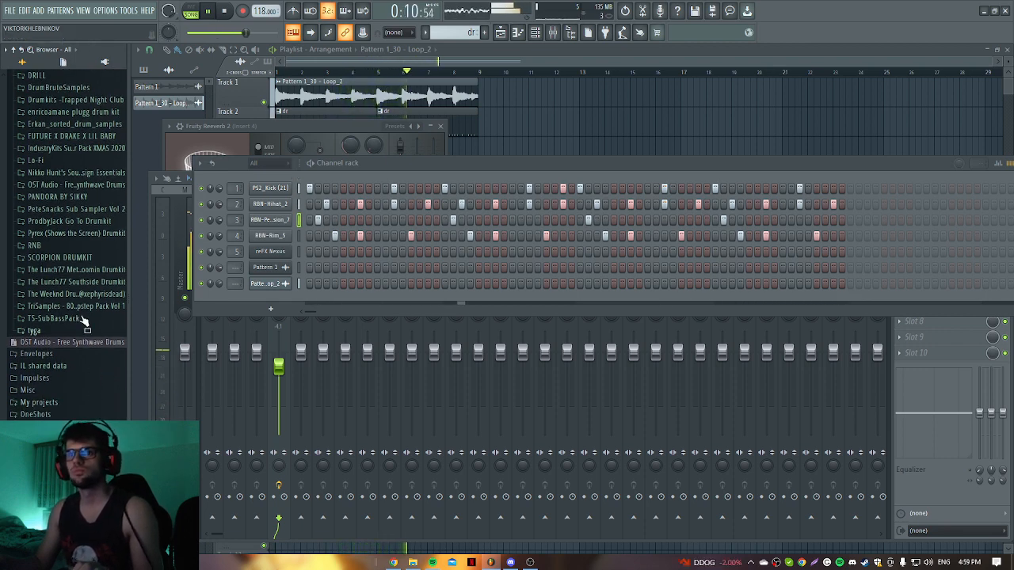
Step: Audition the PS2_808 samples in the RNB folder's Purple Soul V2 Kit, both alone and against the playing beat
{"action": "left_click", "coordinate": [34, 245]}
{"action": "key", "text": "space"}
{"action": "left_click", "coordinate": [97, 270]}
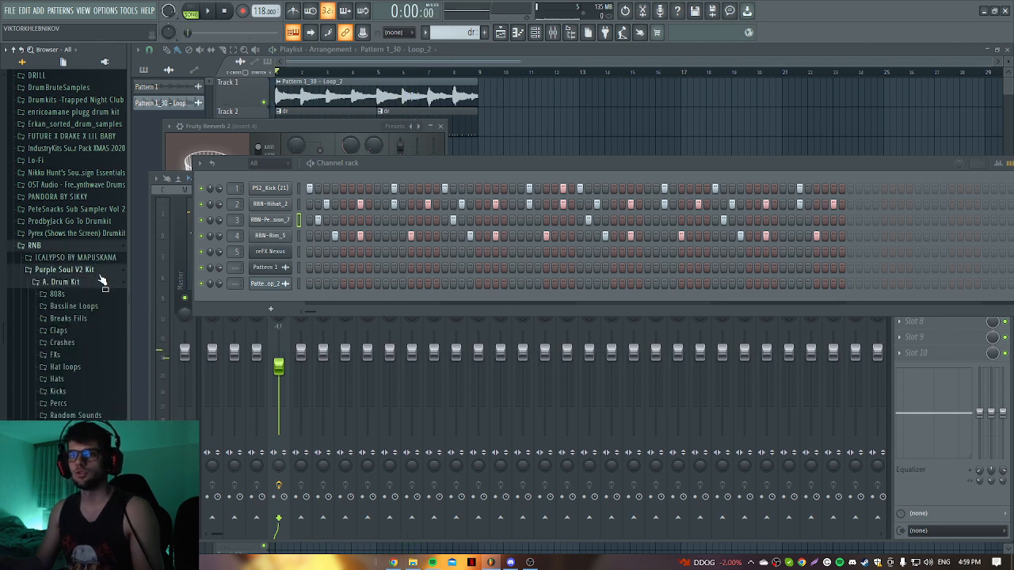
{"action": "left_click", "coordinate": [99, 295]}
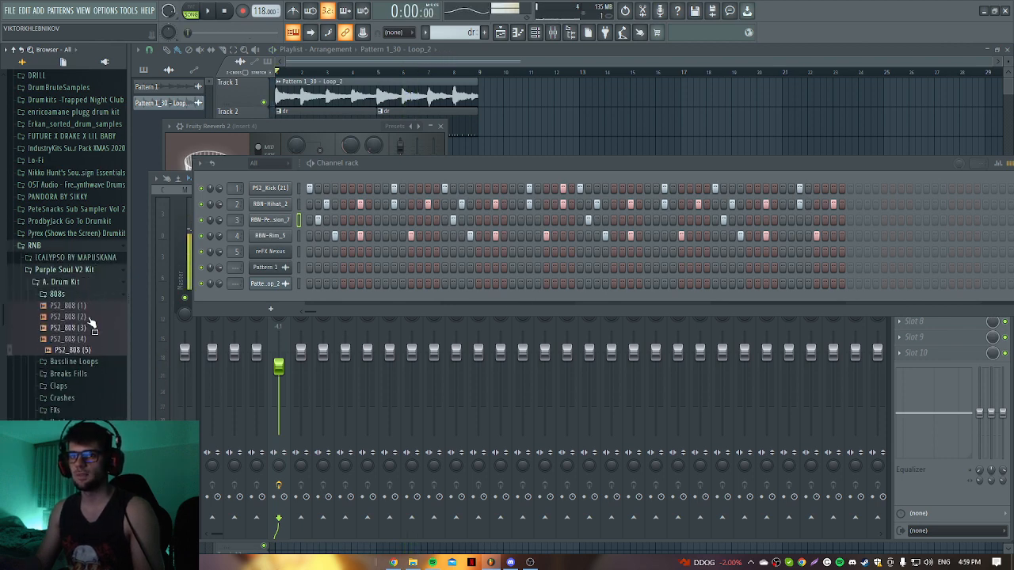
{"action": "left_click", "coordinate": [83, 270]}
{"action": "left_click", "coordinate": [86, 270]}
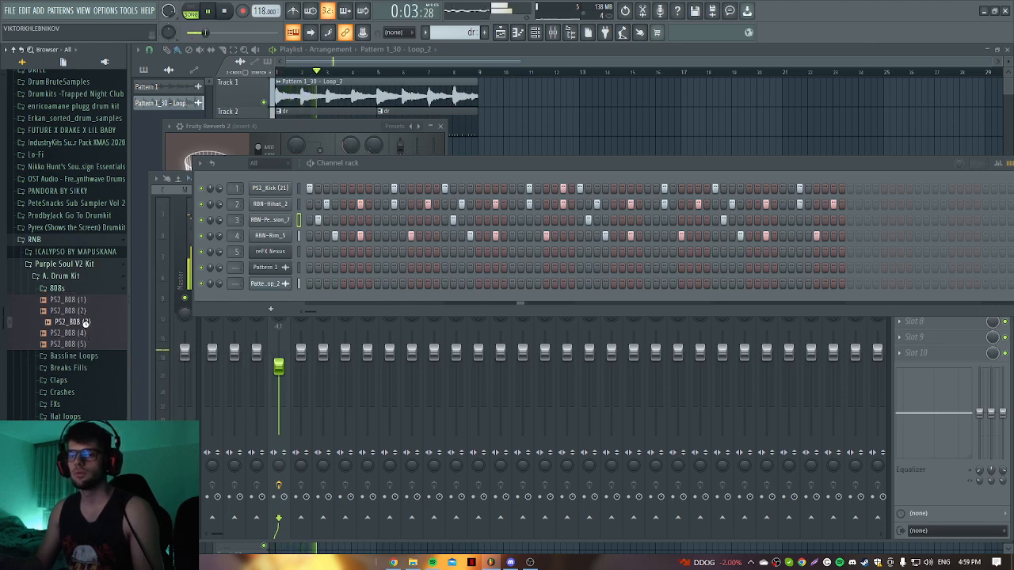
{"action": "left_click", "coordinate": [88, 269]}
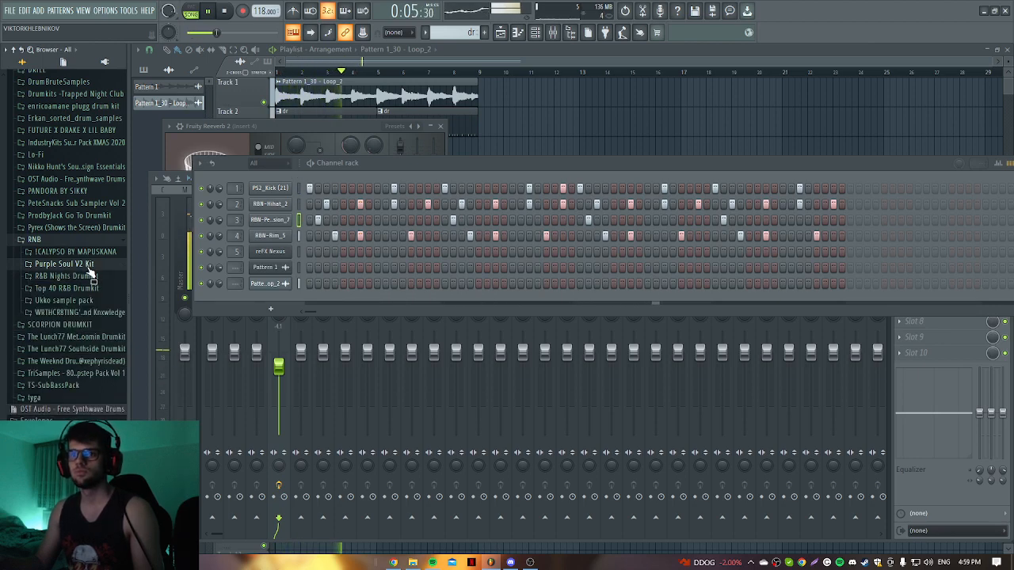
Step: Check the Basslines folder of the Purple Soul V2 Kit's B. MIDI Kit, then collapse the MIDI kit
{"action": "left_click", "coordinate": [88, 268]}
{"action": "left_click", "coordinate": [90, 279]}
{"action": "left_click", "coordinate": [89, 290]}
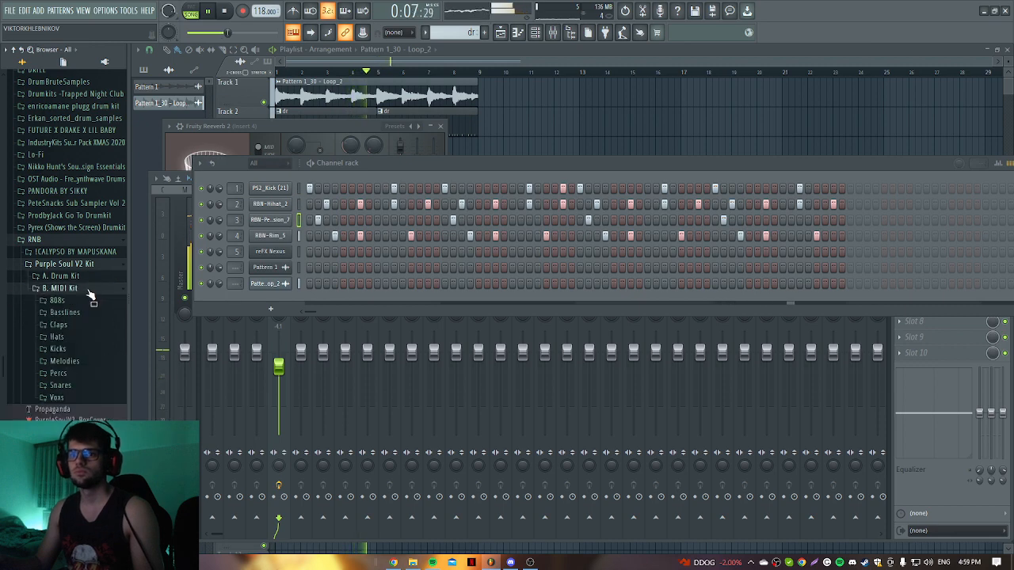
{"action": "left_click", "coordinate": [83, 316]}
{"action": "left_click", "coordinate": [86, 290]}
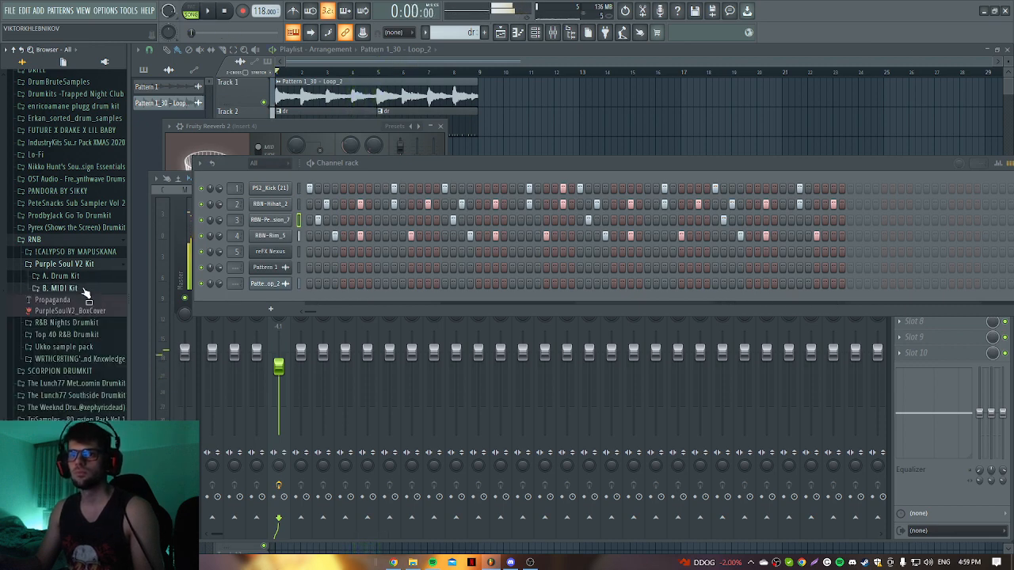
Step: Add PS2_808 (4) from the 808s folder as a new channel and detect its sample's pitch in Edison
{"action": "left_click", "coordinate": [87, 279]}
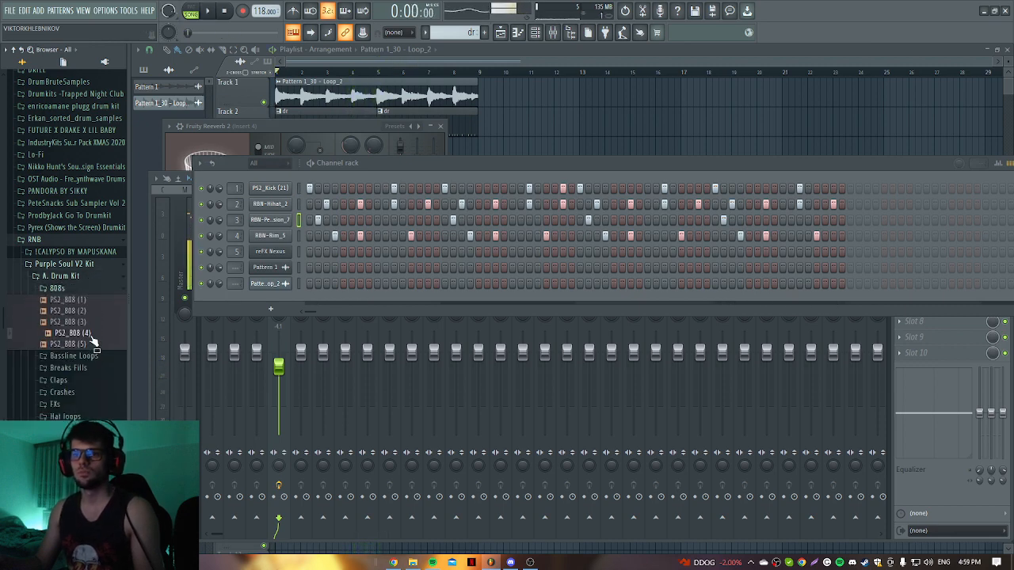
{"action": "left_click_drag", "start_coordinate": [278, 308], "coordinate": [275, 296]}
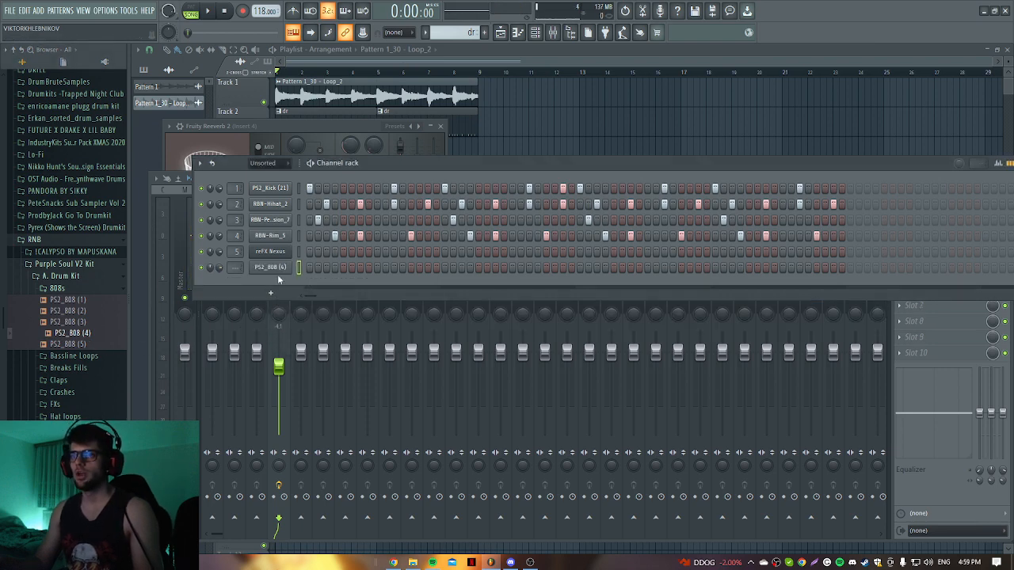
{"action": "left_click", "coordinate": [270, 267]}
{"action": "right_click", "coordinate": [346, 324]}
{"action": "left_click", "coordinate": [314, 294]}
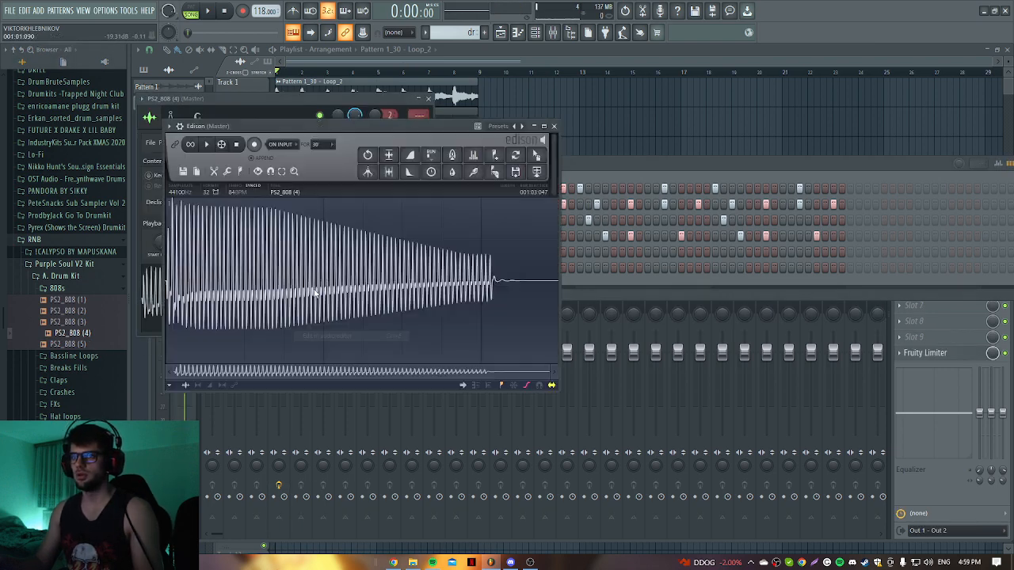
{"action": "left_click", "coordinate": [263, 178]}
{"action": "left_click", "coordinate": [294, 316]}
{"action": "left_click", "coordinate": [665, 183]}
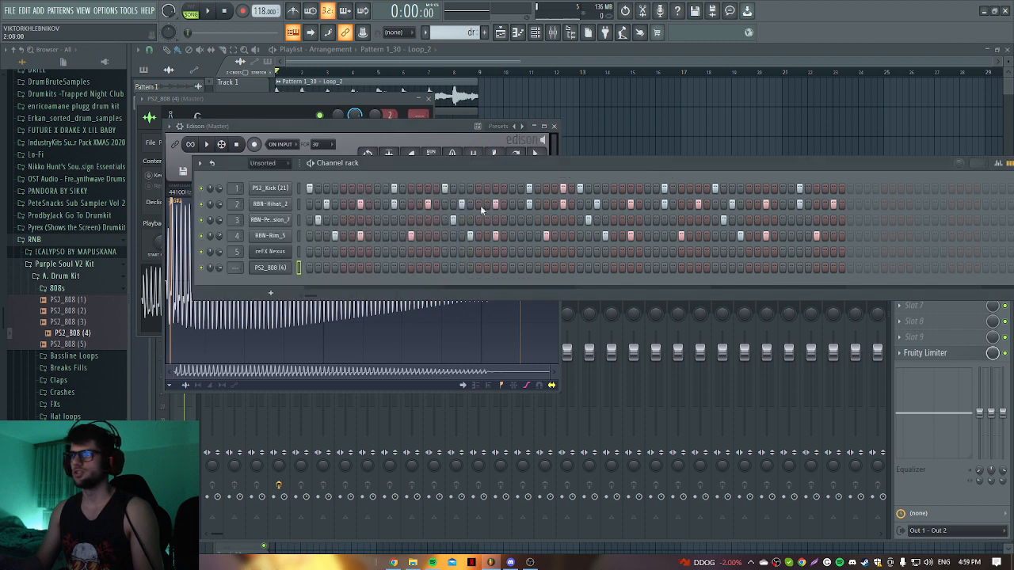
Step: Reopen the PS2_808 (4) sample in Edison, repeat the pitch detection, and close Edison
{"action": "left_click", "coordinate": [270, 269]}
{"action": "left_click", "coordinate": [173, 118]}
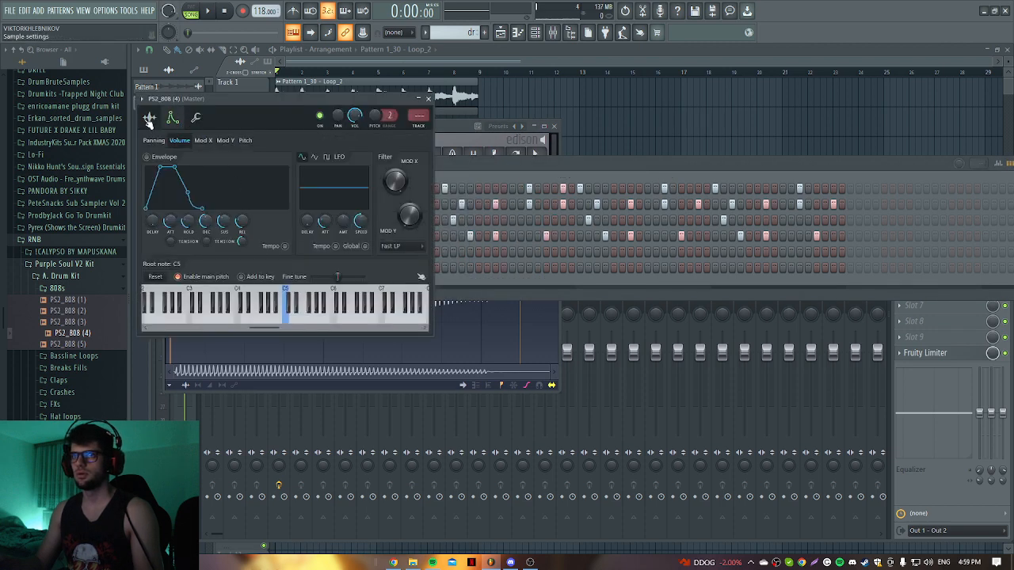
{"action": "left_click", "coordinate": [149, 119]}
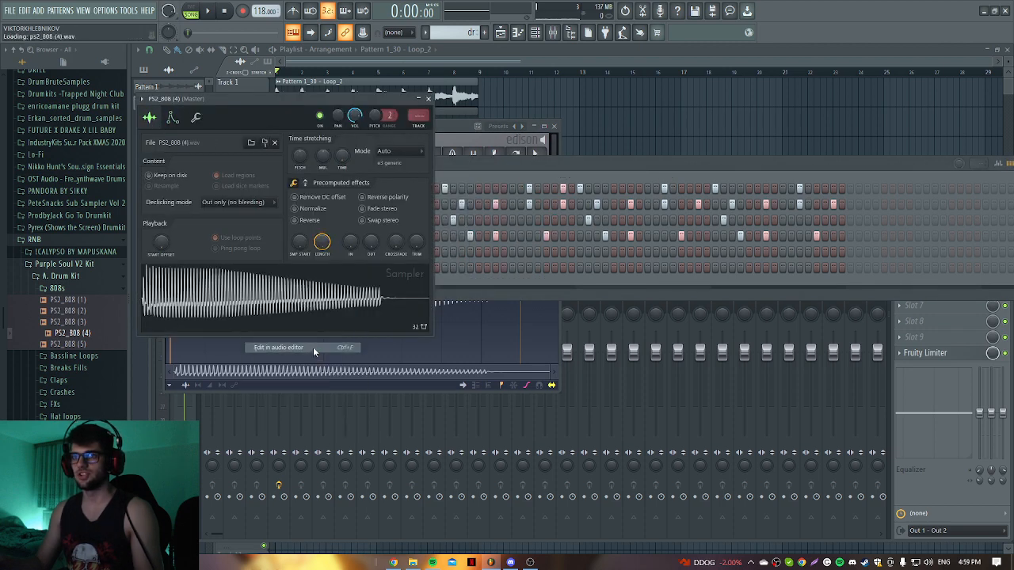
{"action": "left_click", "coordinate": [312, 347]}
{"action": "left_click", "coordinate": [240, 171]}
{"action": "left_click", "coordinate": [290, 320]}
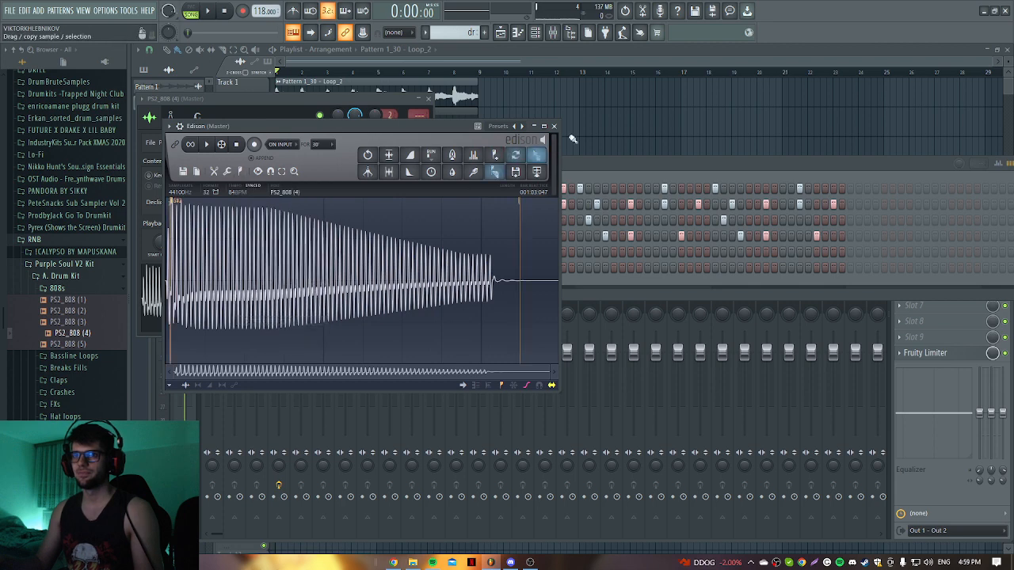
{"action": "left_click", "coordinate": [554, 129]}
Step: Set the PS2_808 (4) channel's root note to G#5 and make the channel cut itself
{"action": "left_click", "coordinate": [172, 117]}
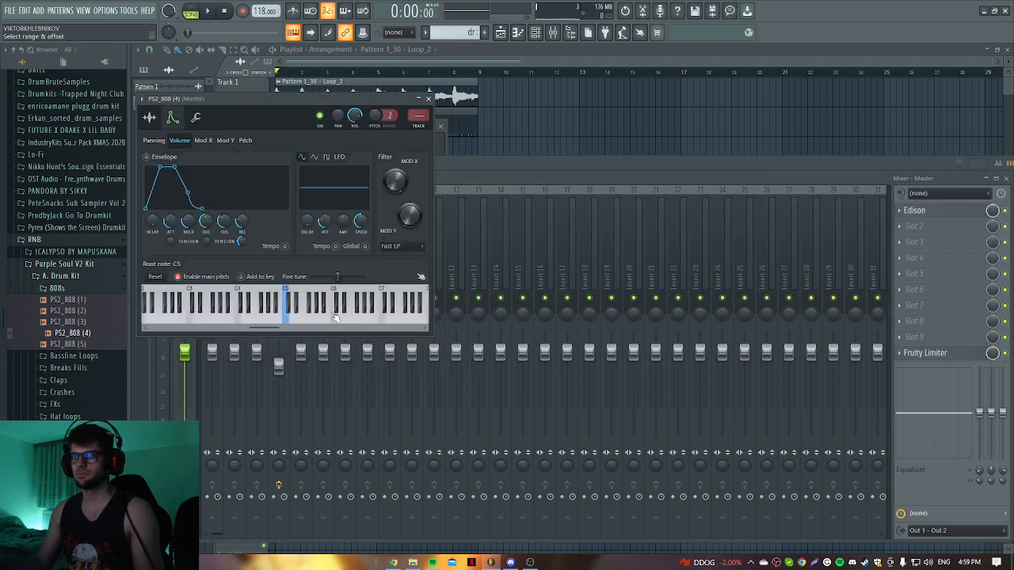
{"action": "left_click", "coordinate": [542, 32]}
{"action": "right_click", "coordinate": [285, 269]}
{"action": "left_click", "coordinate": [324, 335]}
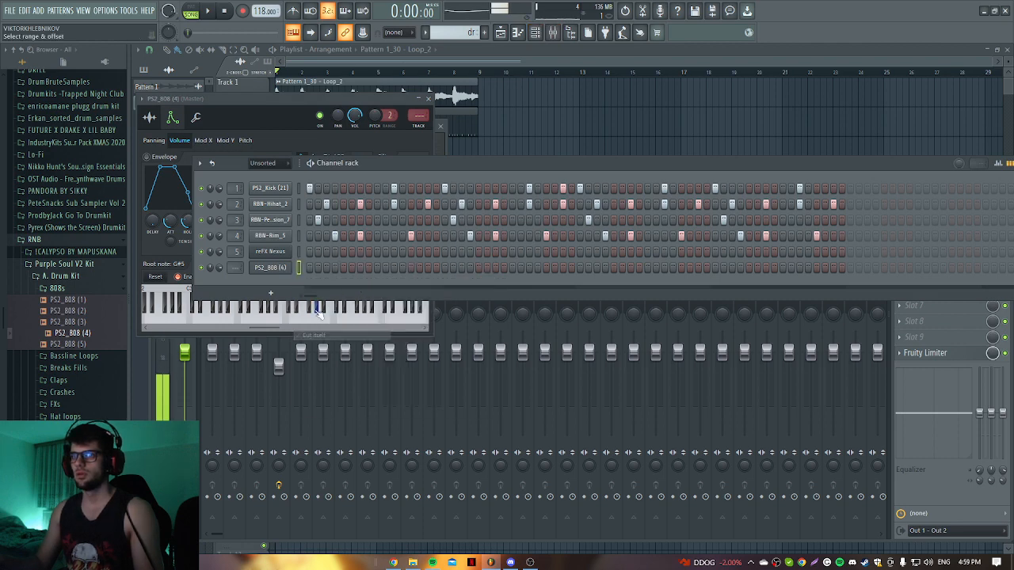
Step: In the PS2_808 (4) piano roll, draw a B4 note about half a bar long at bar 1 and a matching A4 at bar 3
{"action": "right_click", "coordinate": [282, 270]}
{"action": "left_click", "coordinate": [325, 266]}
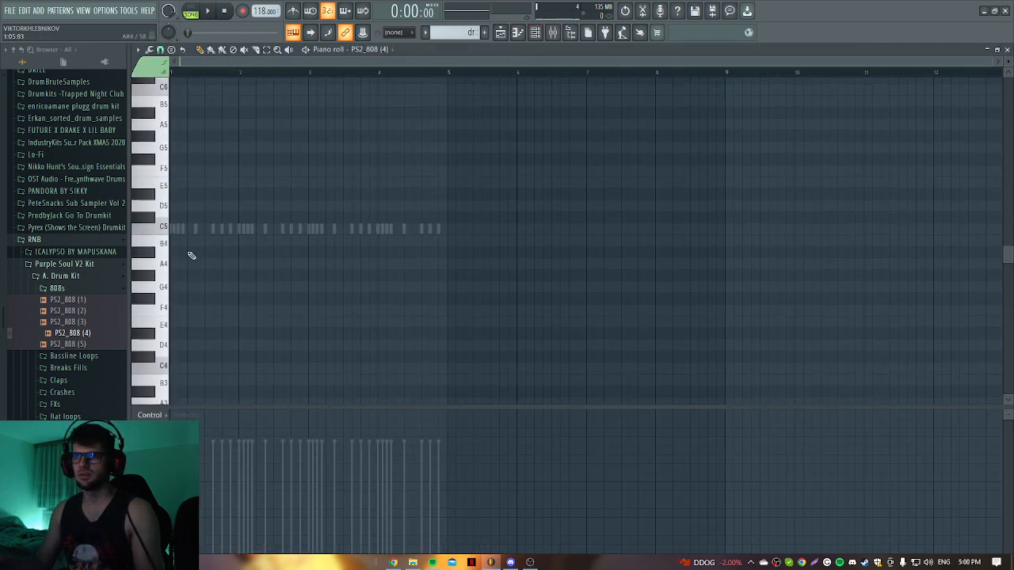
{"action": "left_click_drag", "start_coordinate": [172, 242], "coordinate": [204, 241]}
{"action": "key", "text": "space"}
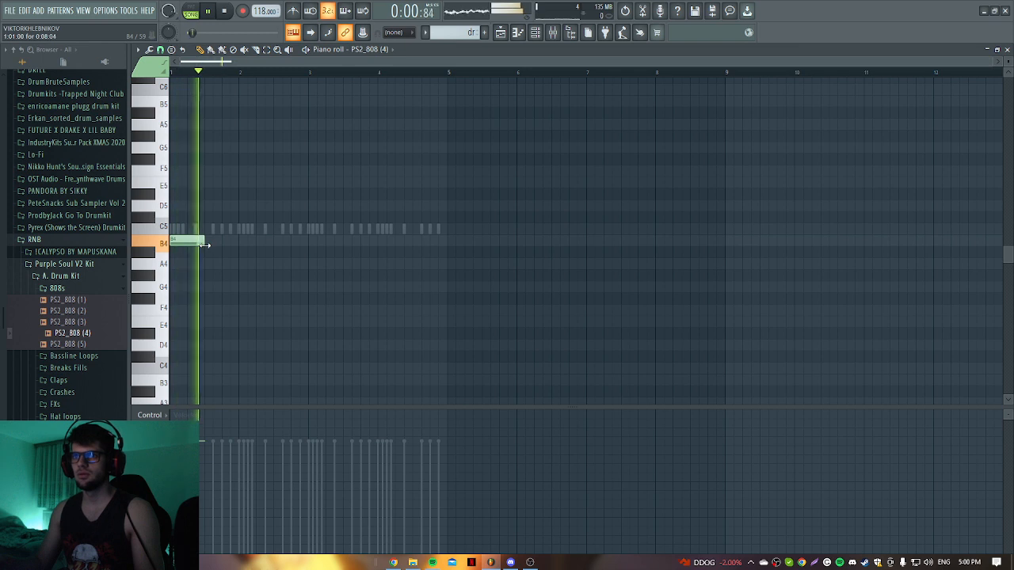
{"action": "left_click", "coordinate": [312, 263]}
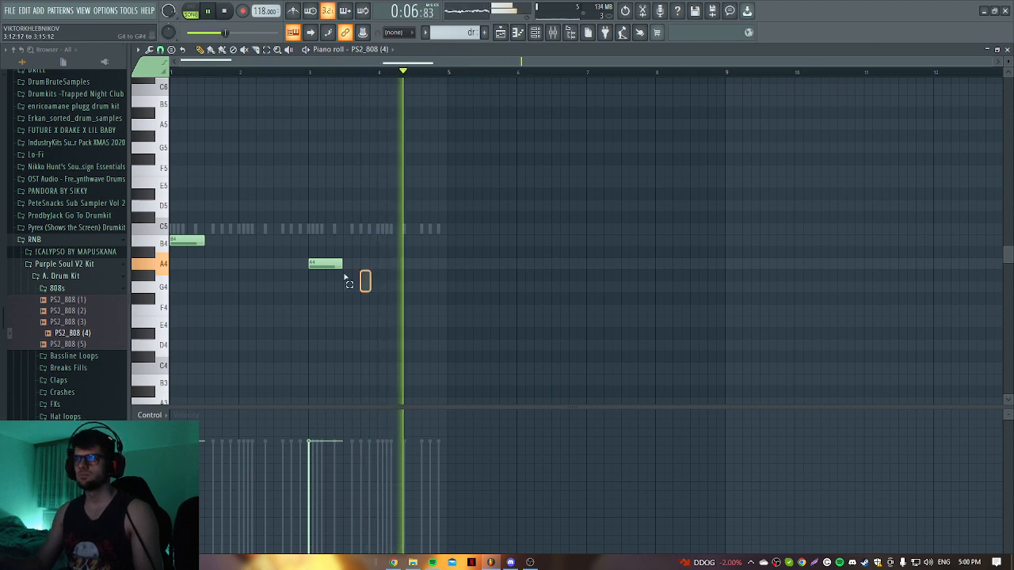
Step: Lower the PS2_808 (4) channel volume to 60% during playback, stop, and remove the A4 note at bar 3
{"action": "key", "text": "ctrl+a"}
{"action": "left_click", "coordinate": [536, 32]}
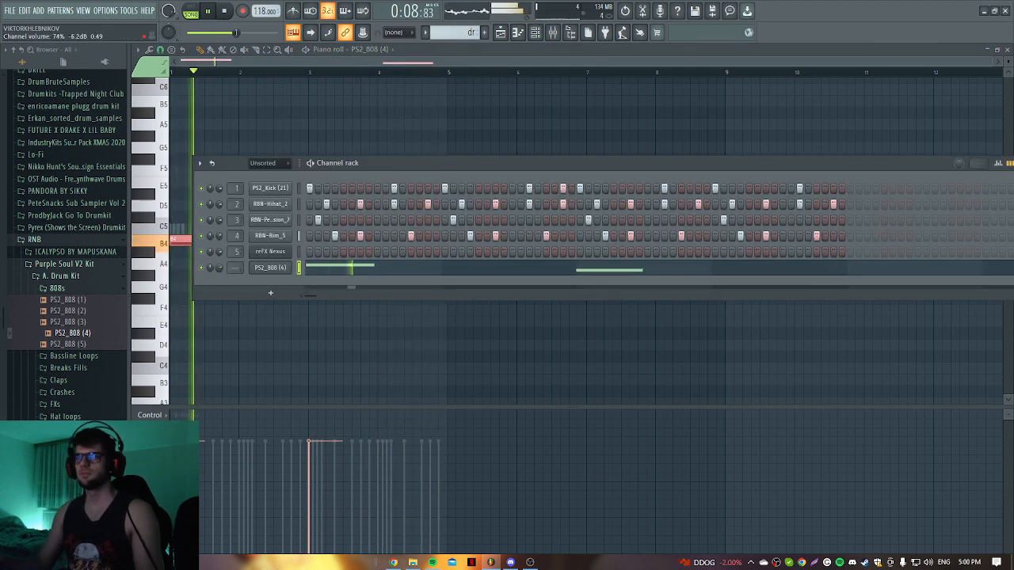
{"action": "key", "text": "space"}
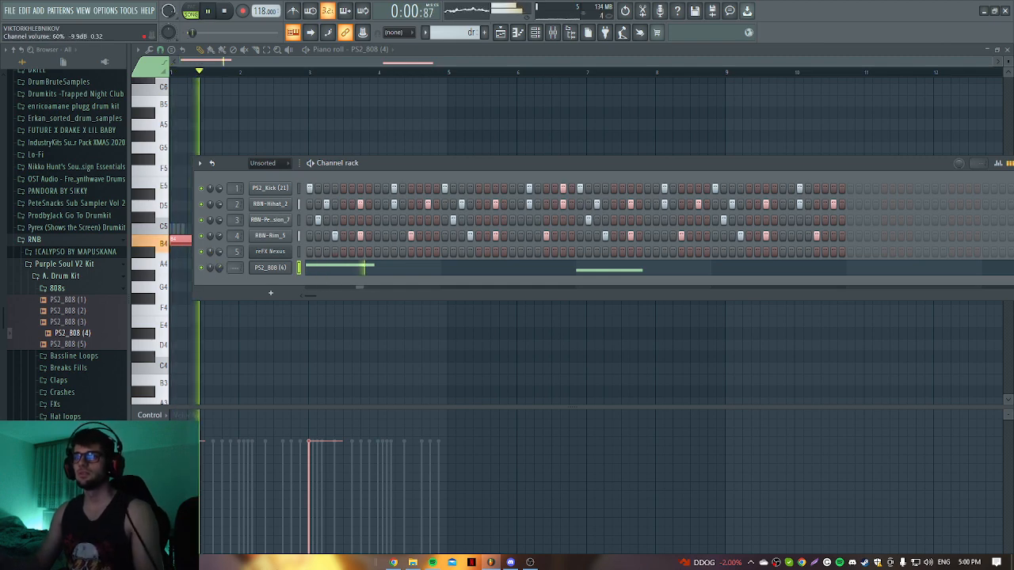
{"action": "left_click", "coordinate": [238, 344]}
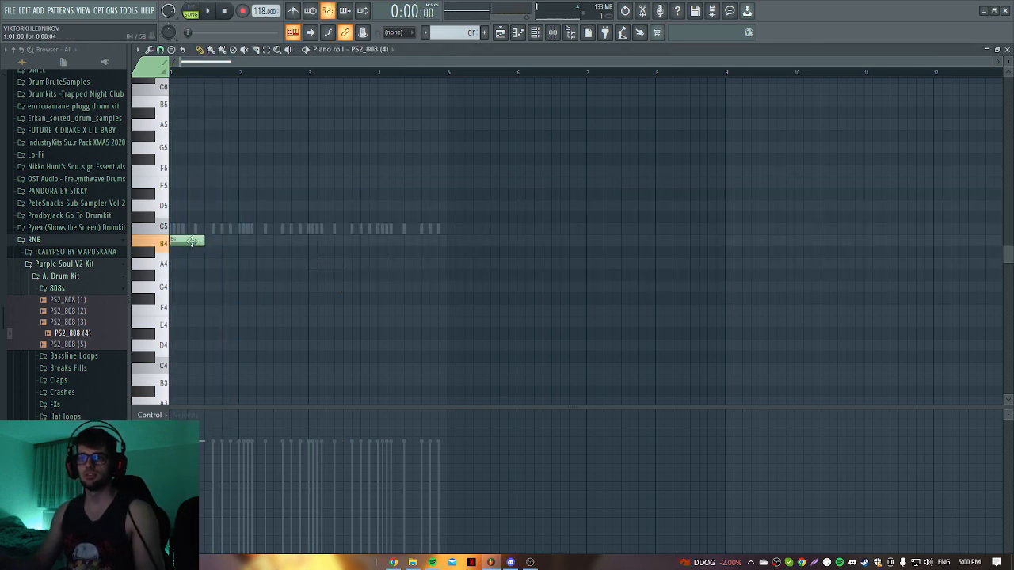
Step: Duplicate the opening B4 note into a row of eight back-to-back notes filling about four bars
{"action": "left_click_drag", "start_coordinate": [185, 242], "coordinate": [250, 244], "text": "shift"}
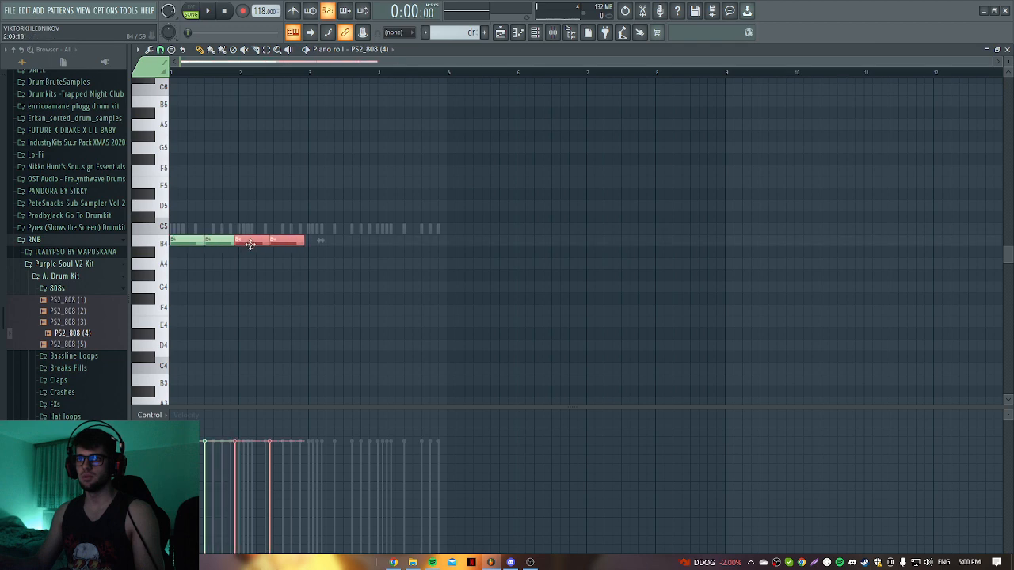
{"action": "left_click_drag", "start_coordinate": [308, 282], "coordinate": [168, 234], "text": "ctrl"}
{"action": "key", "text": "ctrl+b"}
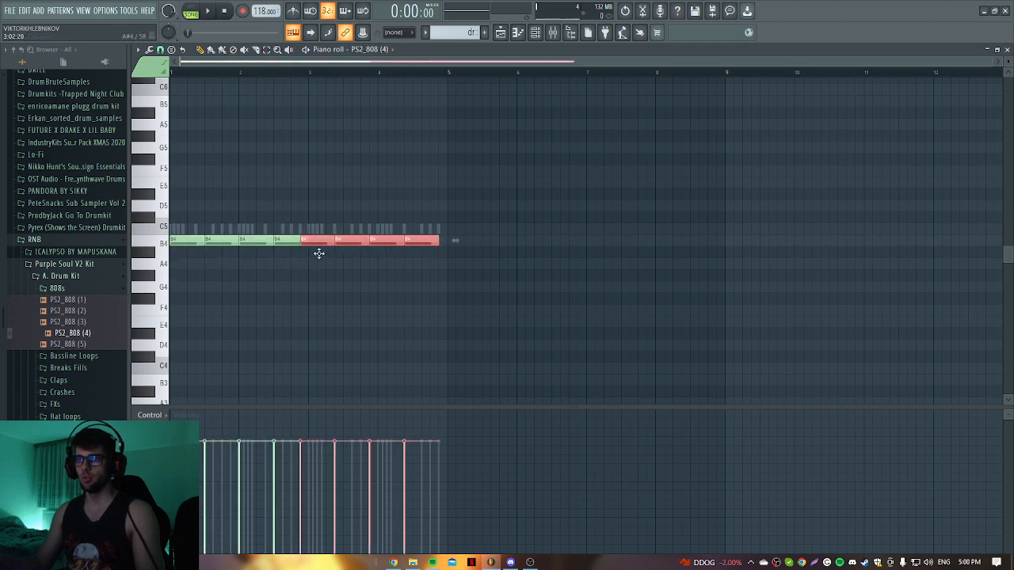
Step: Shift the last four B4 notes to start at bar 3 so the row fills exactly four bars, and start playback
{"action": "left_click_drag", "start_coordinate": [327, 254], "coordinate": [323, 251], "text": "shift"}
{"action": "left_click", "coordinate": [356, 297], "text": "ctrl"}
{"action": "key", "text": "space"}
{"action": "left_click", "coordinate": [535, 34]}
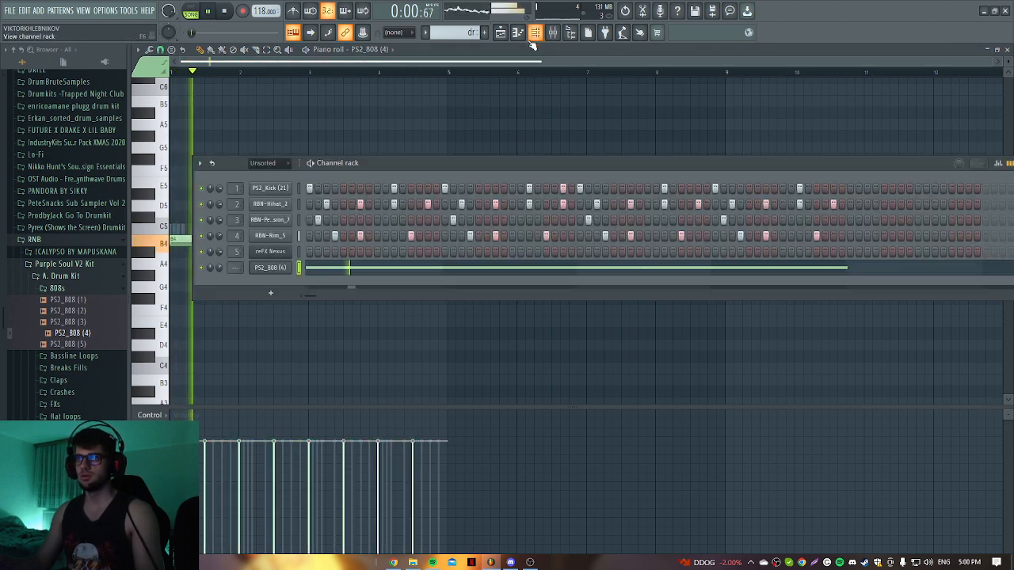
{"action": "key", "text": "F6"}
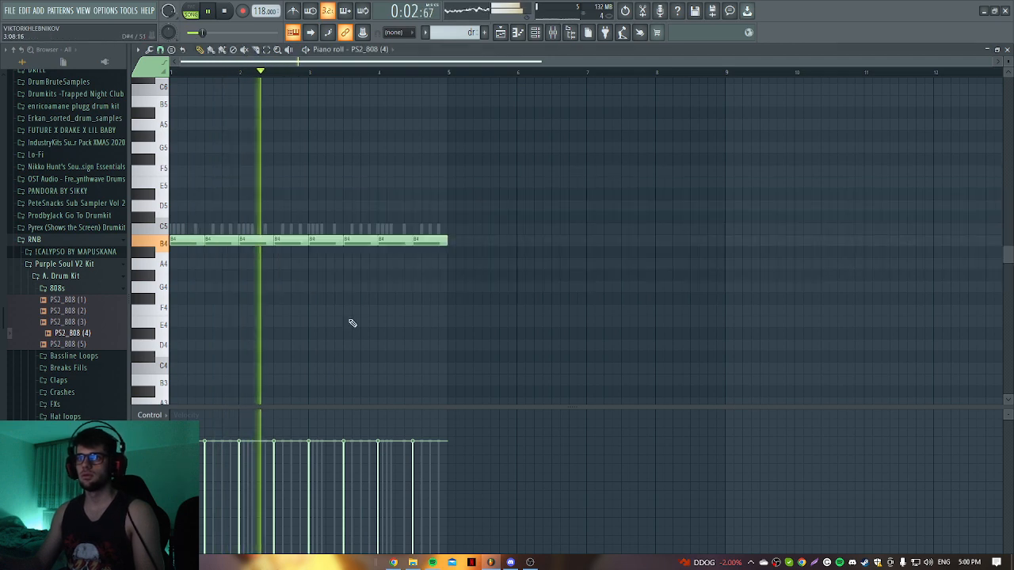
Step: Transpose the four PS2_808 (4) notes in bars 3 and 4 down to A4, and bring up the channel rack
{"action": "left_click_drag", "start_coordinate": [310, 213], "coordinate": [446, 273], "text": "ctrl"}
{"action": "key", "text": "shift+Down"}
{"action": "key", "text": "shift+Down"}
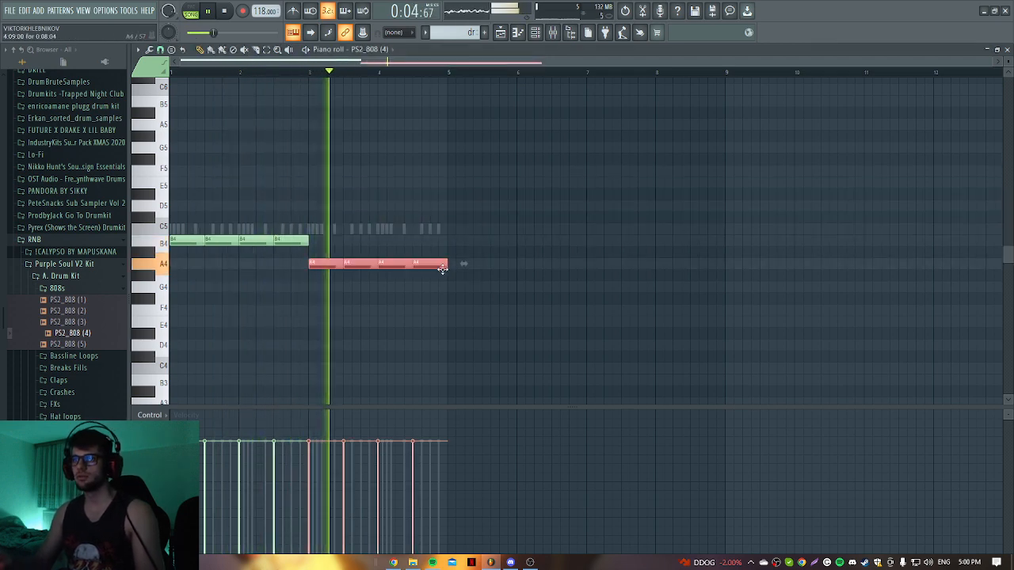
{"action": "left_click", "coordinate": [472, 182]}
{"action": "left_click", "coordinate": [535, 32]}
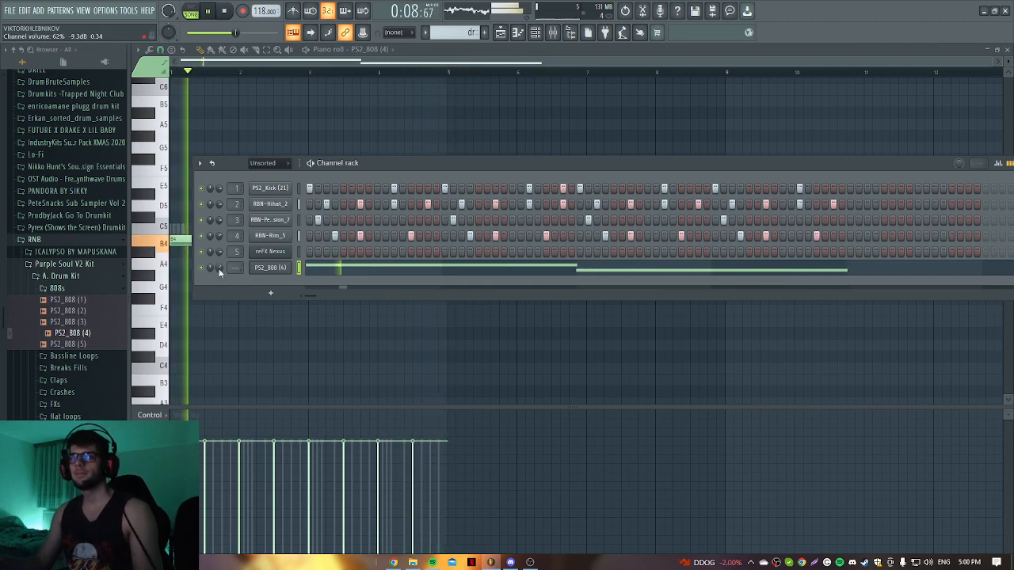
Step: Stop playback and add the 02 Shaker sample from the Top 40 R&B Drumkit folder as a new channel
{"action": "left_click", "coordinate": [79, 275]}
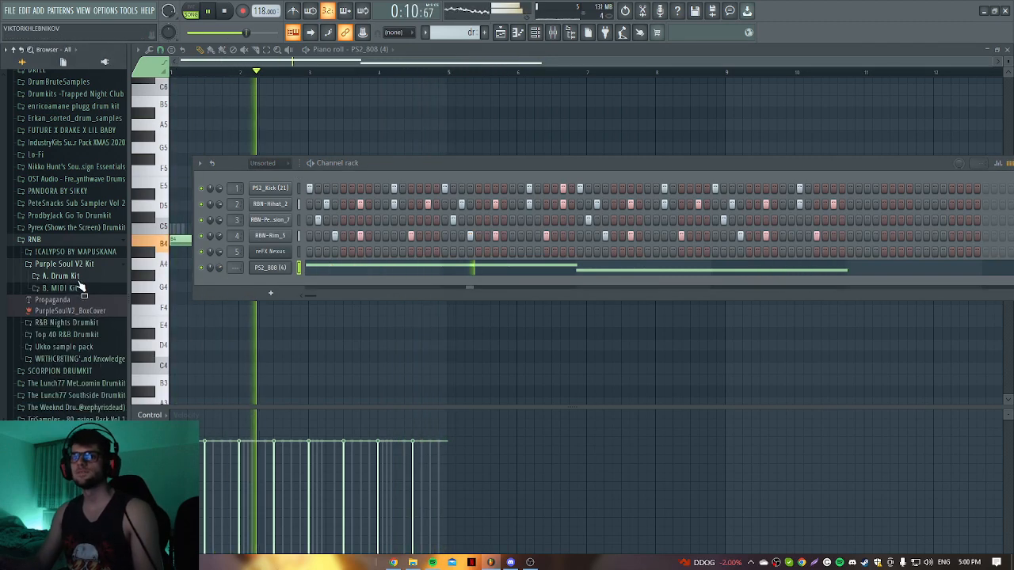
{"action": "left_click", "coordinate": [85, 268]}
{"action": "key", "text": "space"}
{"action": "left_click", "coordinate": [101, 289]}
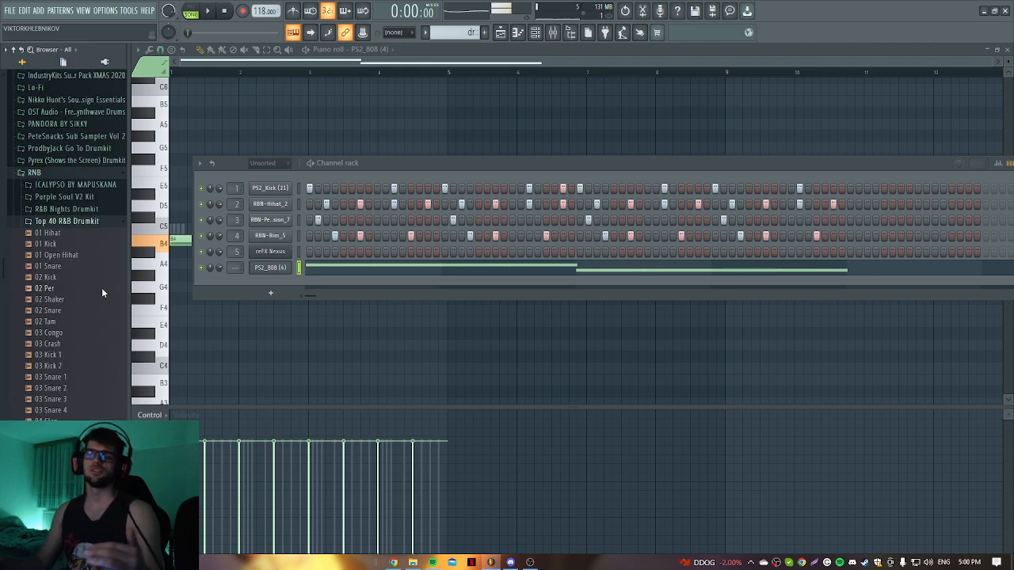
{"action": "left_click_drag", "start_coordinate": [311, 283], "coordinate": [297, 290]}
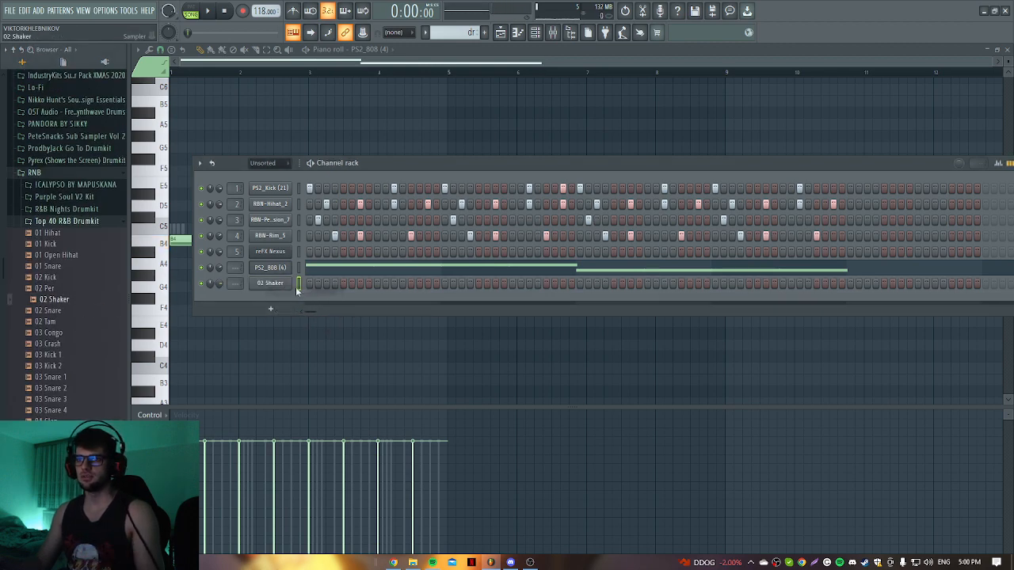
Step: Fill every 02 Shaker step across four bars and lower the shaker's channel volume to 25% during playback
{"action": "left_click_drag", "start_coordinate": [495, 276], "coordinate": [794, 284]}
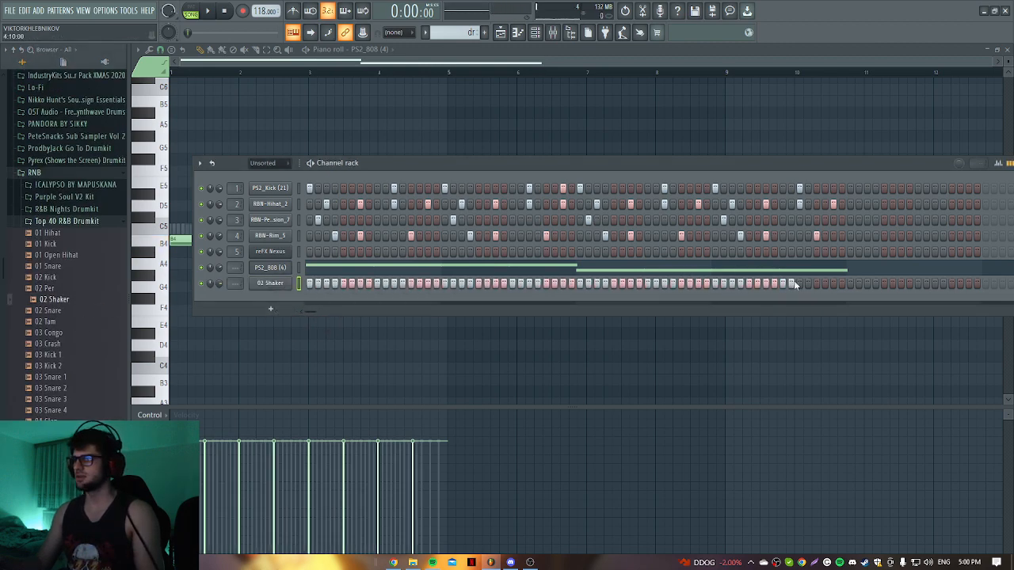
{"action": "left_click", "coordinate": [273, 285]}
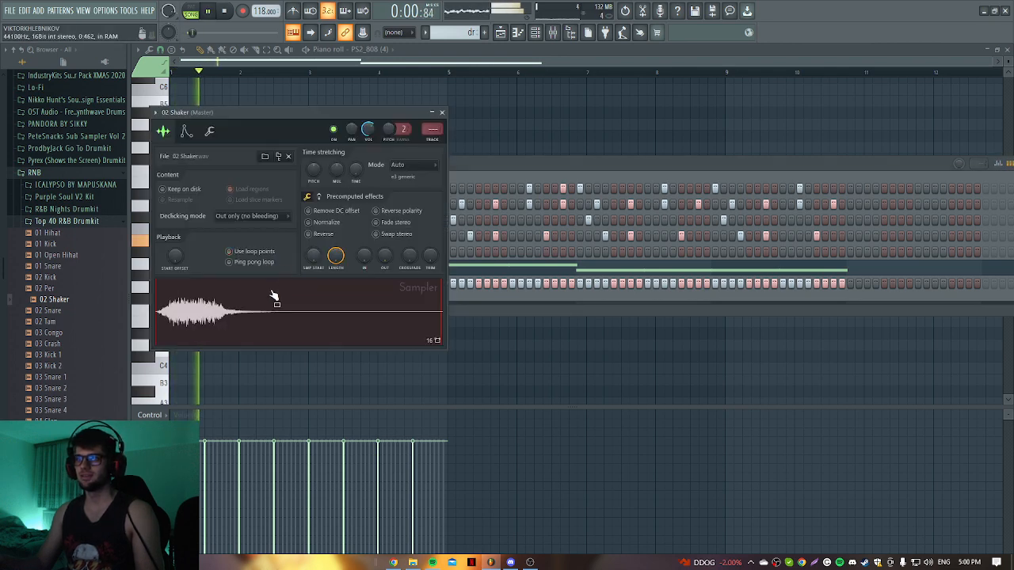
{"action": "left_click_drag", "start_coordinate": [355, 179], "coordinate": [356, 175]}
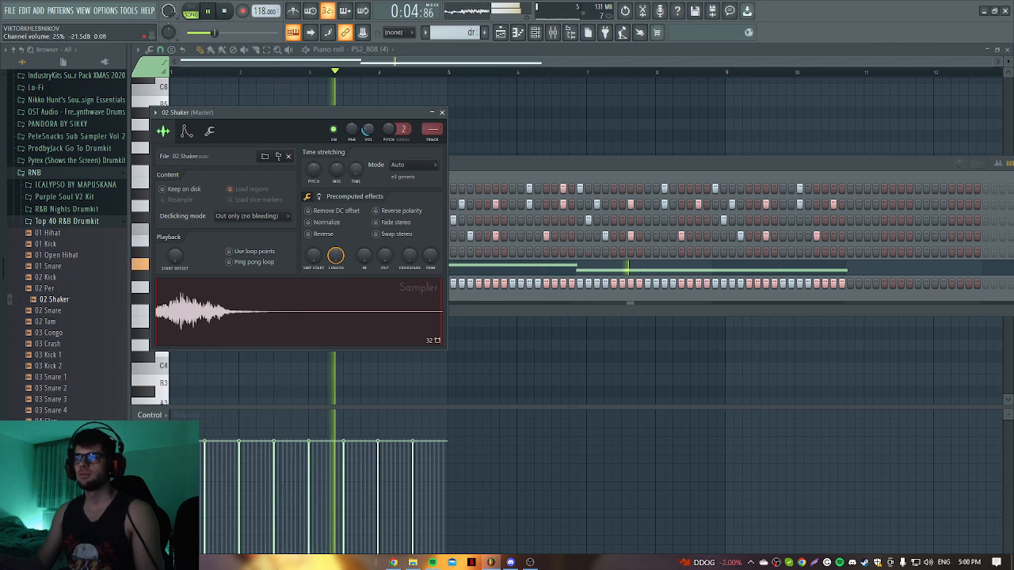
{"action": "key", "text": "Escape"}
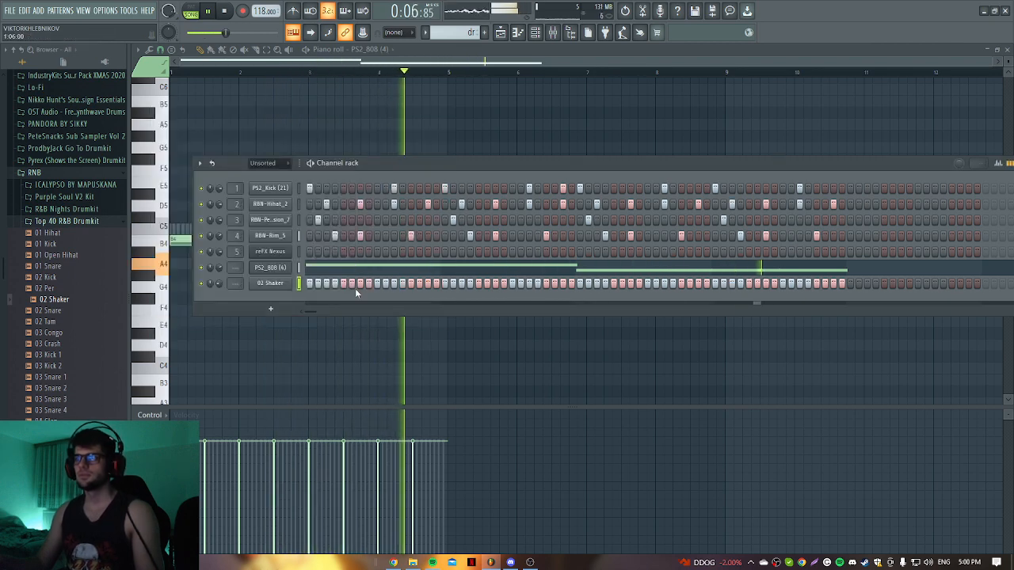
Step: Replace the 02 Shaker pattern with hits on every second step and play it back
{"action": "key", "text": "space"}
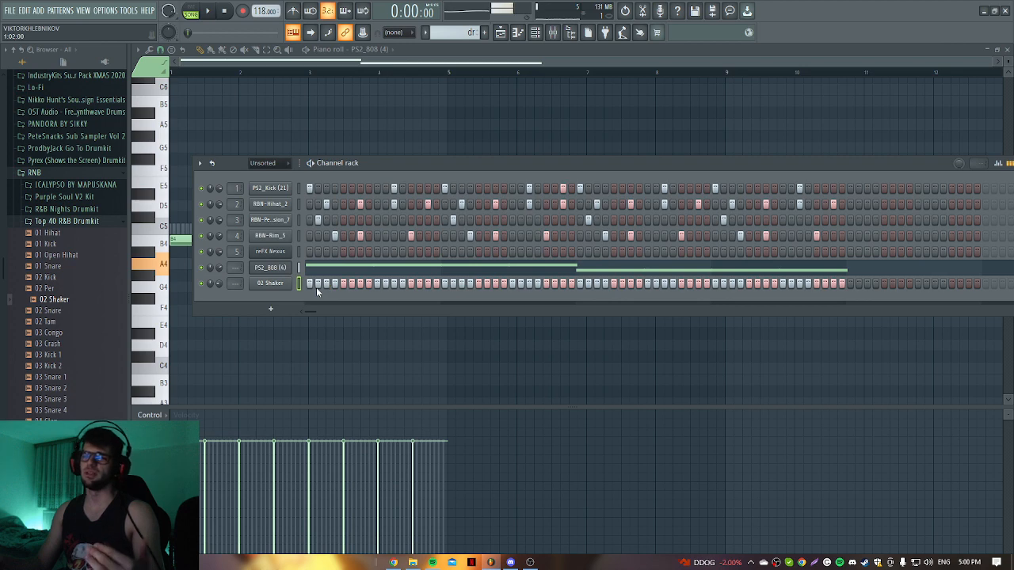
{"action": "key", "text": "space"}
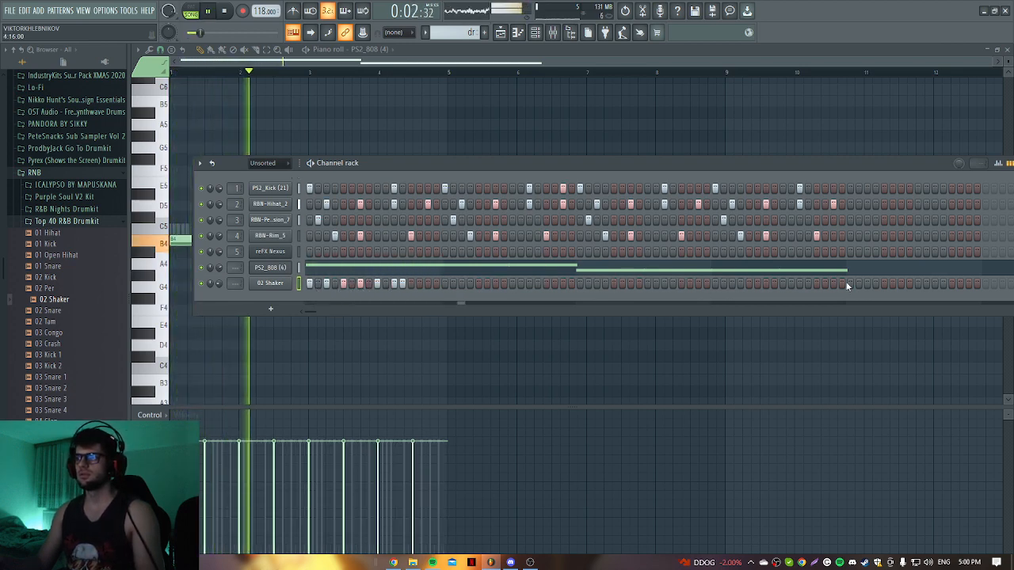
{"action": "key", "text": "space"}
{"action": "right_click", "coordinate": [286, 283]}
{"action": "left_click", "coordinate": [418, 317]}
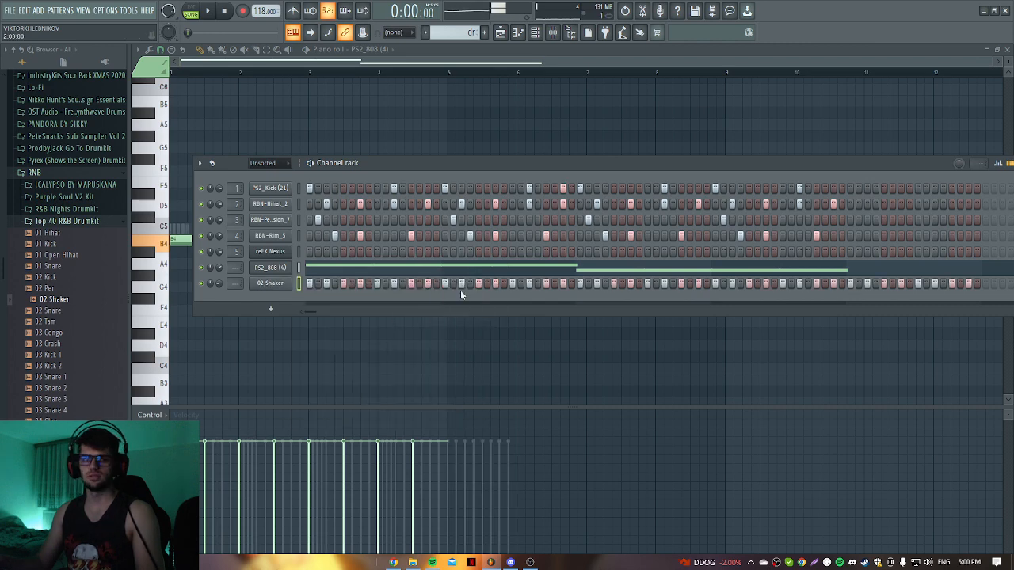
{"action": "key", "text": "space"}
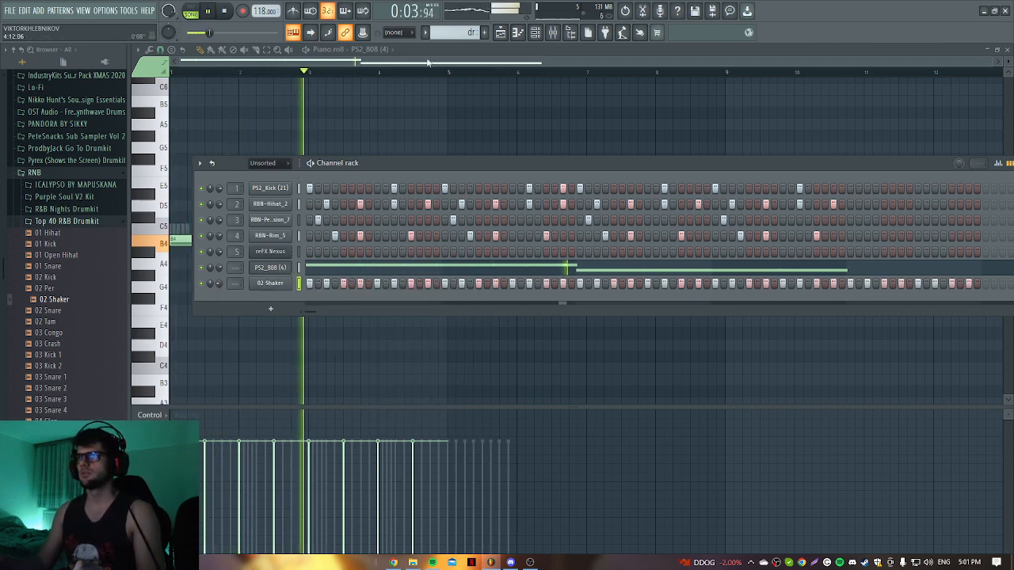
{"action": "key", "text": "space"}
Step: Split the dr pattern by channel and delete the two combined drum clips from Track 2 in the playlist
{"action": "left_click", "coordinate": [425, 32]}
{"action": "left_click", "coordinate": [548, 204]}
{"action": "left_click", "coordinate": [501, 32]}
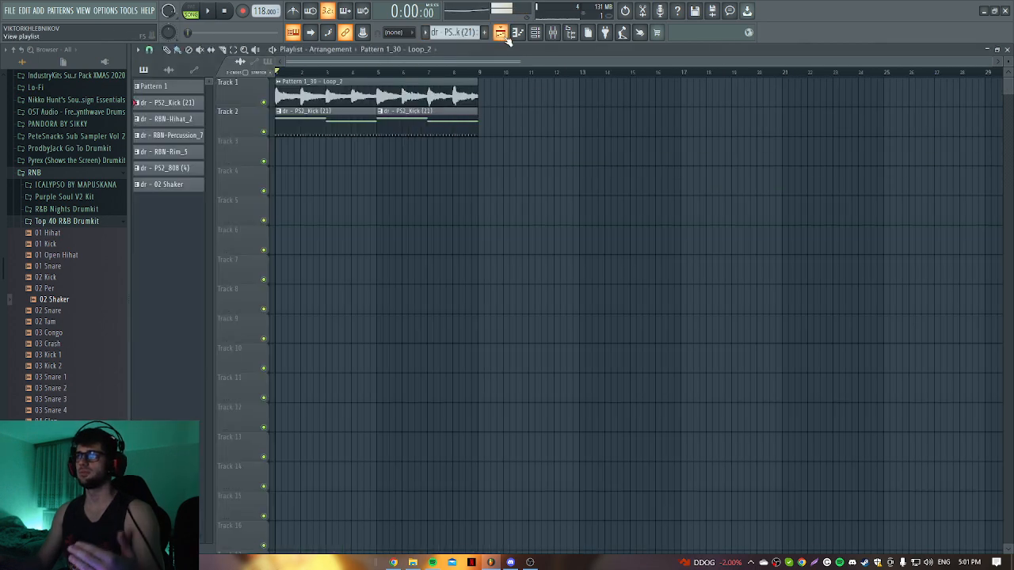
{"action": "right_click", "coordinate": [444, 130]}
{"action": "right_click", "coordinate": [348, 130]}
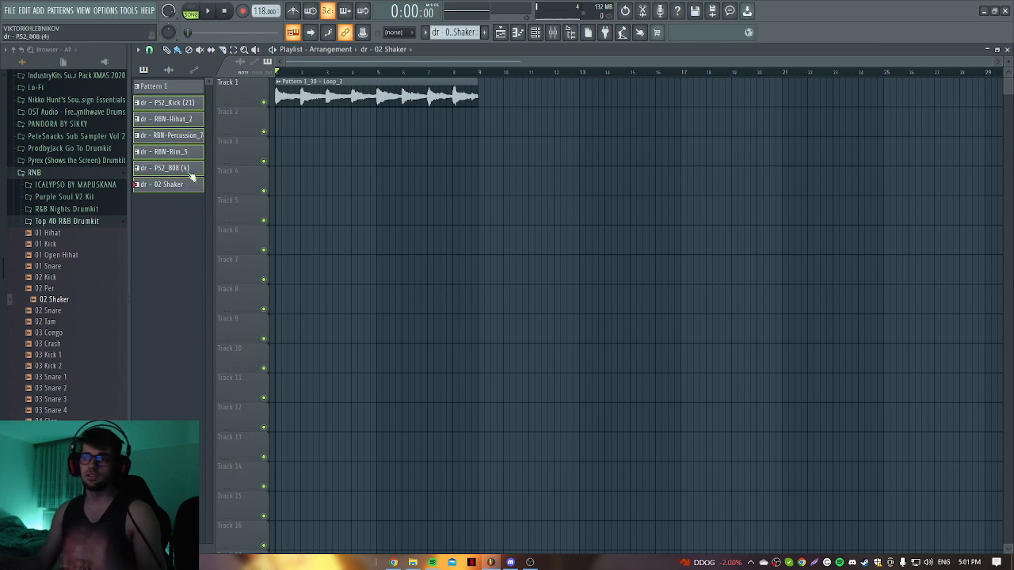
Step: Place the kick, hi-hat, percussion, rim, 808 and shaker patterns on Tracks 2 to 7 at bar 1 and duplicate them
{"action": "left_click_drag", "start_coordinate": [182, 130], "coordinate": [300, 118]}
{"action": "left_click_drag", "start_coordinate": [408, 283], "coordinate": [301, 138]}
{"action": "key", "text": "ctrl+b"}
Step: Trim the 808 and shaker clips on Tracks 6 and 7 to end at bar 5, and delete the misaligned copies on Tracks 2 to 7
{"action": "left_click_drag", "start_coordinate": [387, 313], "coordinate": [393, 251]}
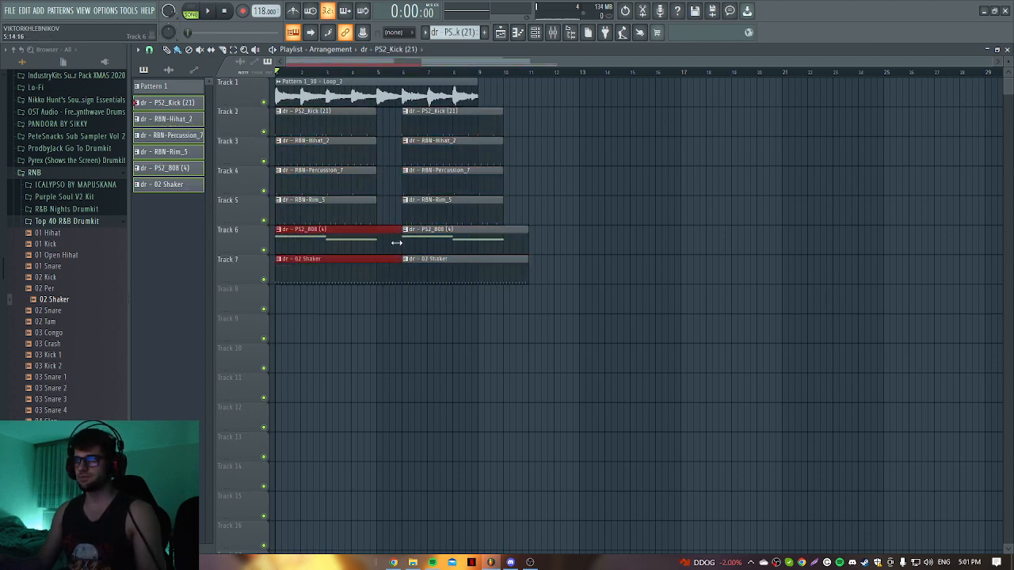
{"action": "left_click_drag", "start_coordinate": [515, 298], "coordinate": [525, 274]}
{"action": "left_click", "coordinate": [530, 239]}
{"action": "right_click", "coordinate": [530, 239]}
{"action": "right_click", "coordinate": [491, 304]}
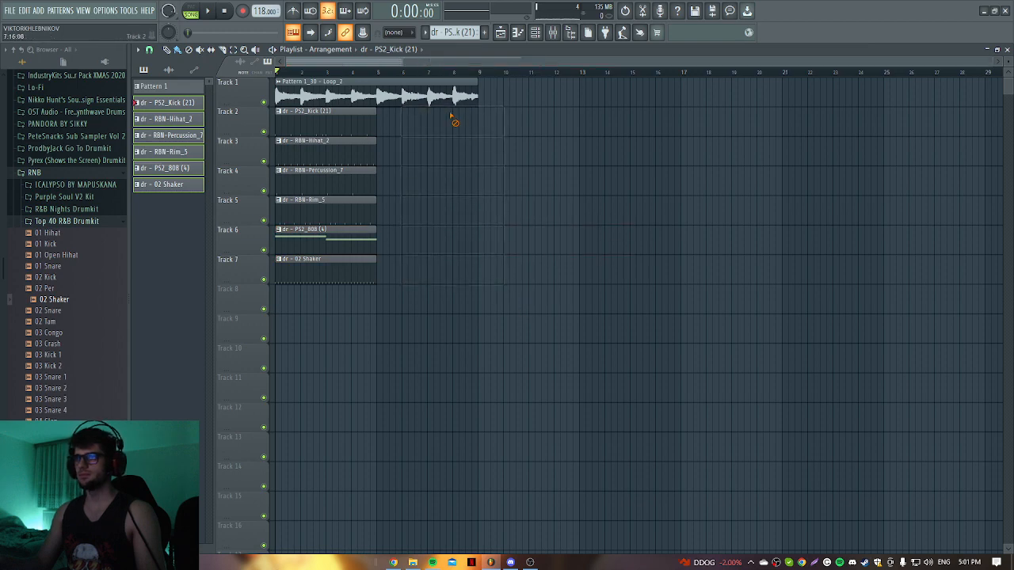
Step: Duplicate the Track 2 to 7 clips to bar 5, and repeat the full eight-bar block with the piano loop from bar 9
{"action": "left_click_drag", "start_coordinate": [377, 107], "coordinate": [303, 290]}
{"action": "key", "text": "ctrl+b"}
{"action": "left_click_drag", "start_coordinate": [473, 313], "coordinate": [320, 94]}
{"action": "key", "text": "ctrl+b"}
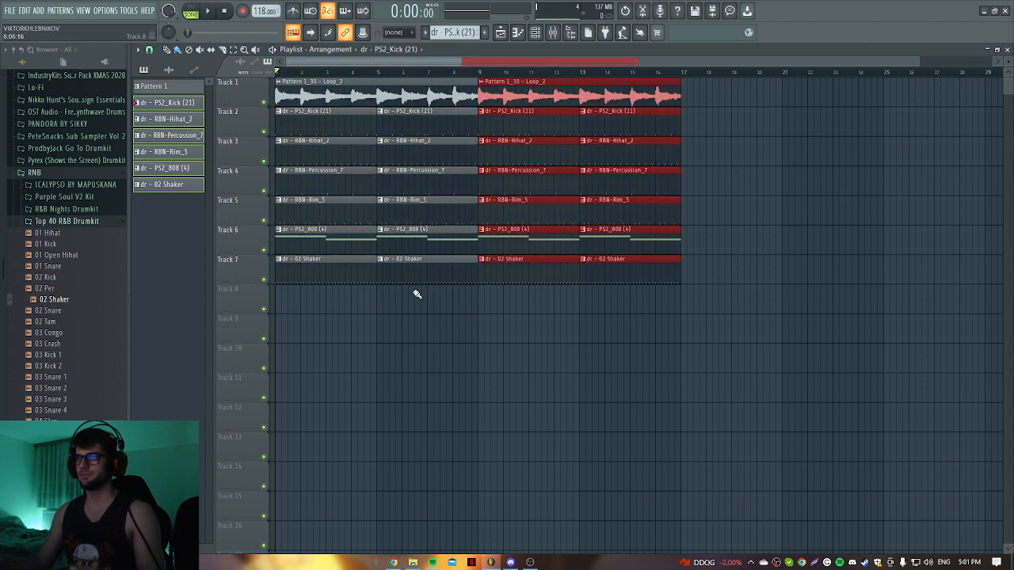
Step: Delete the Track 2 to 7 clips before bar 9 and the remaining shaker clips on Track 7, and play through the arrangement
{"action": "right_click", "coordinate": [416, 291]}
{"action": "key", "text": "space"}
{"action": "right_click", "coordinate": [479, 272]}
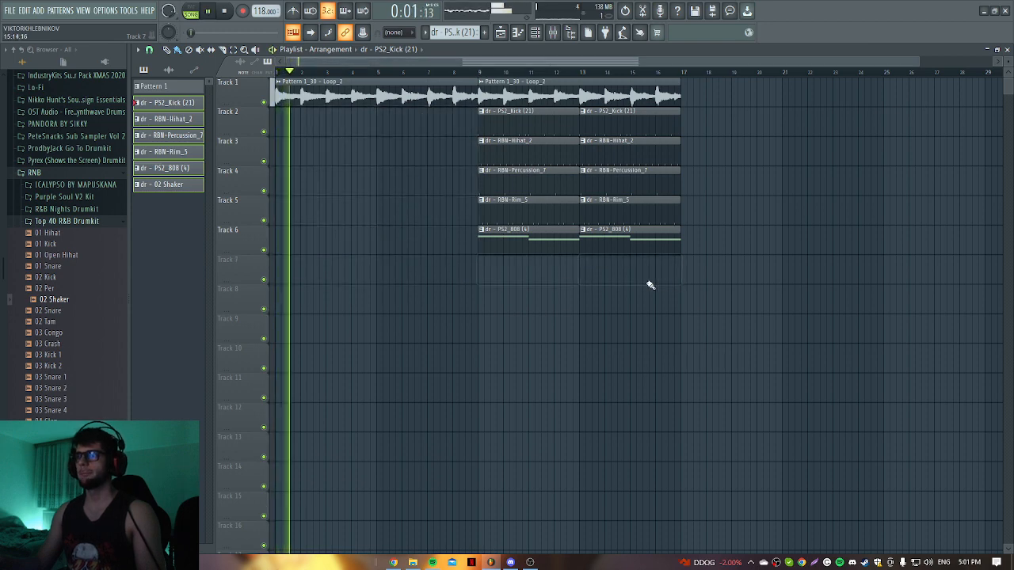
{"action": "scroll", "coordinate": [650, 282], "scroll_direction": "down", "scroll_amount": 1}
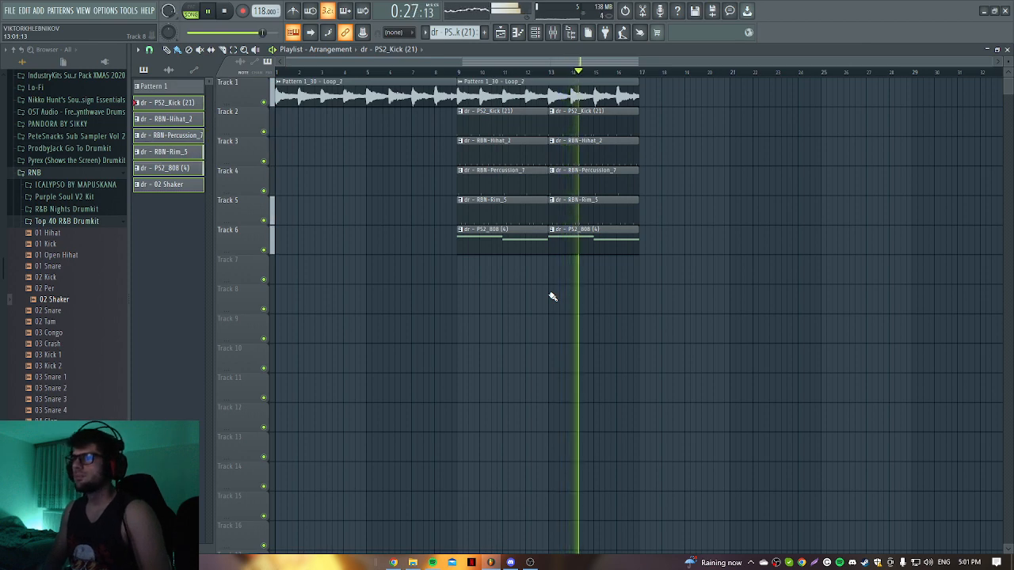
{"action": "key", "text": "space"}
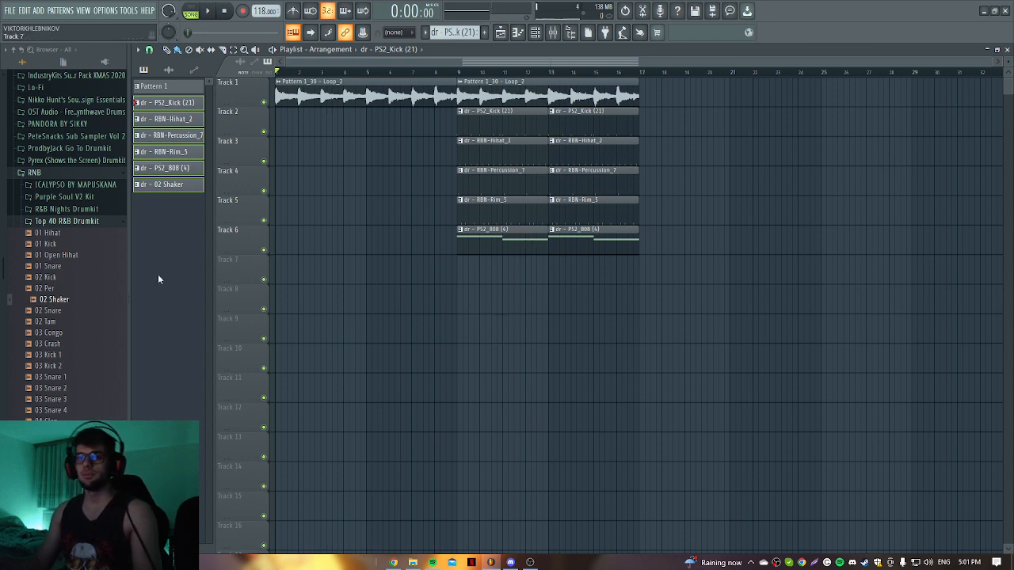
Step: Collapse the Top 40 R&B Drumkit folder in the browser and switch to OBS
{"action": "left_click", "coordinate": [80, 224]}
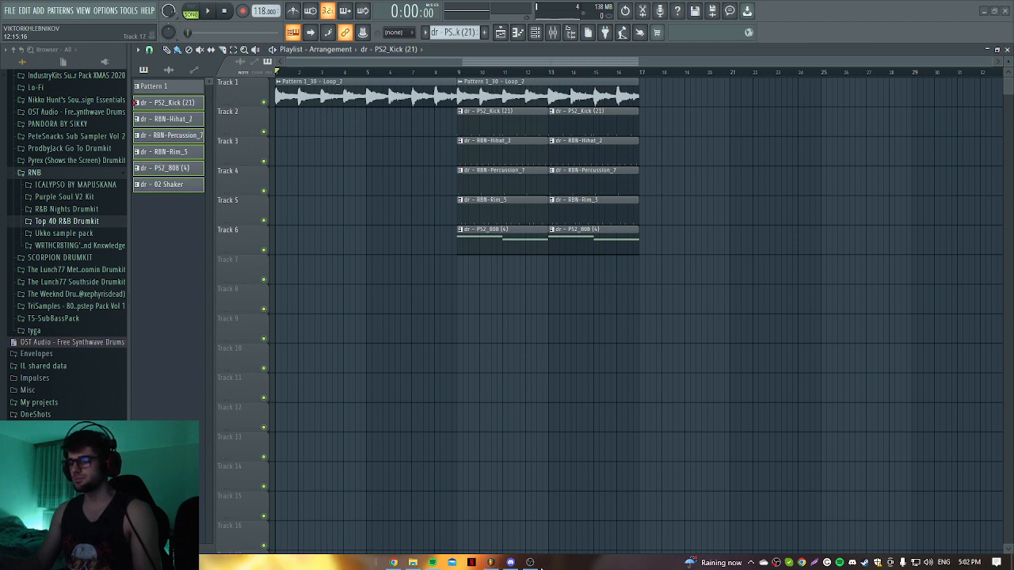
{"action": "left_click", "coordinate": [530, 562]}
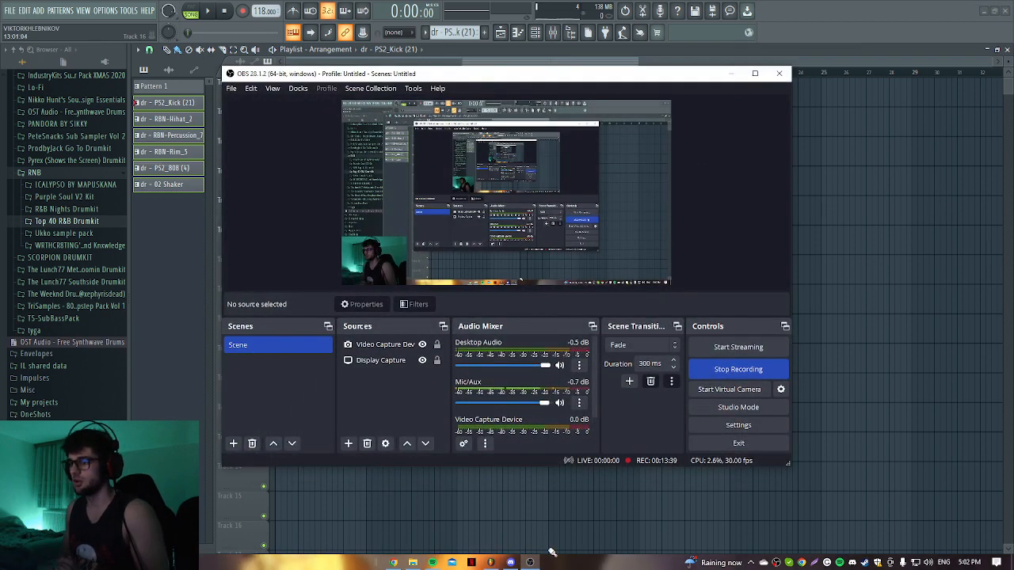